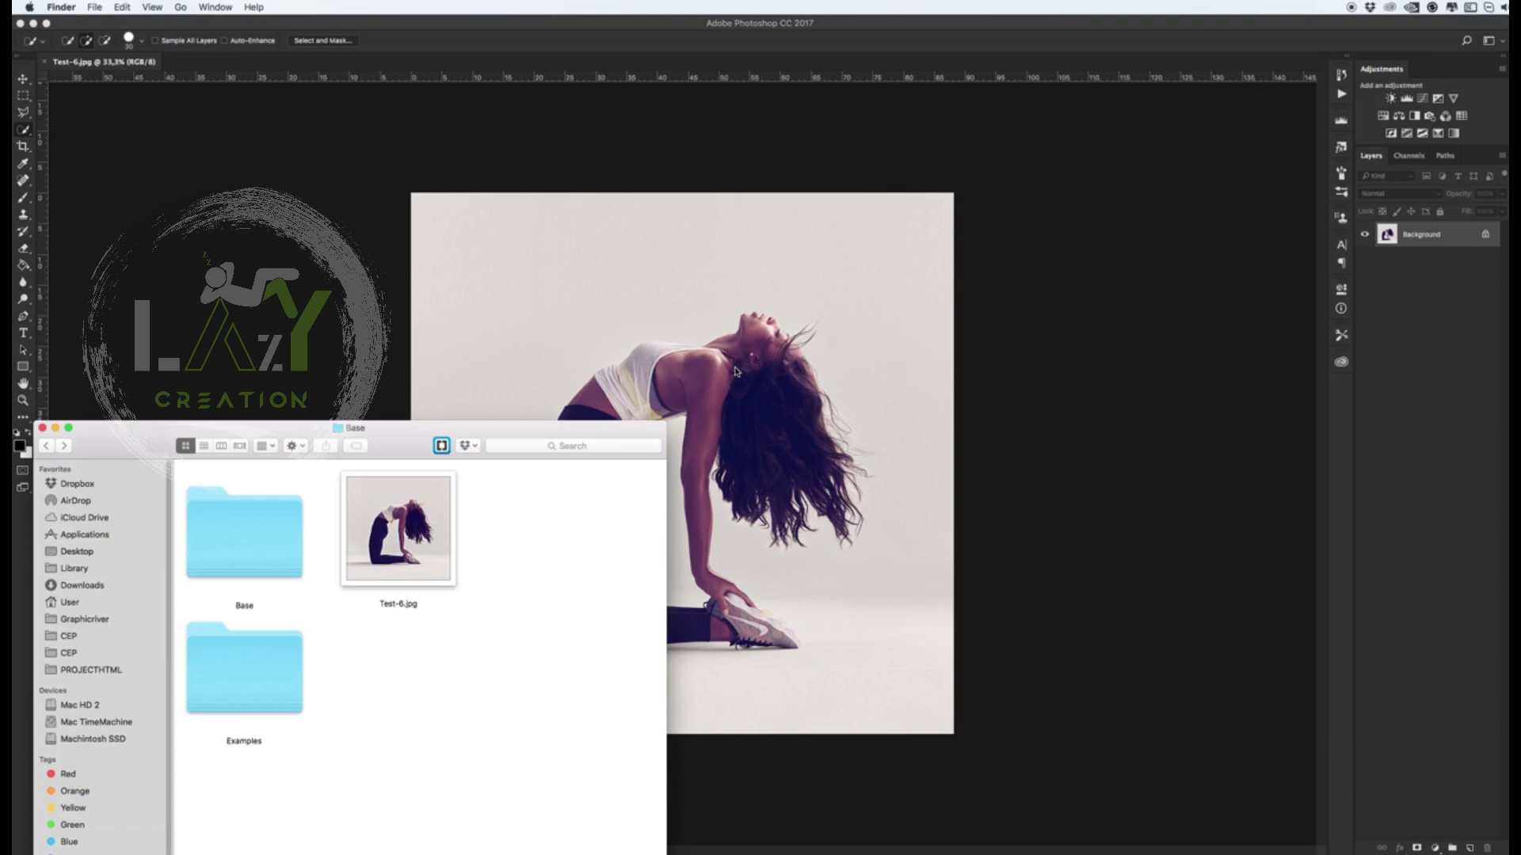
Open the Base folder in Finder to show Animated Ephemera.atn and Ephemera Brushes.abr
{"action": "double_click", "coordinate": [223, 547]}
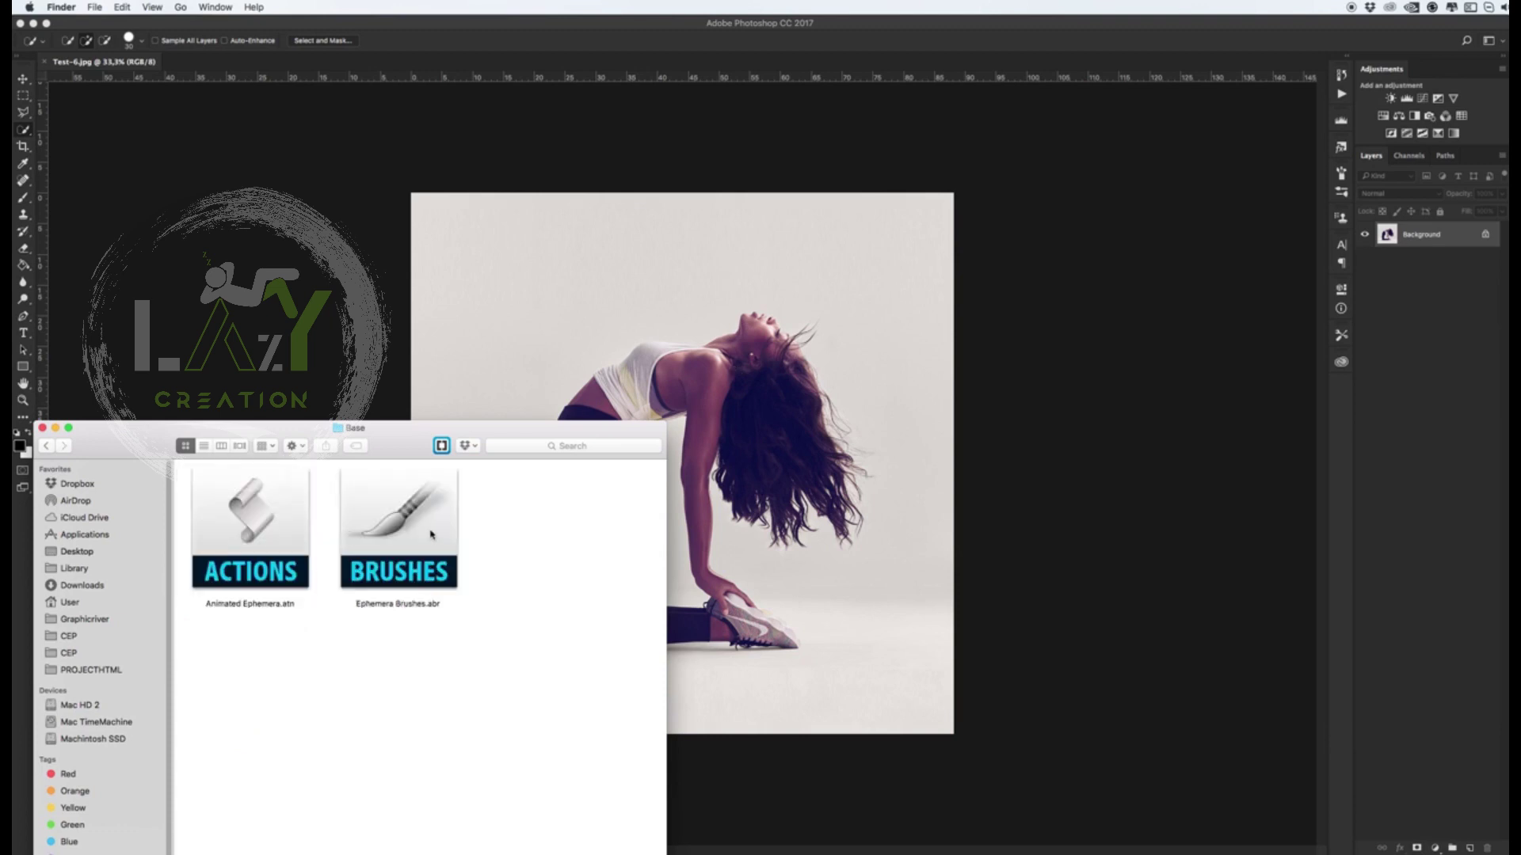
Load the Animated Ephemera.atn action set into the Actions panel
{"action": "left_click", "coordinate": [1095, 429]}
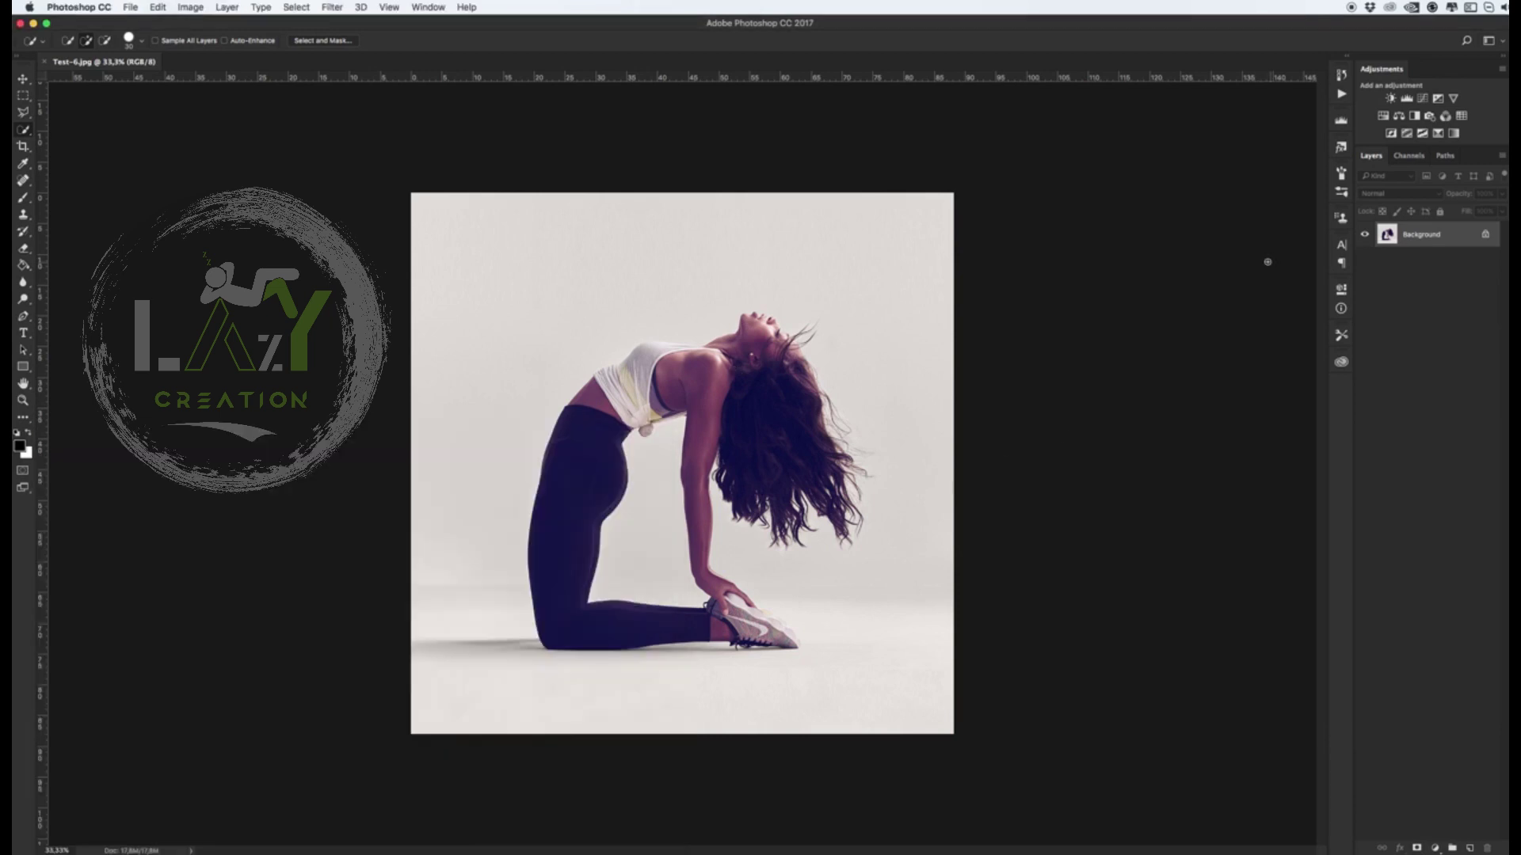
{"action": "left_click", "coordinate": [1341, 95]}
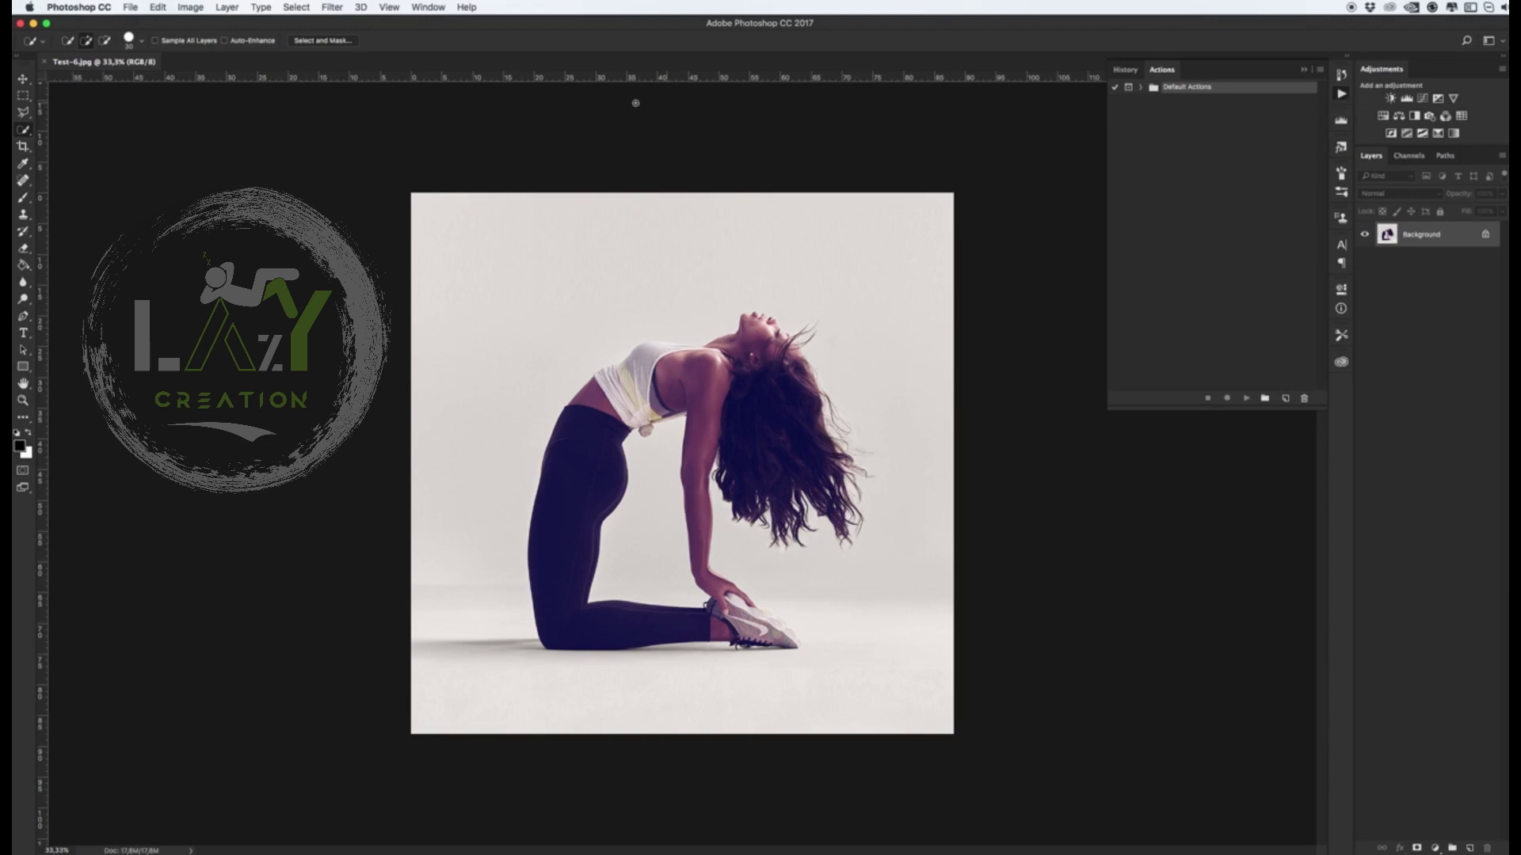
{"action": "left_click", "coordinate": [428, 8]}
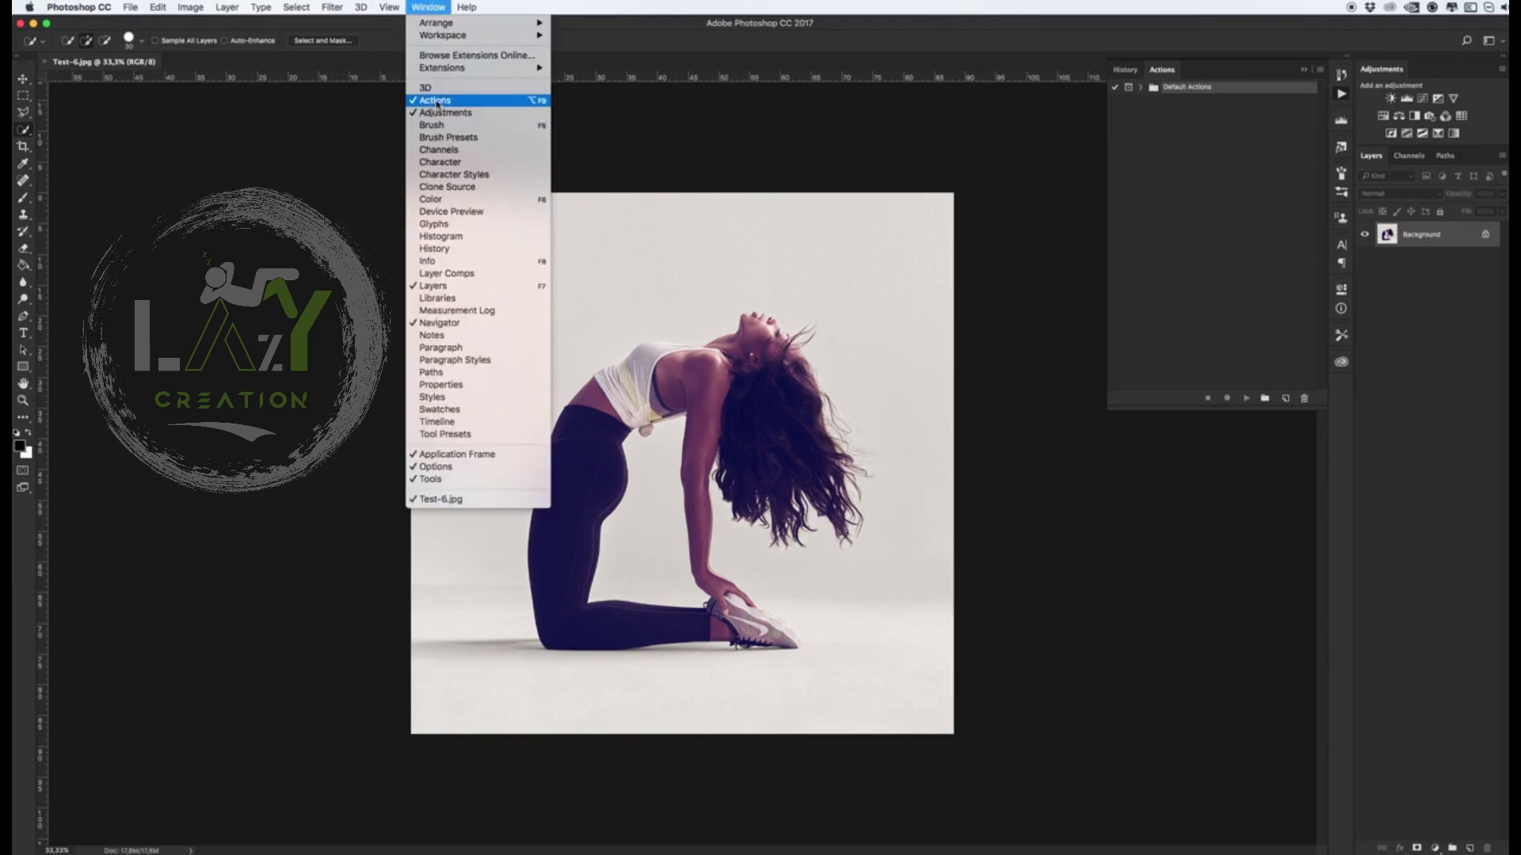
{"action": "left_click", "coordinate": [1318, 76]}
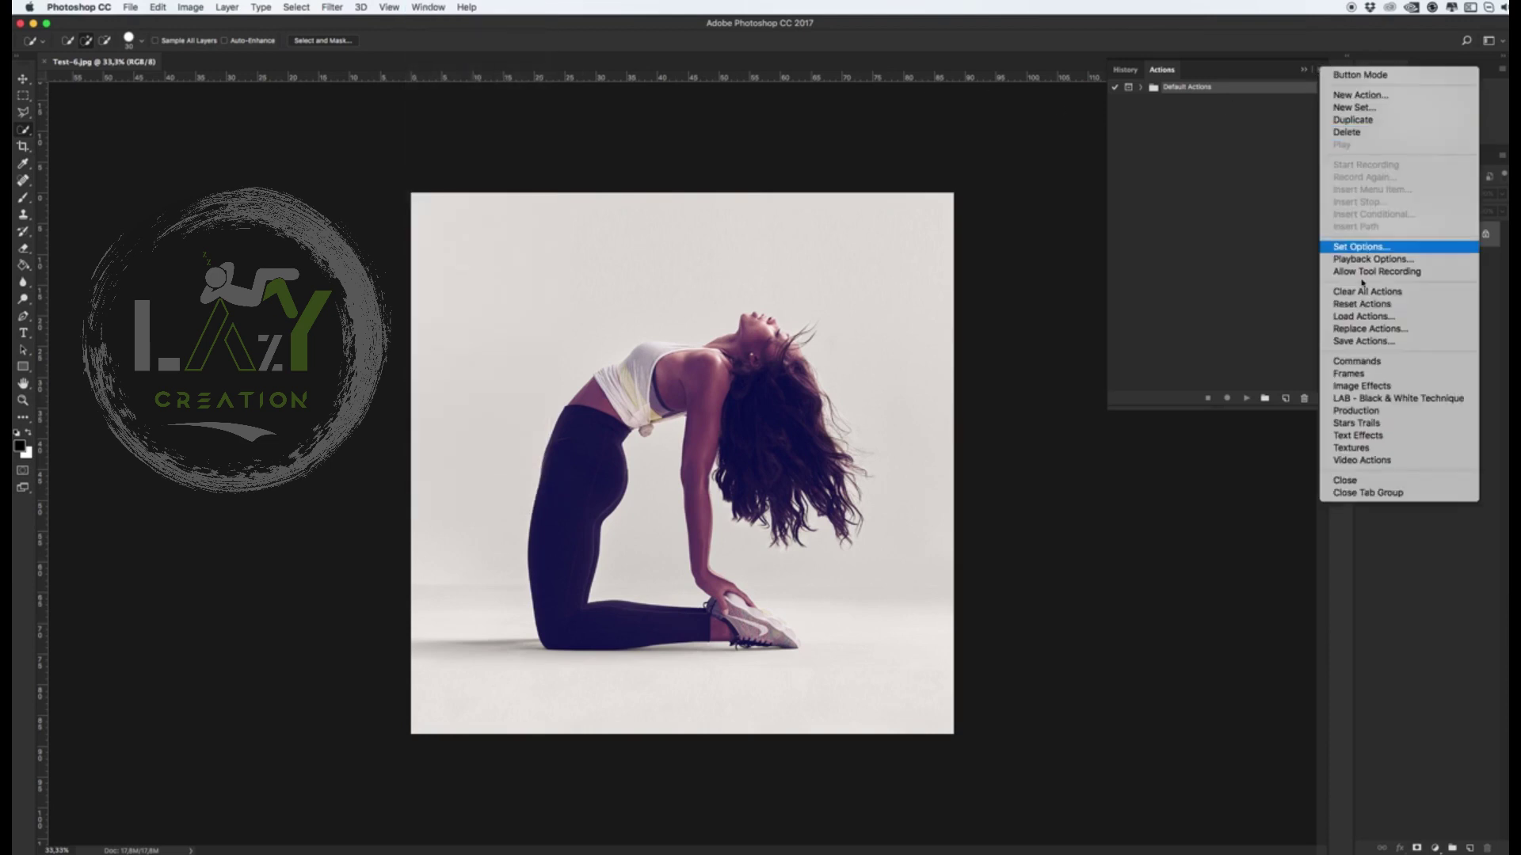
{"action": "left_click", "coordinate": [1357, 316]}
{"action": "left_click", "coordinate": [743, 234]}
{"action": "left_click", "coordinate": [1044, 445]}
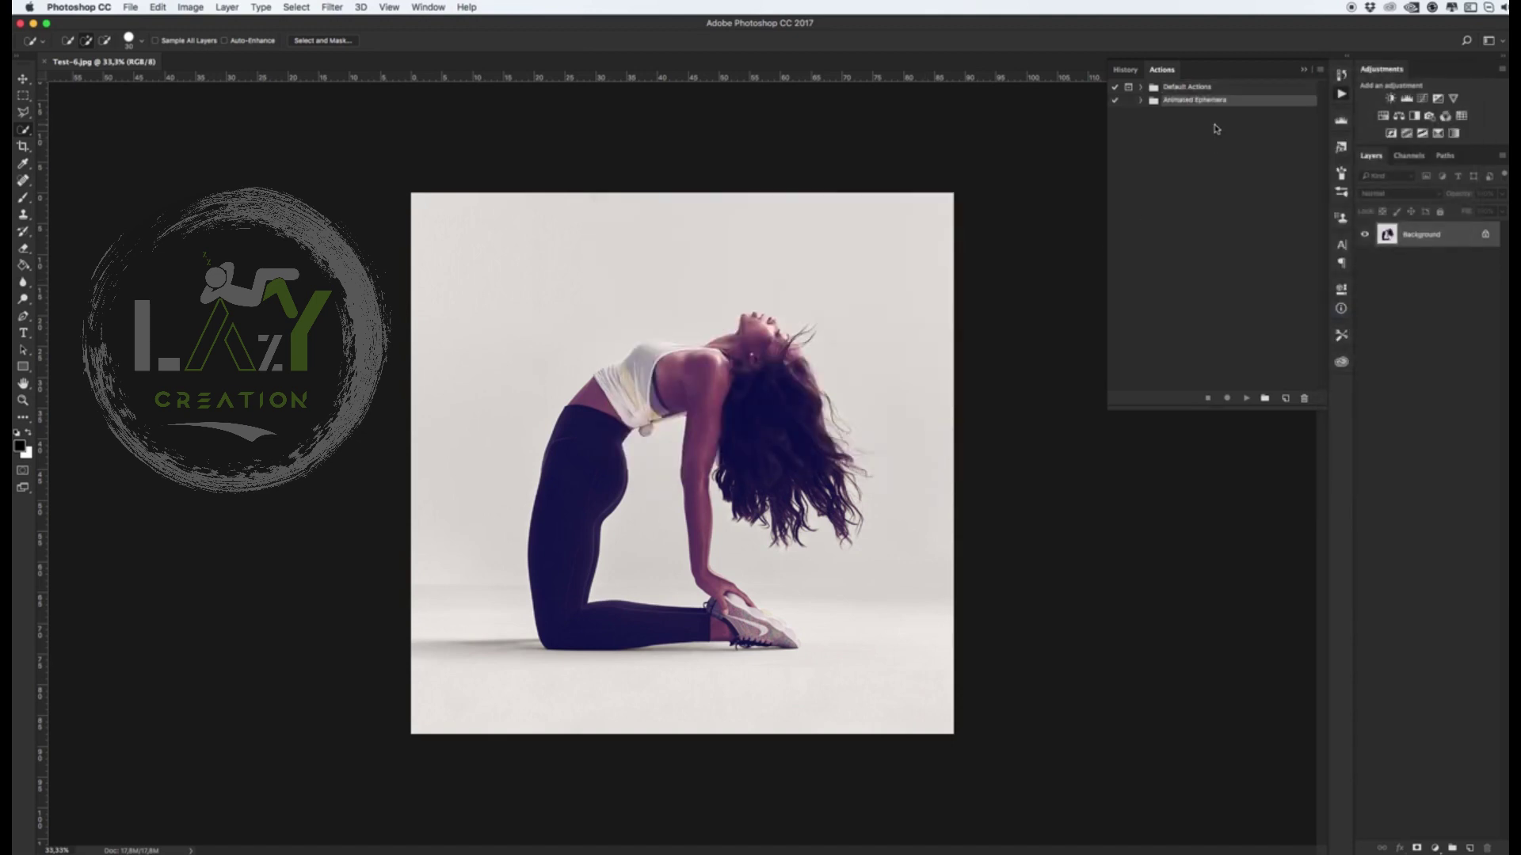
Load Ephemera Brushes.abr into the brush presets
{"action": "left_click", "coordinate": [1340, 173]}
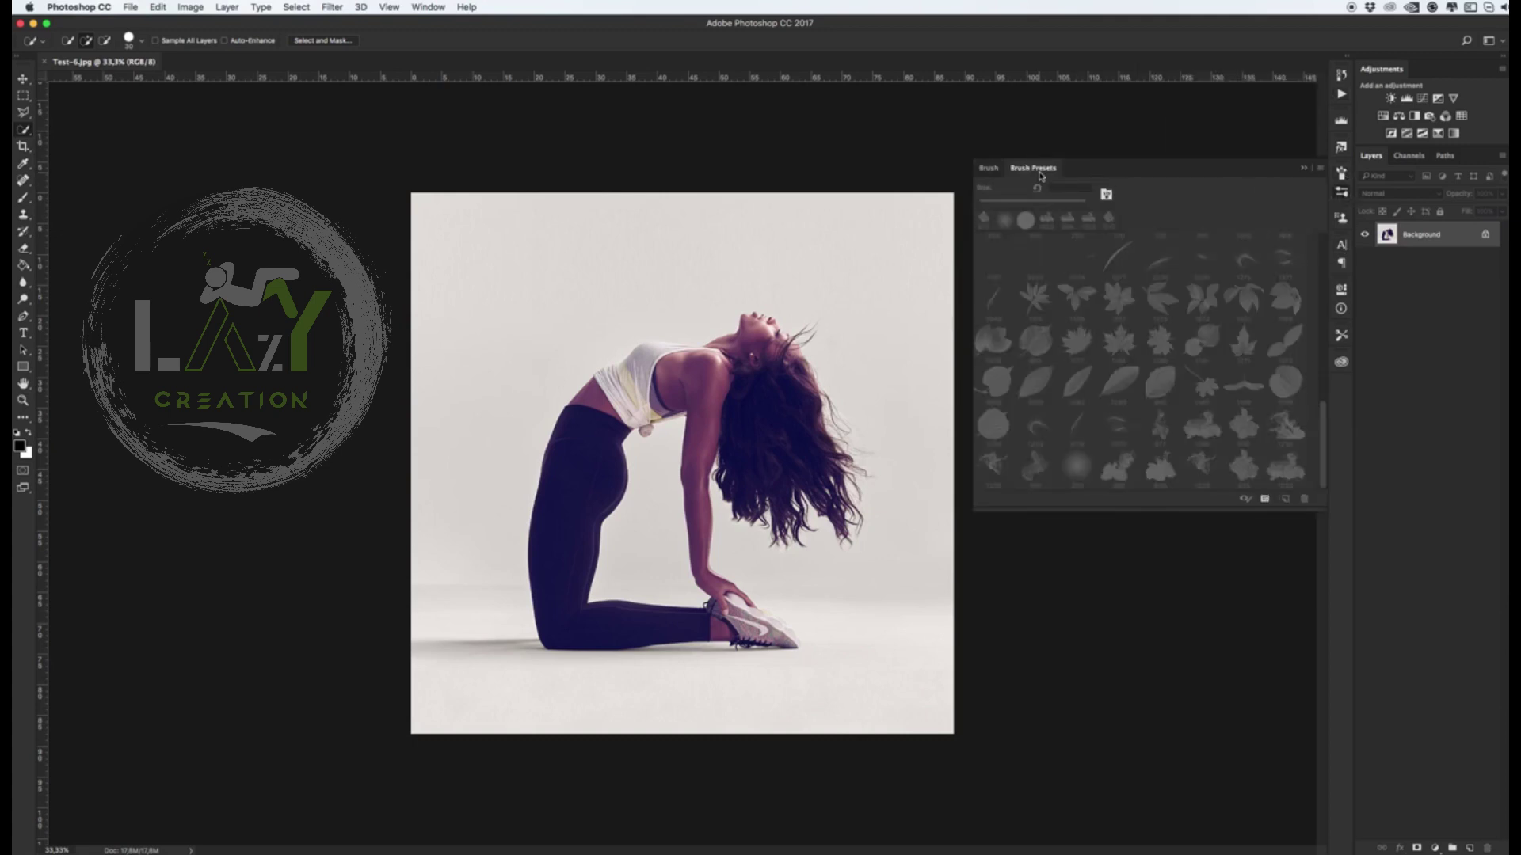
{"action": "left_click", "coordinate": [413, 9]}
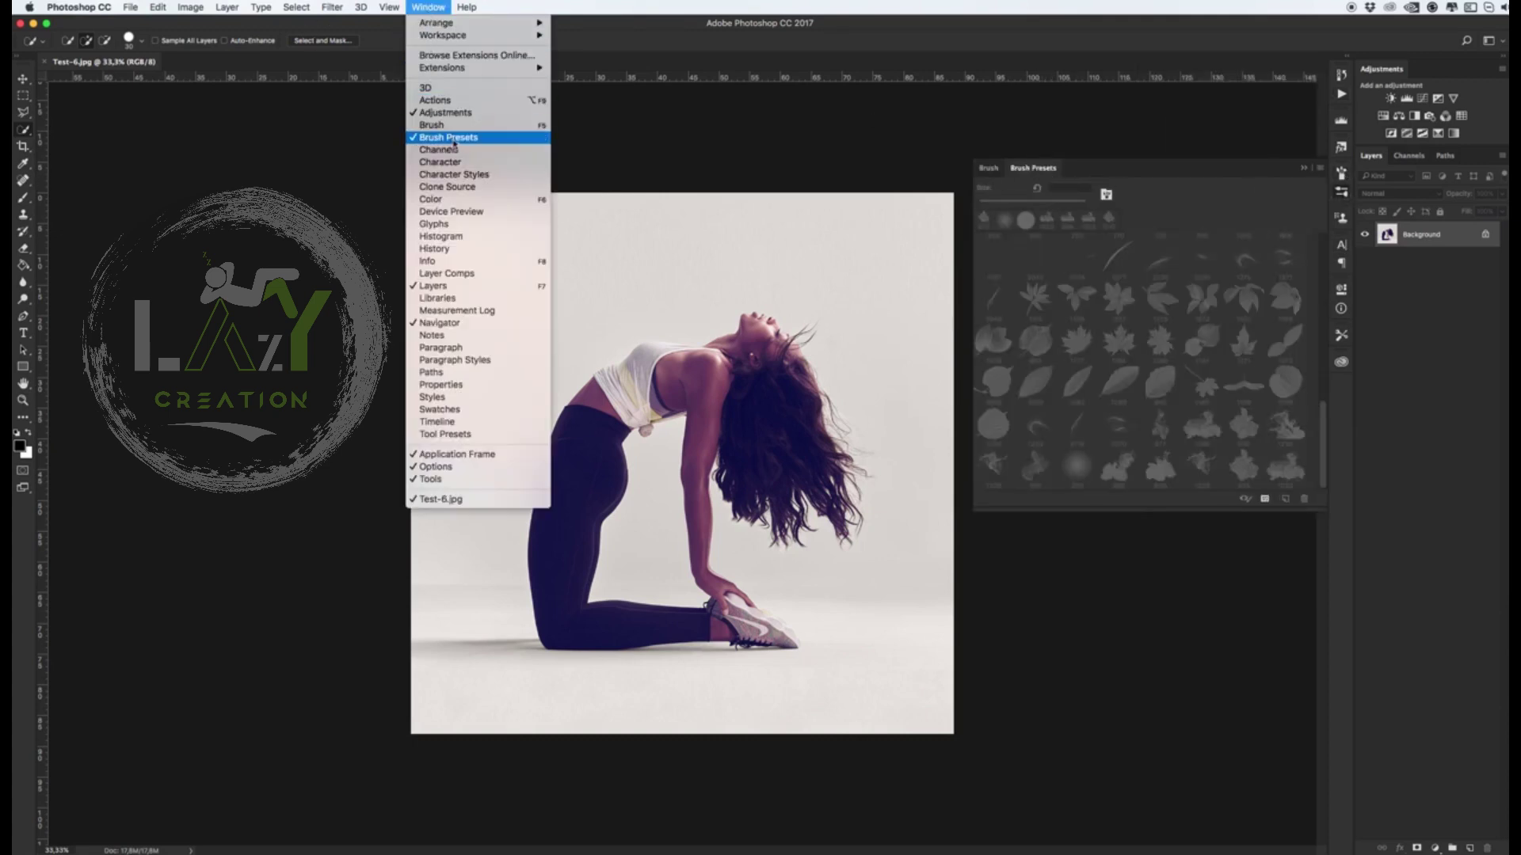
{"action": "left_click", "coordinate": [1321, 172]}
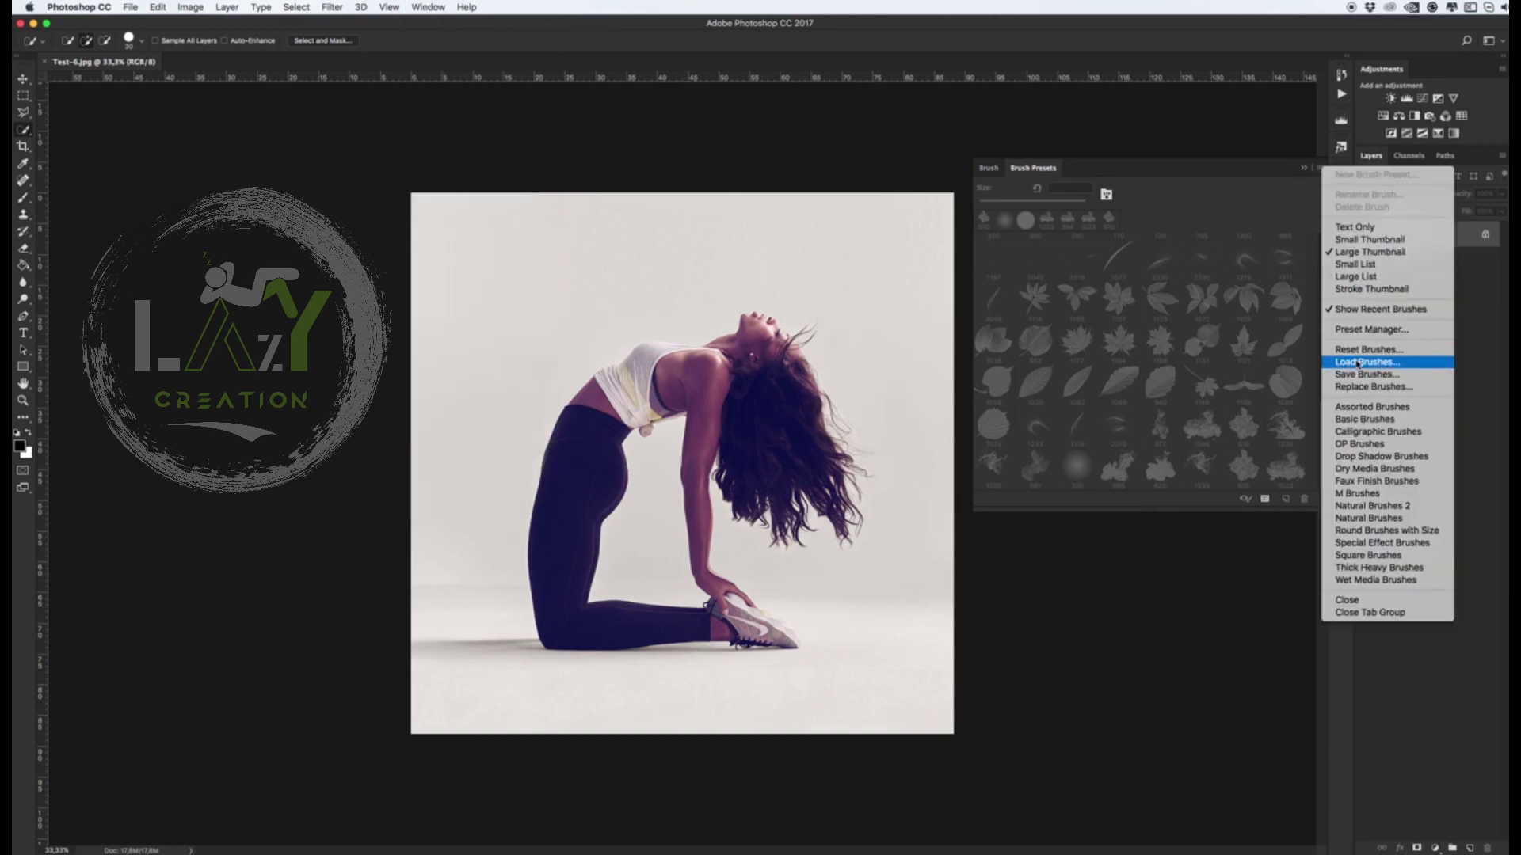
{"action": "left_click", "coordinate": [1362, 361]}
{"action": "left_click", "coordinate": [835, 253]}
{"action": "left_click", "coordinate": [1044, 445]}
{"action": "left_click", "coordinate": [1302, 167]}
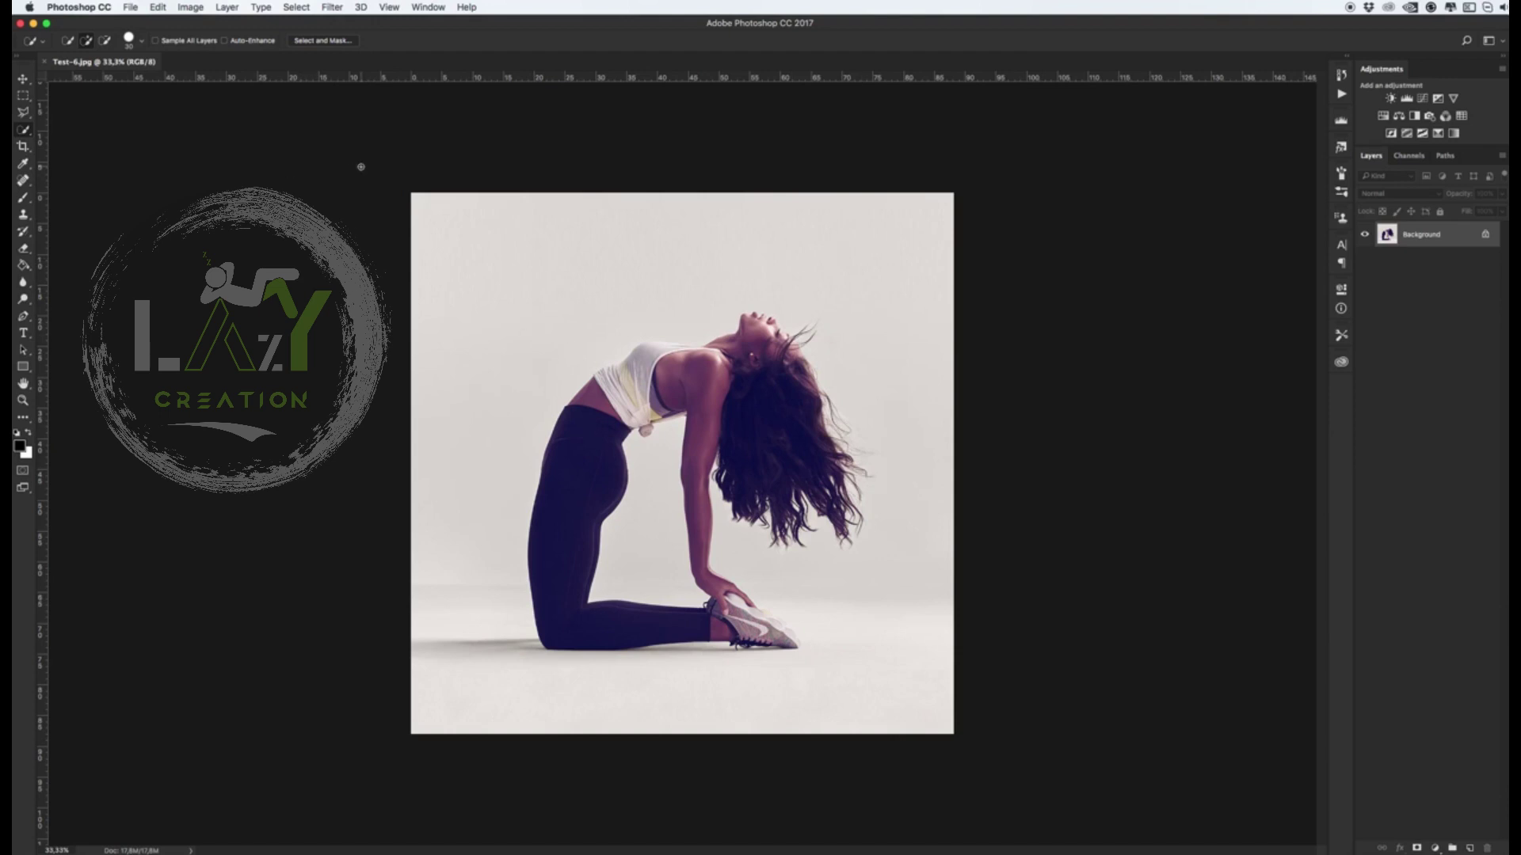
{"action": "left_click", "coordinate": [190, 7]}
{"action": "mouse_move", "coordinate": [208, 22]}
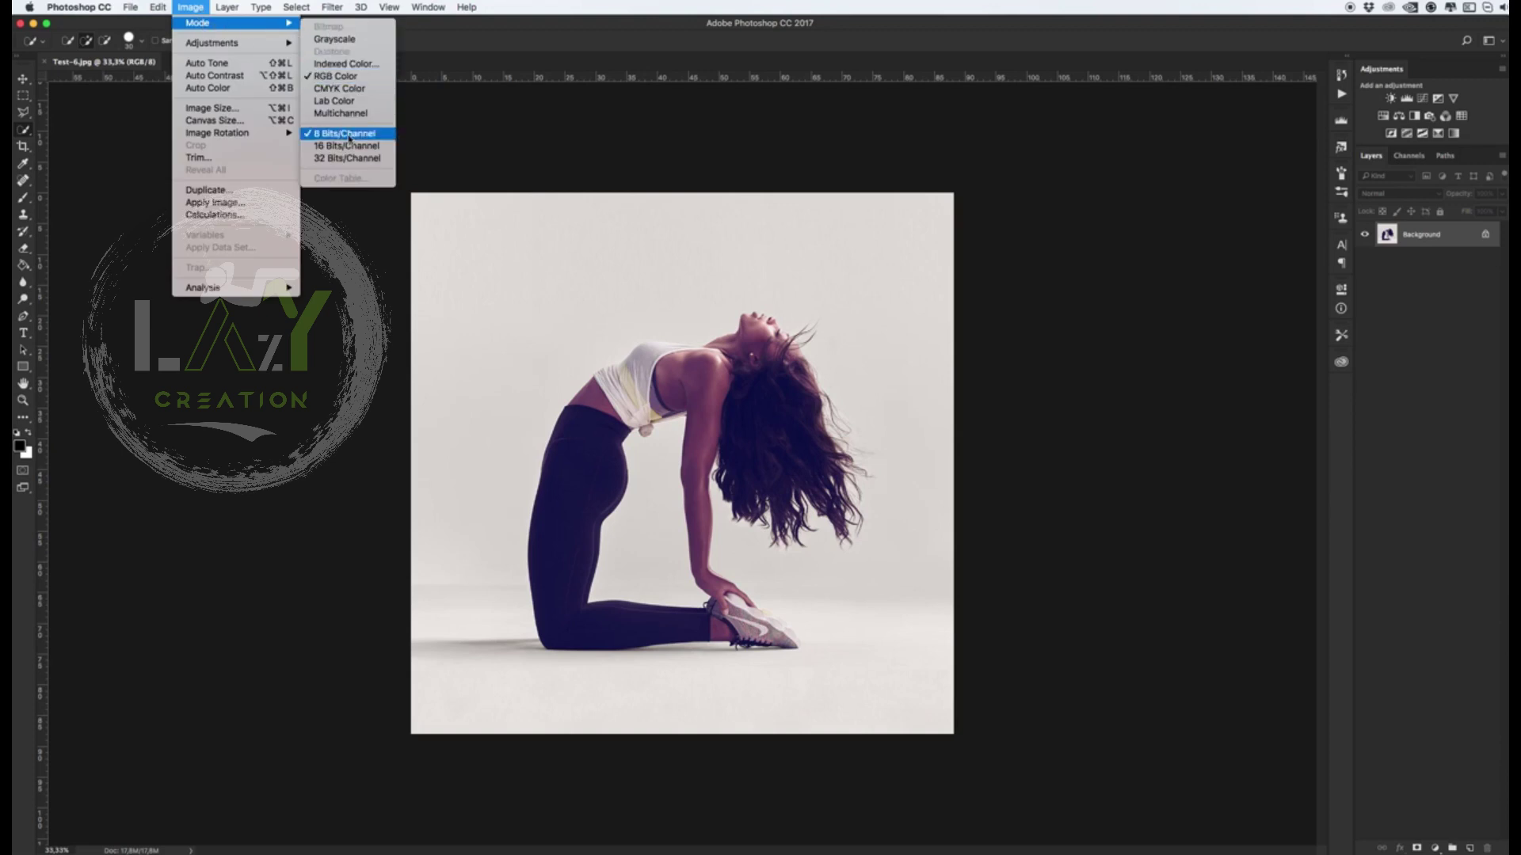
{"action": "left_click", "coordinate": [549, 149]}
{"action": "key", "text": "ctrl+alt+i"}
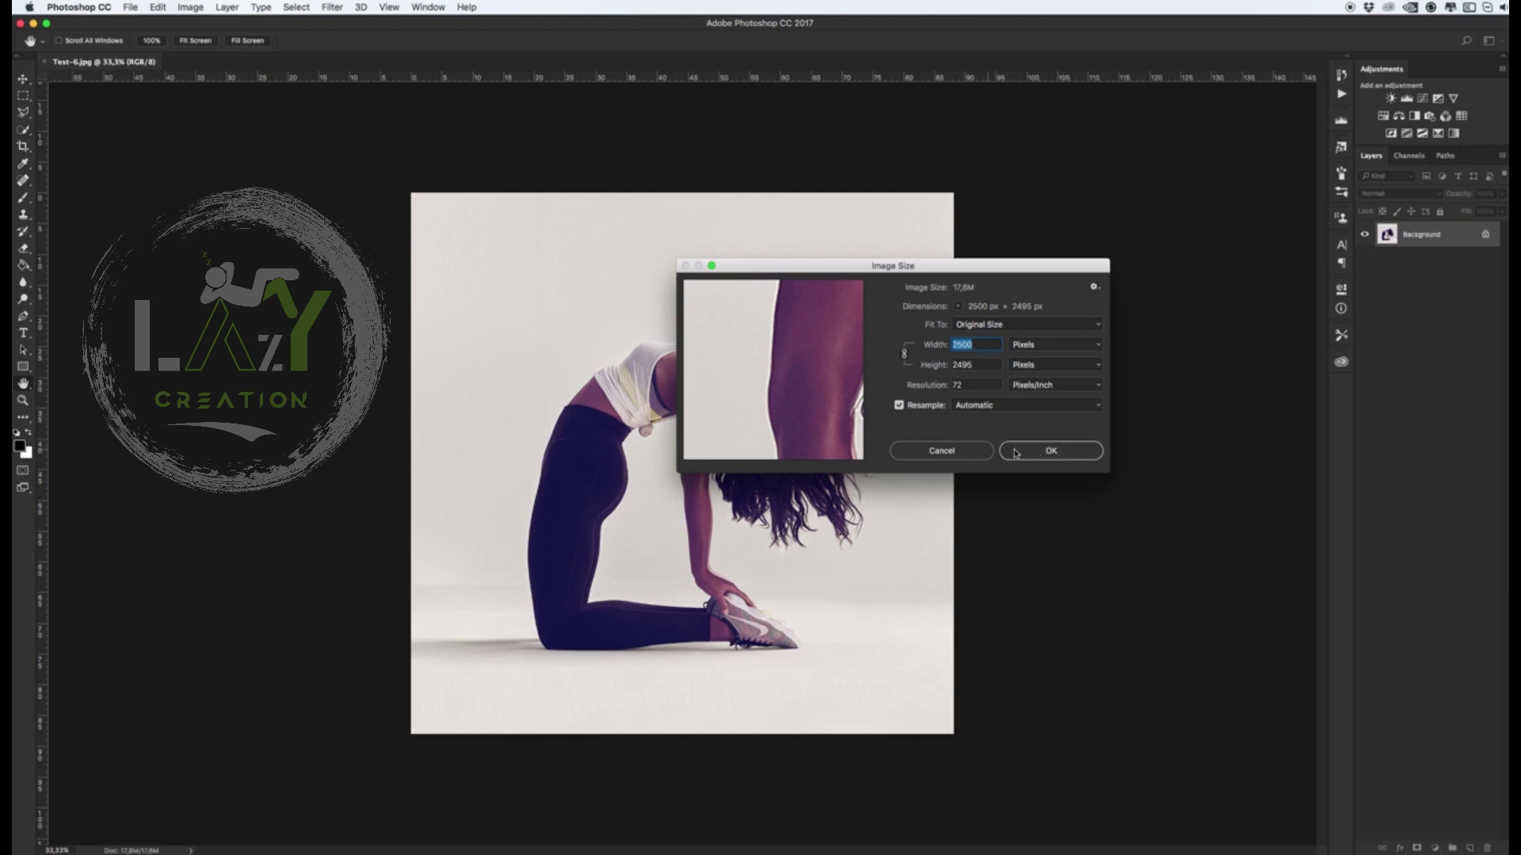
{"action": "left_click", "coordinate": [1051, 451]}
{"action": "key", "text": "w"}
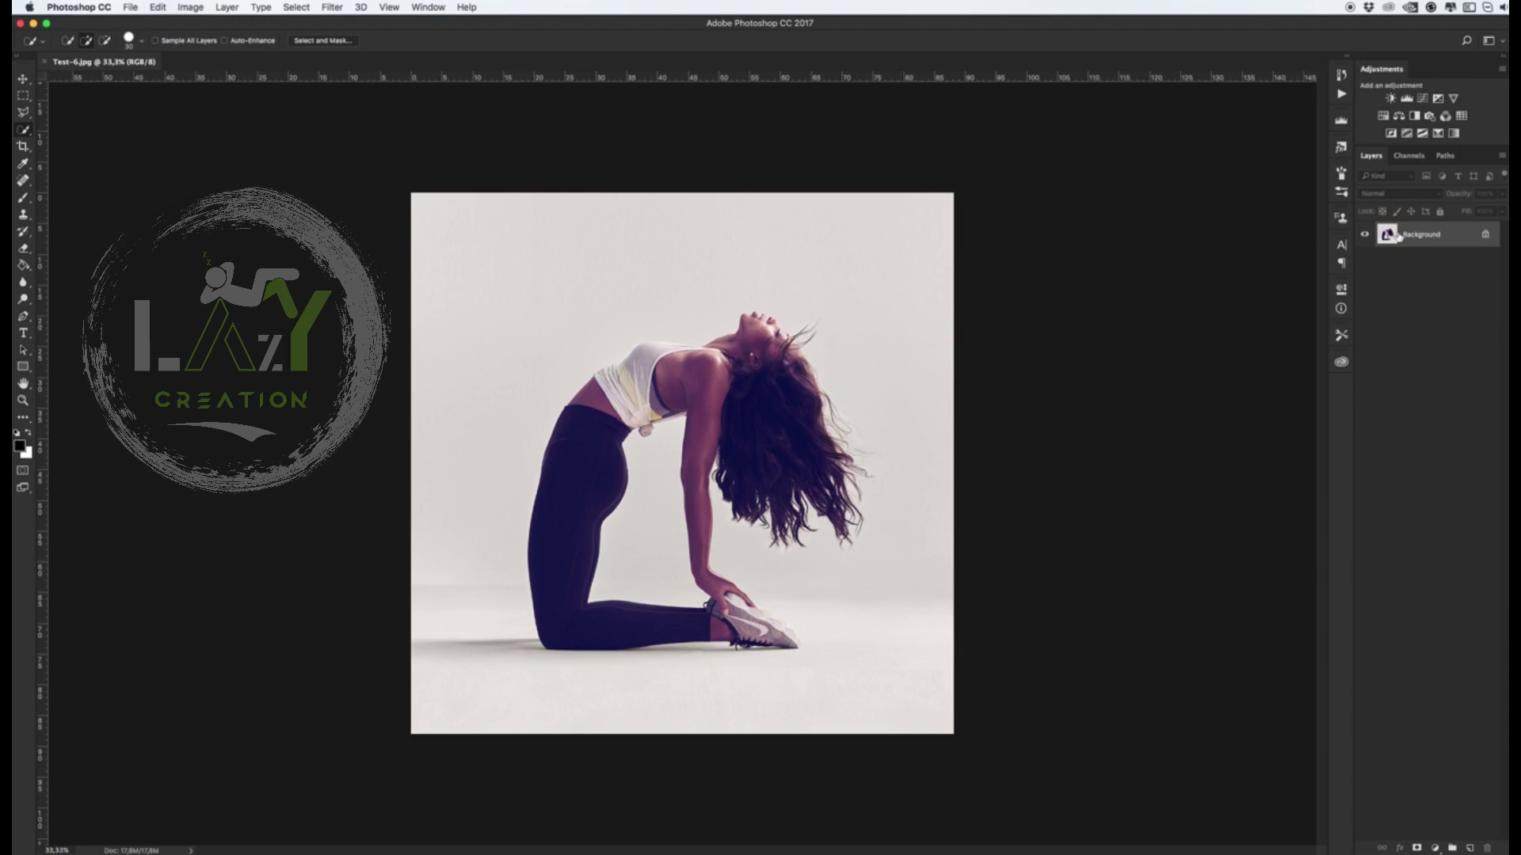
{"action": "left_click", "coordinate": [1487, 236]}
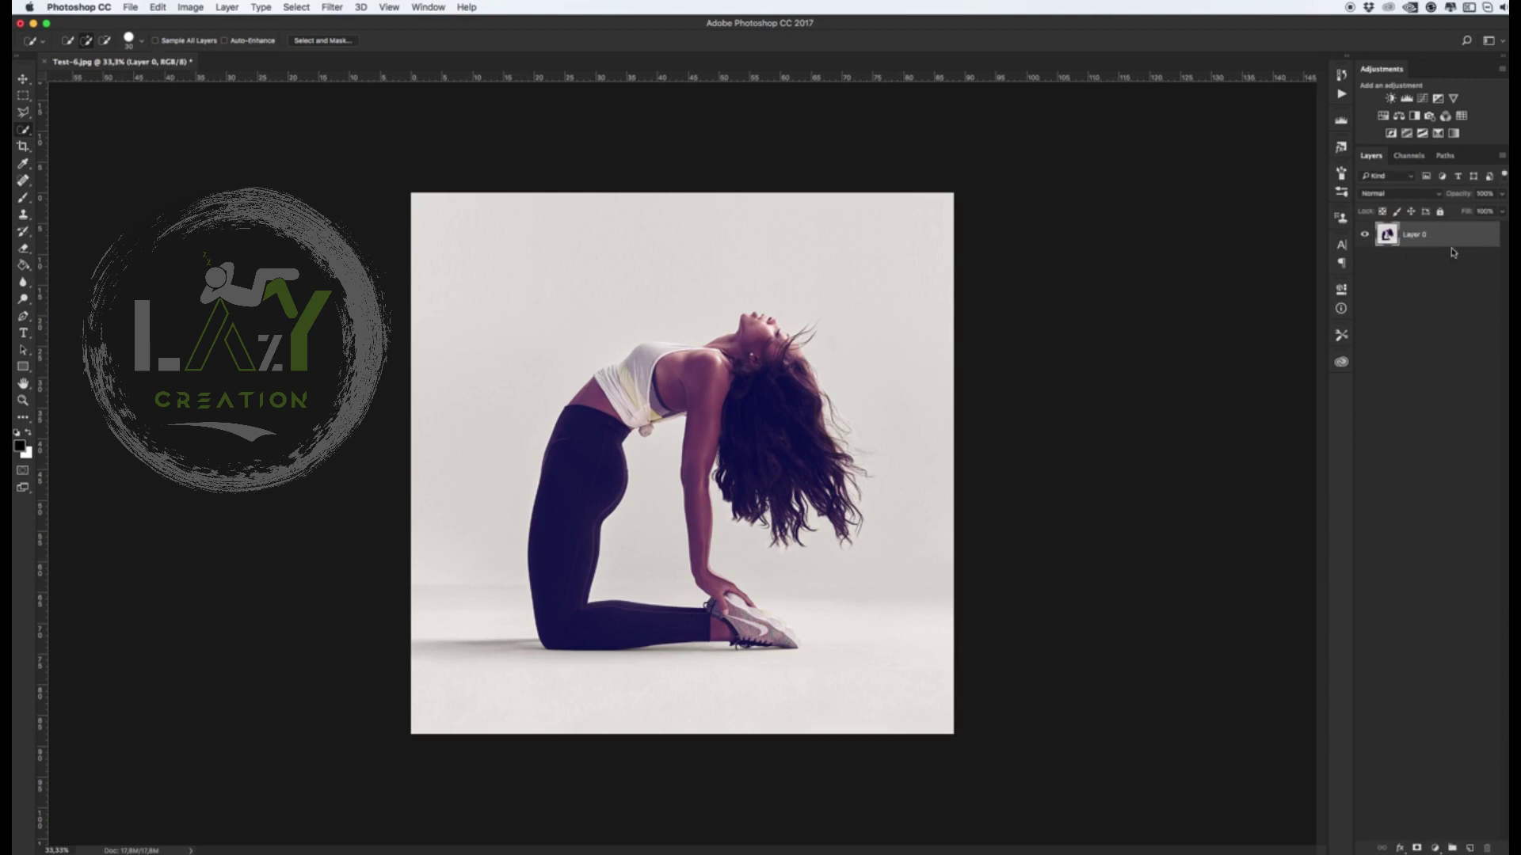
{"action": "left_click", "coordinate": [1409, 294]}
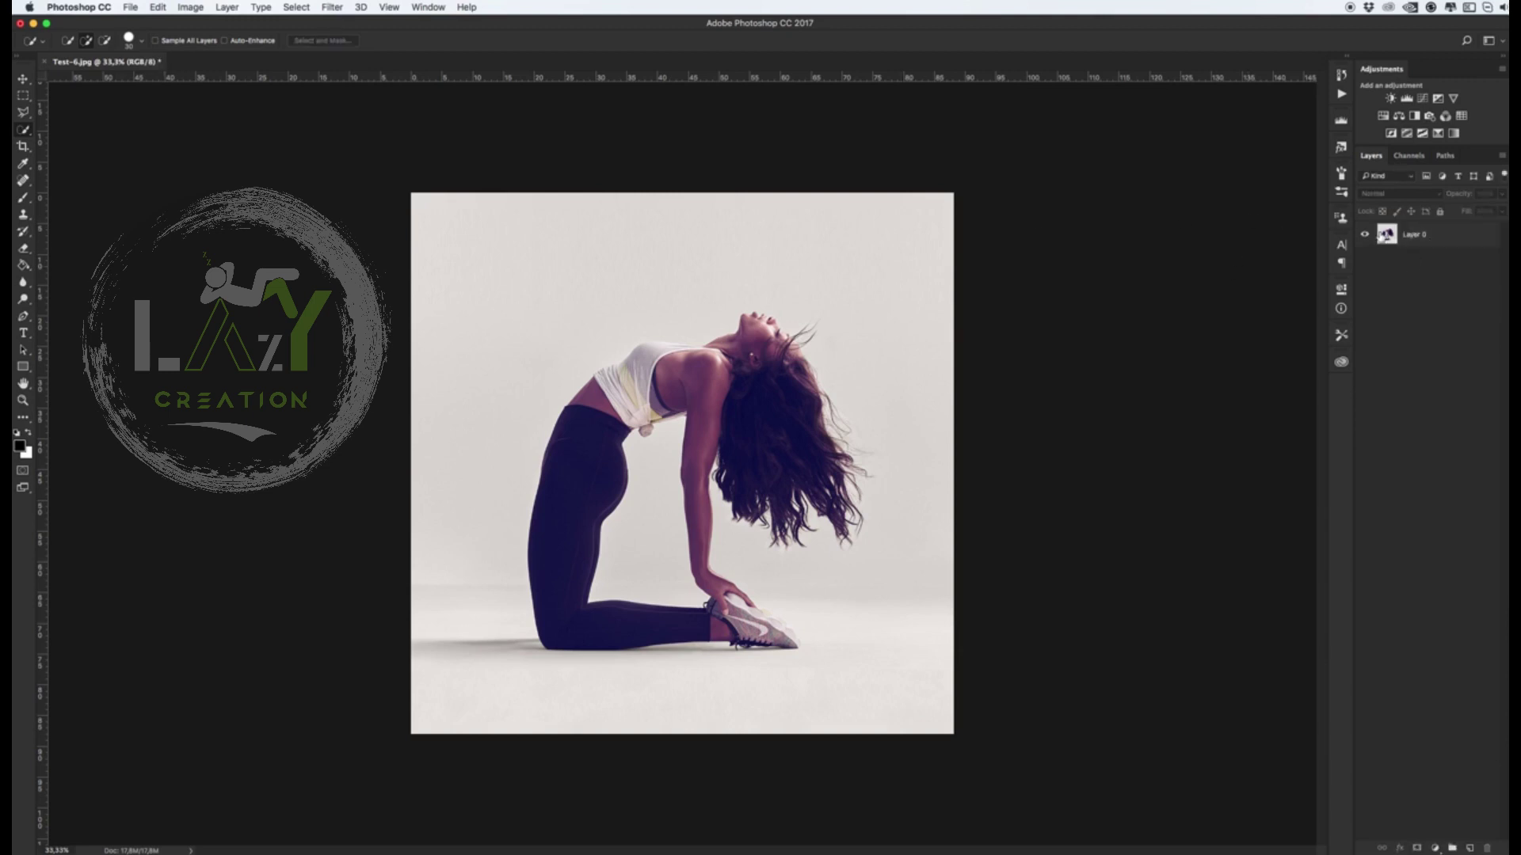
{"action": "left_click", "coordinate": [1439, 238]}
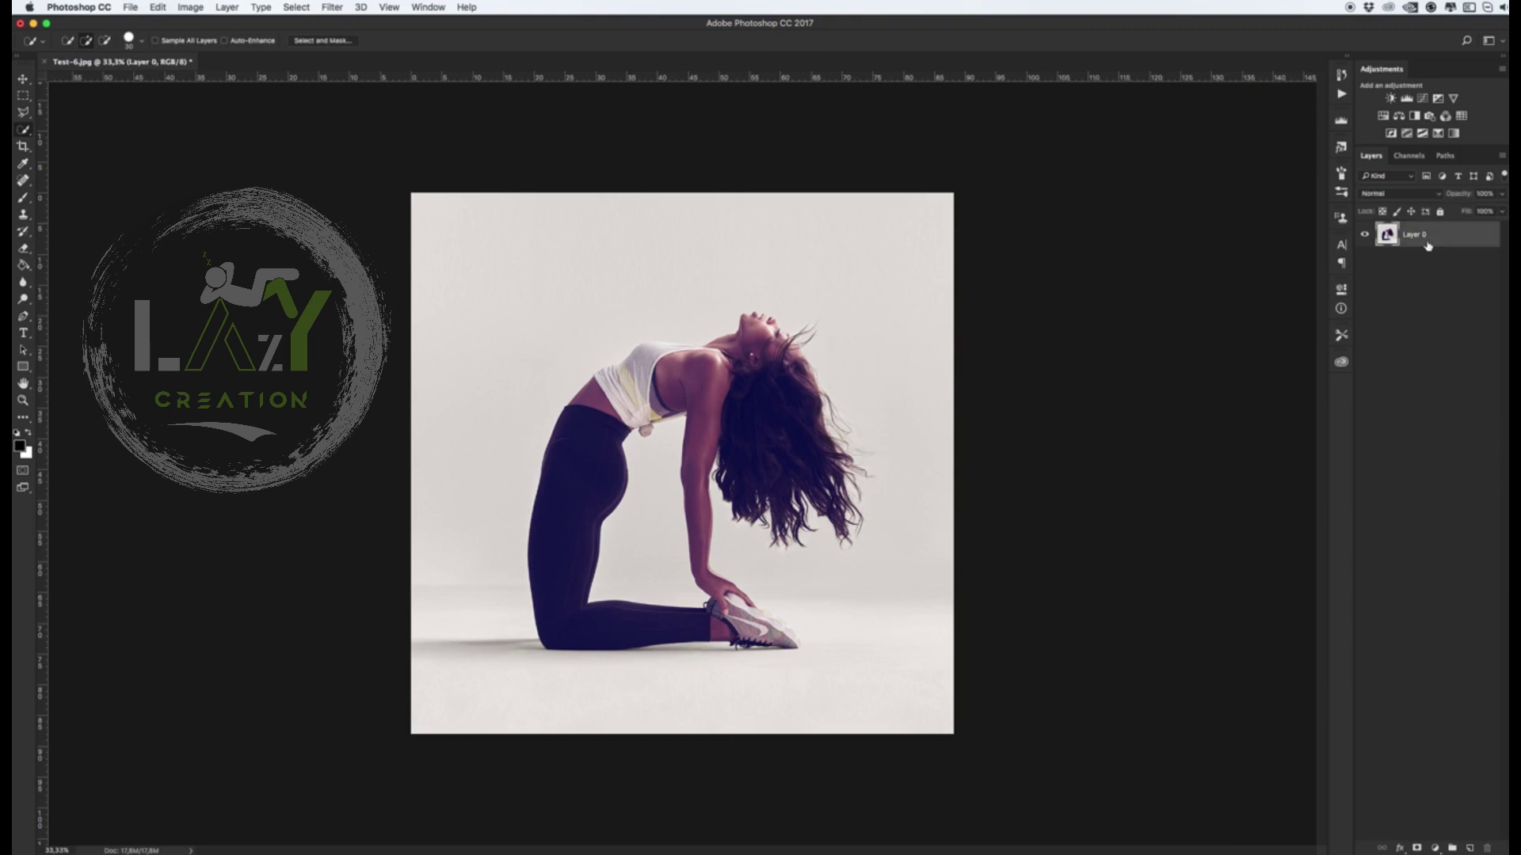
{"action": "left_click", "coordinate": [194, 7]}
{"action": "mouse_move", "coordinate": [225, 7]}
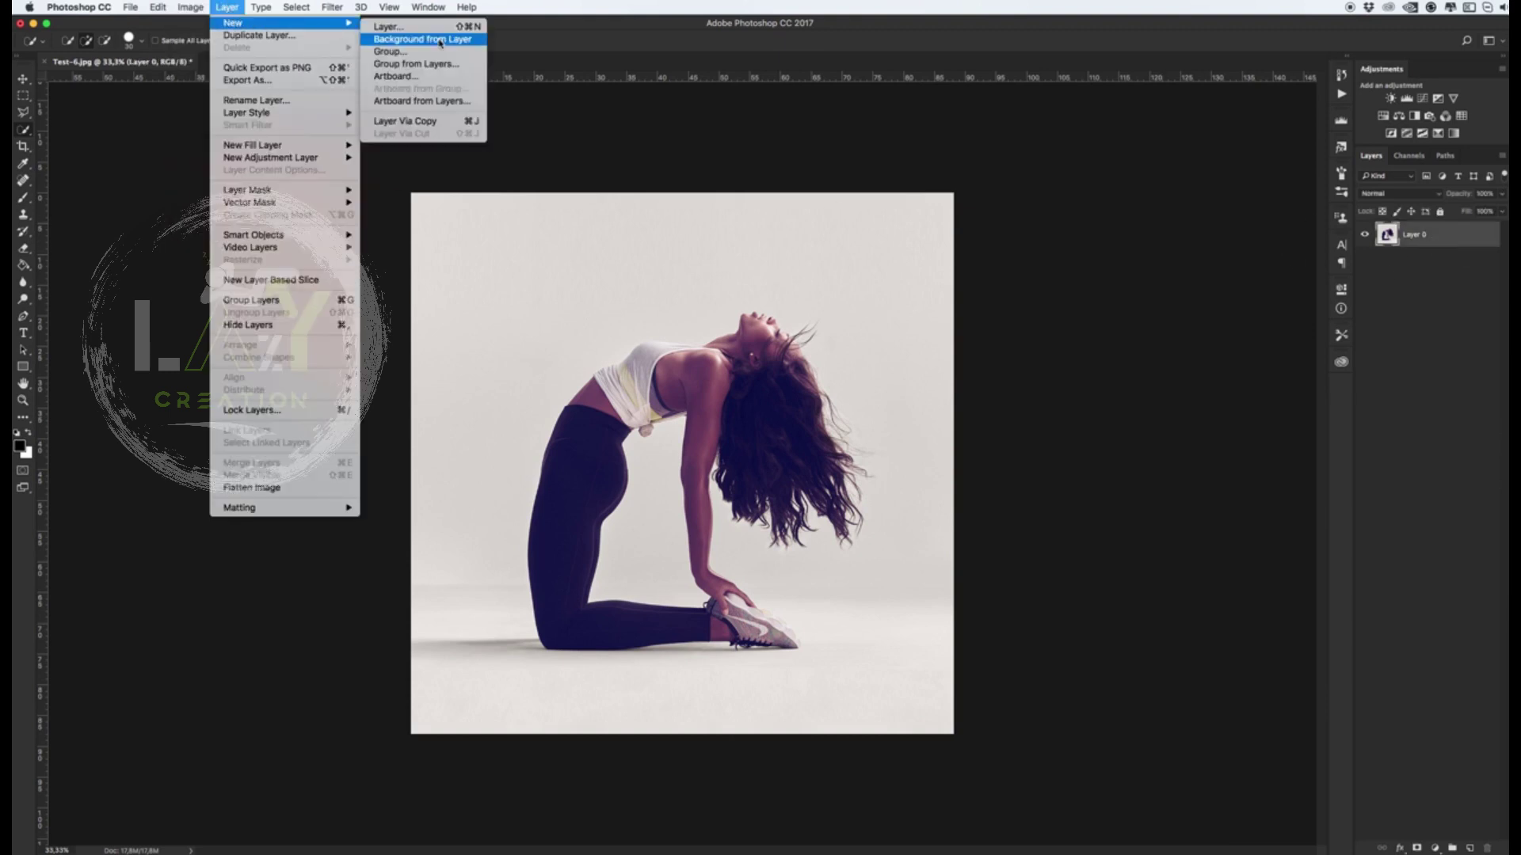
{"action": "left_click", "coordinate": [441, 40]}
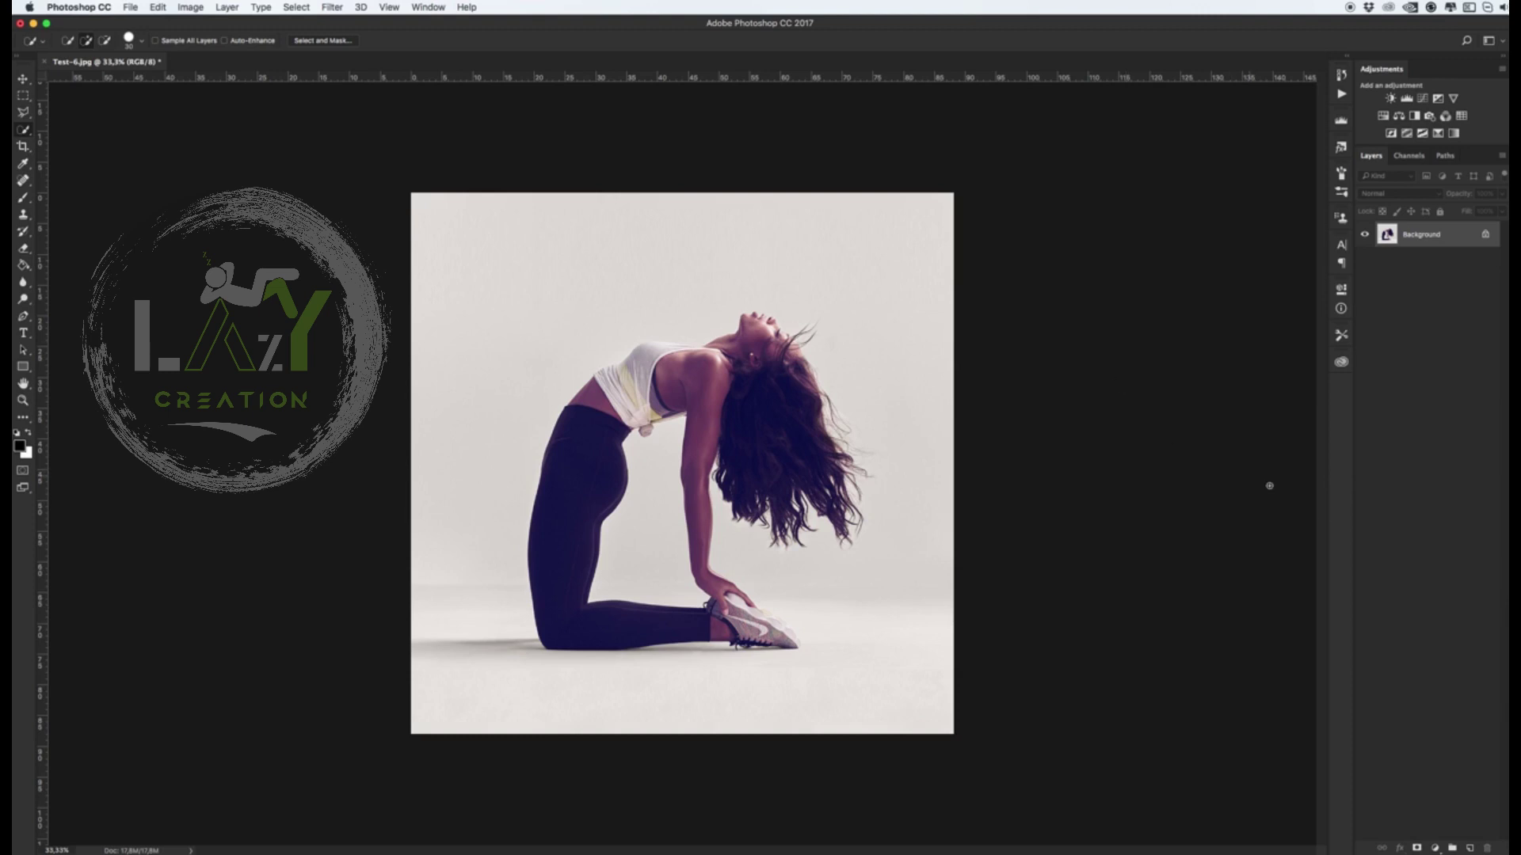
Add a new empty layer named mask above Background
{"action": "left_click", "coordinate": [1472, 849]}
{"action": "double_click", "coordinate": [1418, 234]}
{"action": "type", "text": "so"}
{"action": "key", "text": "Return"}
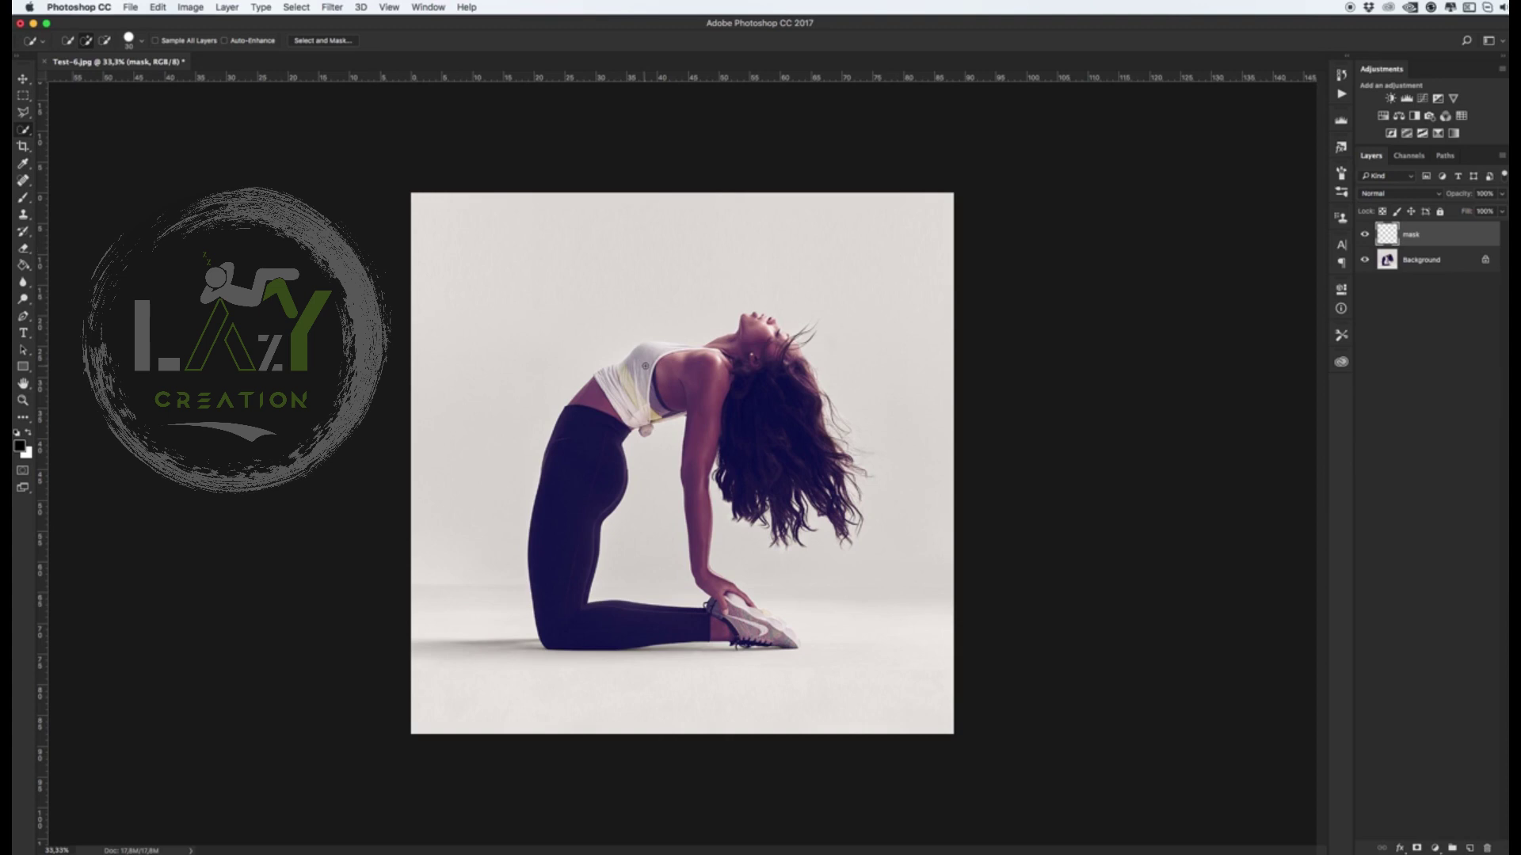
Make pure red the foreground colour and quick-select the backdrop on the Background layer
{"action": "left_click", "coordinate": [22, 449]}
{"action": "left_click", "coordinate": [1378, 279]}
{"action": "left_click_drag", "start_coordinate": [1346, 242], "coordinate": [997, 261]}
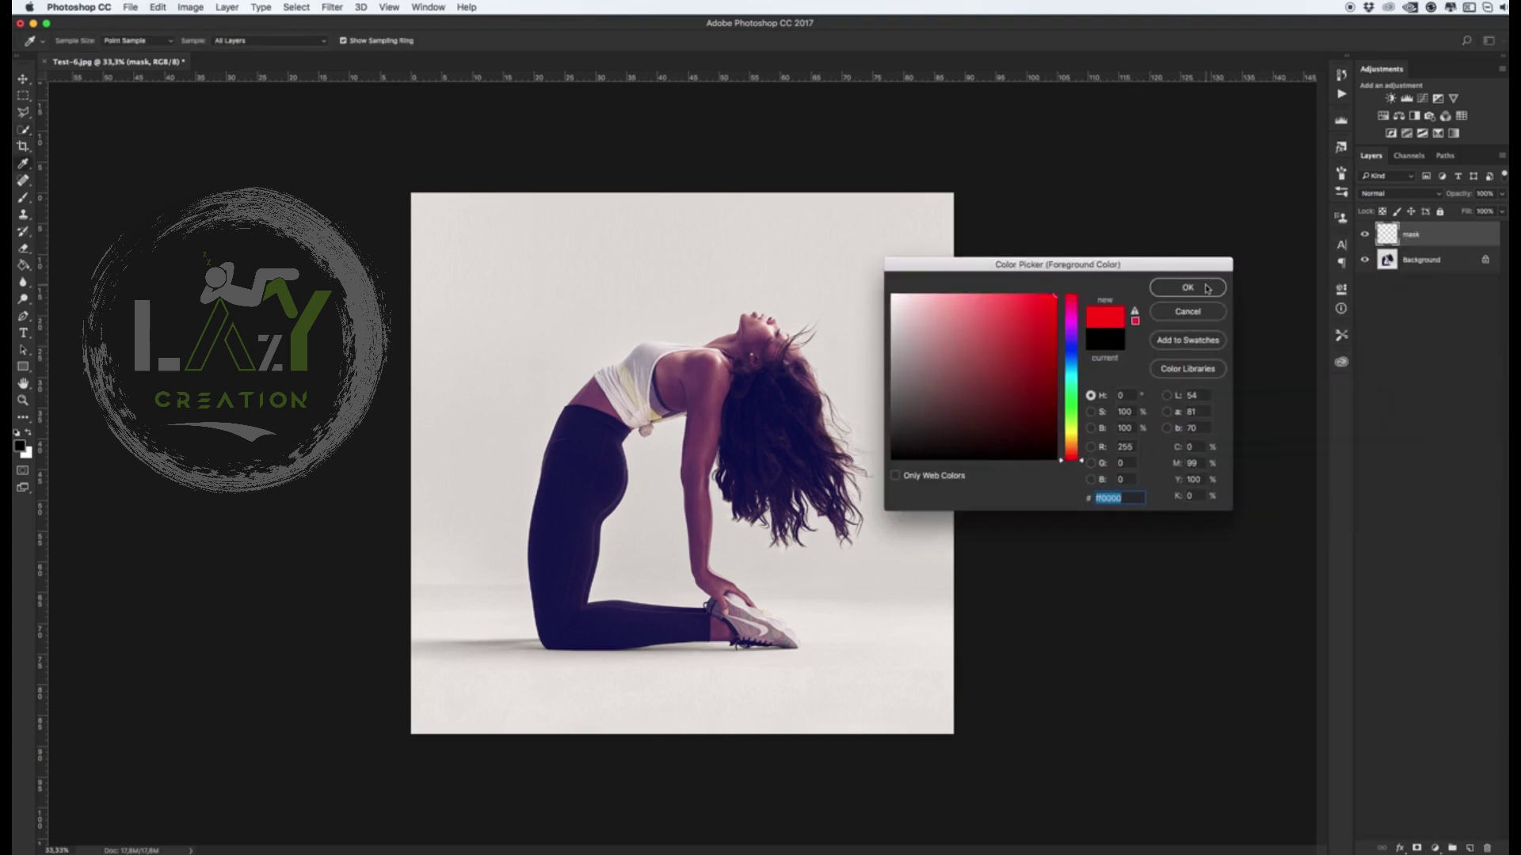
{"action": "key", "text": "Return"}
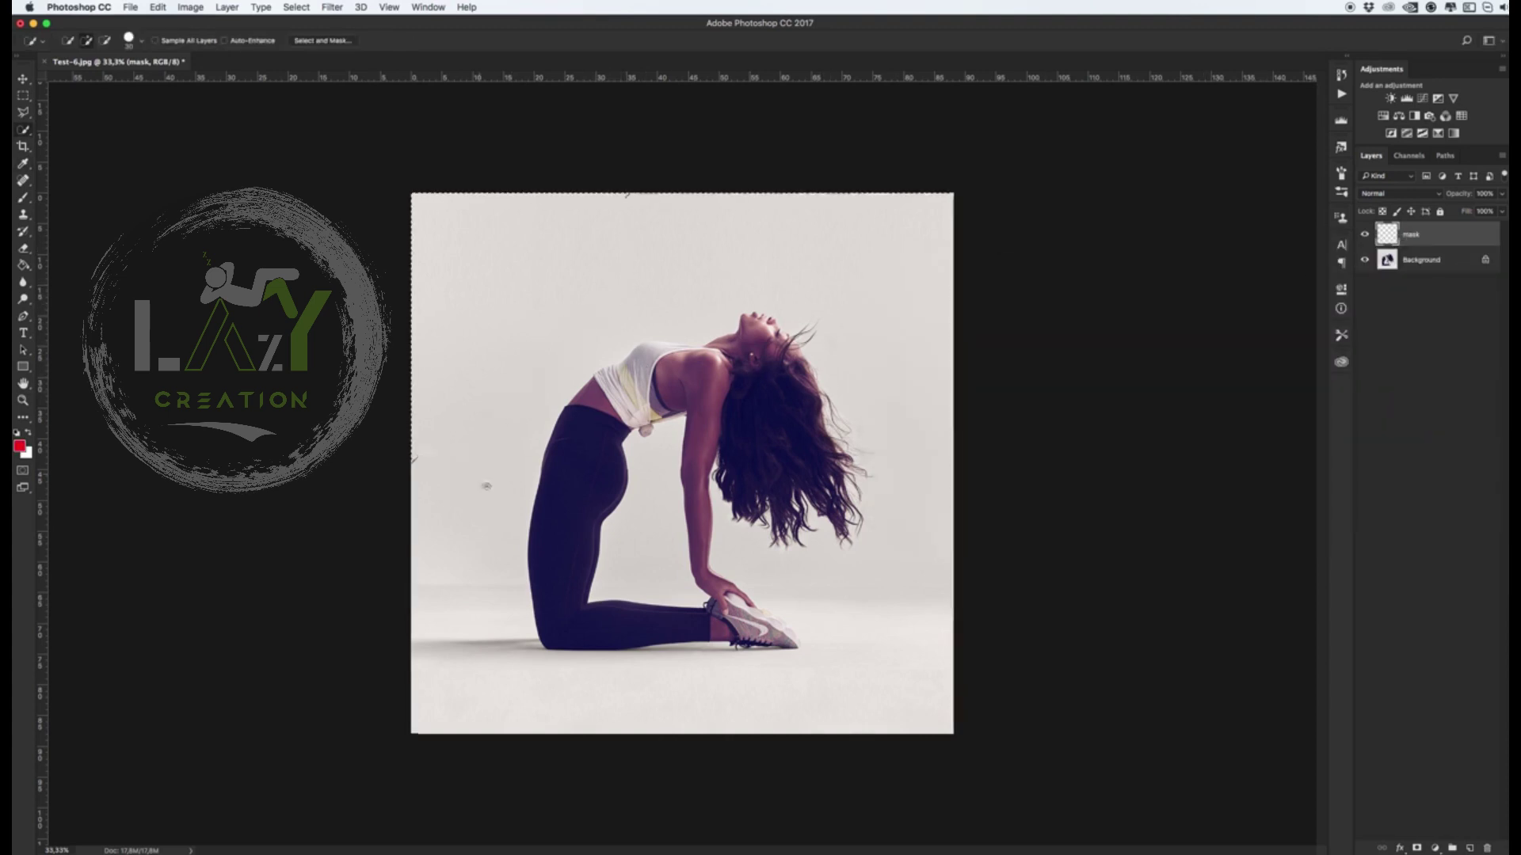
{"action": "left_click", "coordinate": [1429, 261]}
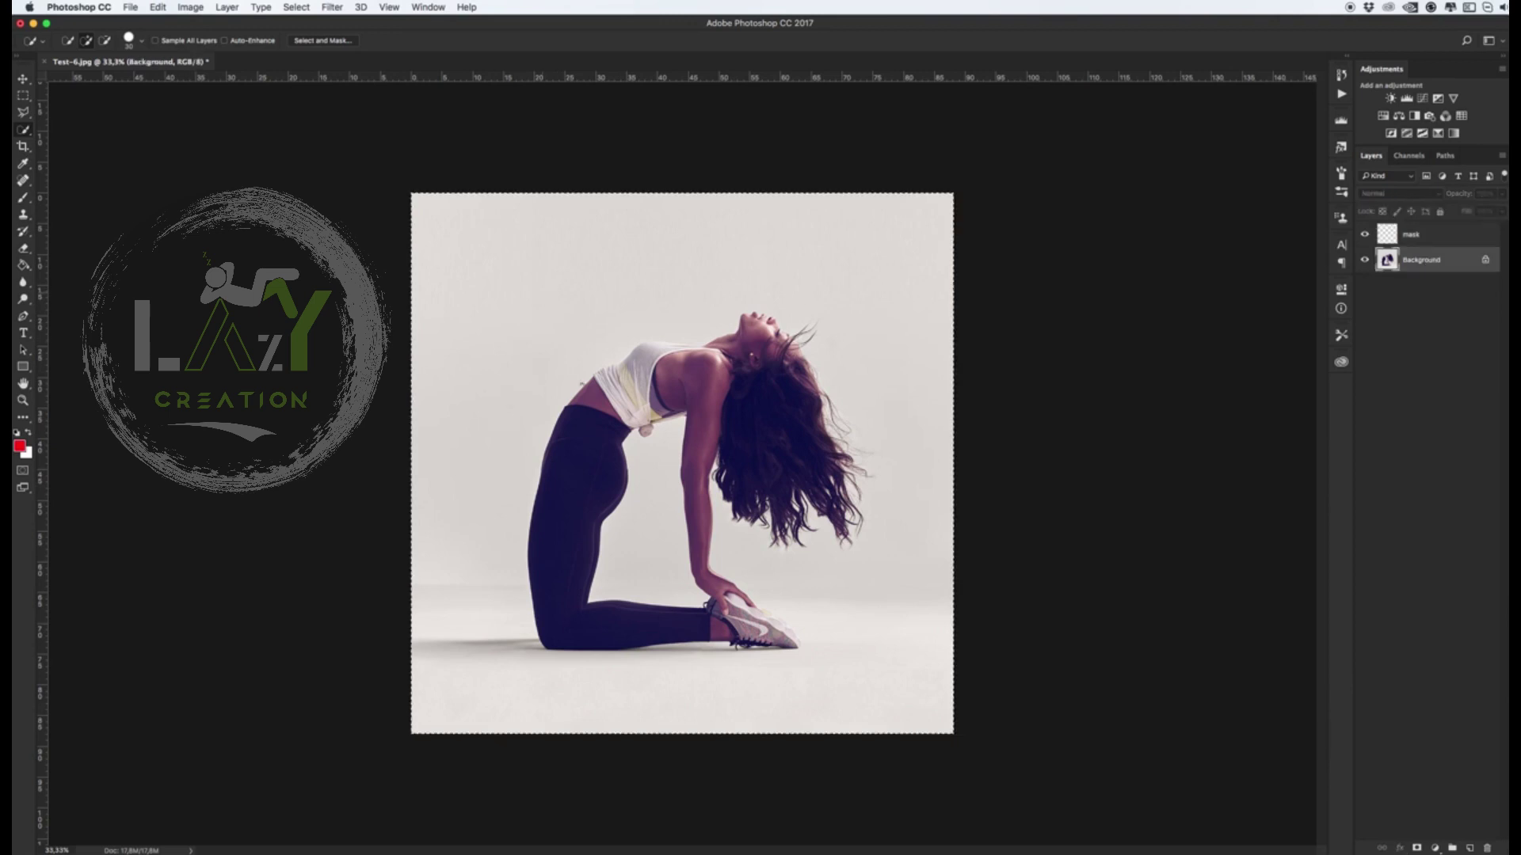
{"action": "mouse_move", "coordinate": [542, 297]}
{"action": "left_mouse_down"}
{"action": "mouse_move", "coordinate": [866, 612]}
{"action": "mouse_move", "coordinate": [692, 672]}
{"action": "mouse_move", "coordinate": [639, 662]}
{"action": "mouse_move", "coordinate": [650, 518]}
{"action": "left_mouse_up"}
In Quick Mask, zoom in and paint black to clear red mask off the shirt
{"action": "key", "text": "q"}
{"action": "key", "text": "z"}
{"action": "left_click", "coordinate": [633, 407]}
{"action": "key", "text": "b"}
{"action": "right_click", "coordinate": [658, 413]}
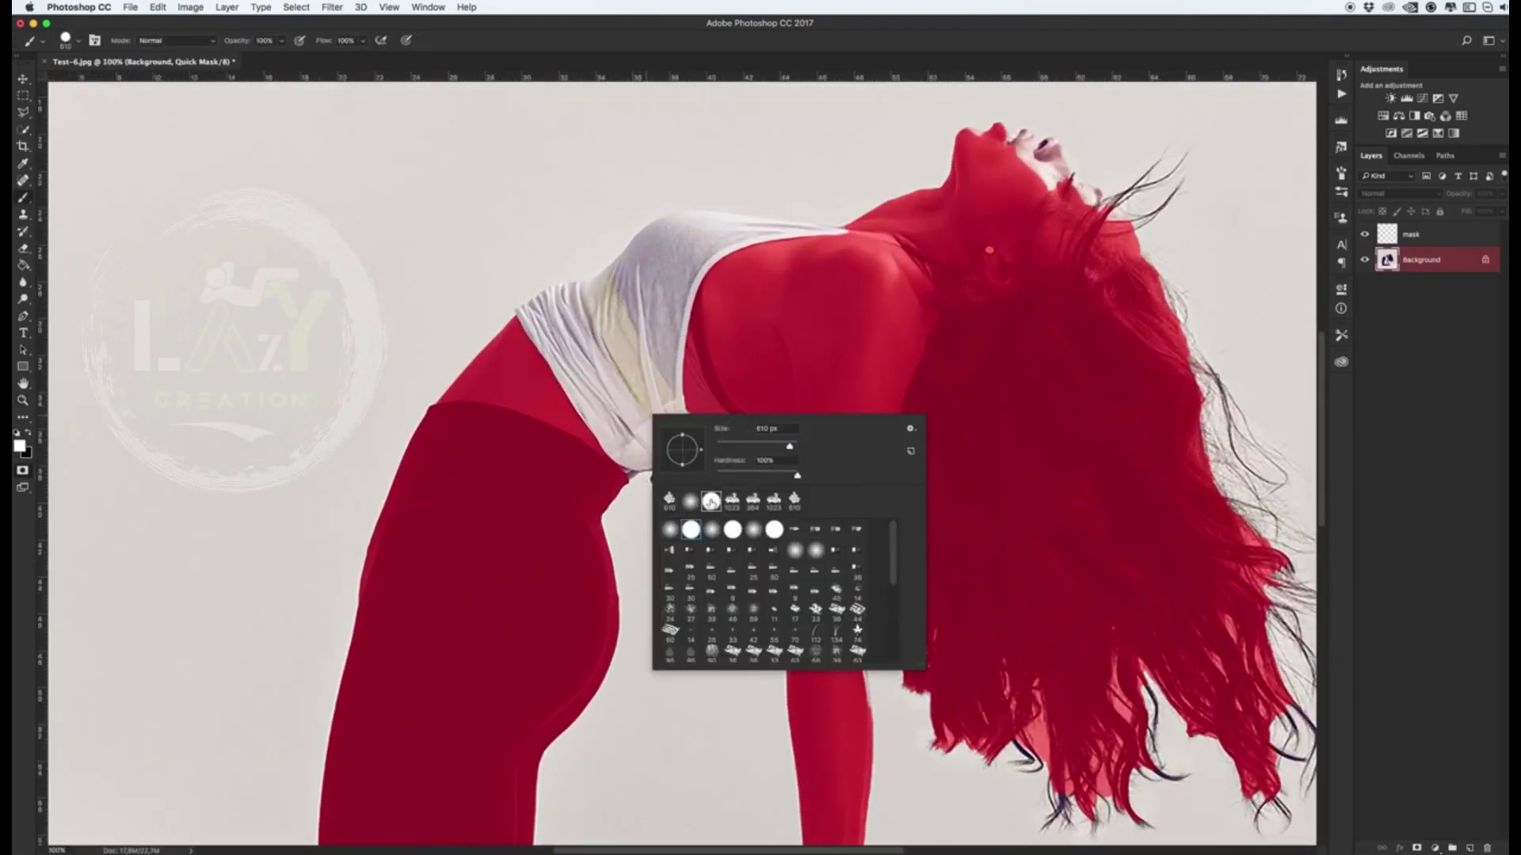
{"action": "key", "text": "Return"}
{"action": "key", "text": "x"}
{"action": "left_click_drag", "start_coordinate": [558, 353], "coordinate": [610, 325]}
{"action": "mouse_move", "coordinate": [519, 315]}
{"action": "left_mouse_down"}
{"action": "mouse_move", "coordinate": [688, 220]}
{"action": "mouse_move", "coordinate": [869, 242]}
{"action": "left_mouse_up"}
Paint mask over the lips and the shirt's lower edge and knot
{"action": "mouse_move", "coordinate": [999, 135]}
{"action": "left_mouse_down"}
{"action": "mouse_move", "coordinate": [1036, 141]}
{"action": "mouse_move", "coordinate": [1118, 208]}
{"action": "mouse_move", "coordinate": [1030, 153]}
{"action": "mouse_move", "coordinate": [1046, 191]}
{"action": "left_mouse_up"}
{"action": "key", "text": "bracketleft"}
{"action": "key", "text": "bracketleft"}
{"action": "key", "text": "bracketright"}
{"action": "key", "text": "bracketright"}
{"action": "mouse_move", "coordinate": [630, 467]}
{"action": "left_mouse_down"}
{"action": "mouse_move", "coordinate": [656, 459]}
{"action": "mouse_move", "coordinate": [674, 481]}
{"action": "mouse_move", "coordinate": [689, 447]}
{"action": "mouse_move", "coordinate": [788, 426]}
{"action": "mouse_move", "coordinate": [637, 445]}
{"action": "mouse_move", "coordinate": [492, 418]}
{"action": "mouse_move", "coordinate": [617, 364]}
{"action": "mouse_move", "coordinate": [650, 317]}
{"action": "mouse_move", "coordinate": [587, 310]}
{"action": "mouse_move", "coordinate": [673, 270]}
{"action": "mouse_move", "coordinate": [666, 293]}
{"action": "left_mouse_up"}
{"action": "key", "text": "bracketright"}
{"action": "key", "text": "bracketright"}
{"action": "key", "text": "bracketright"}
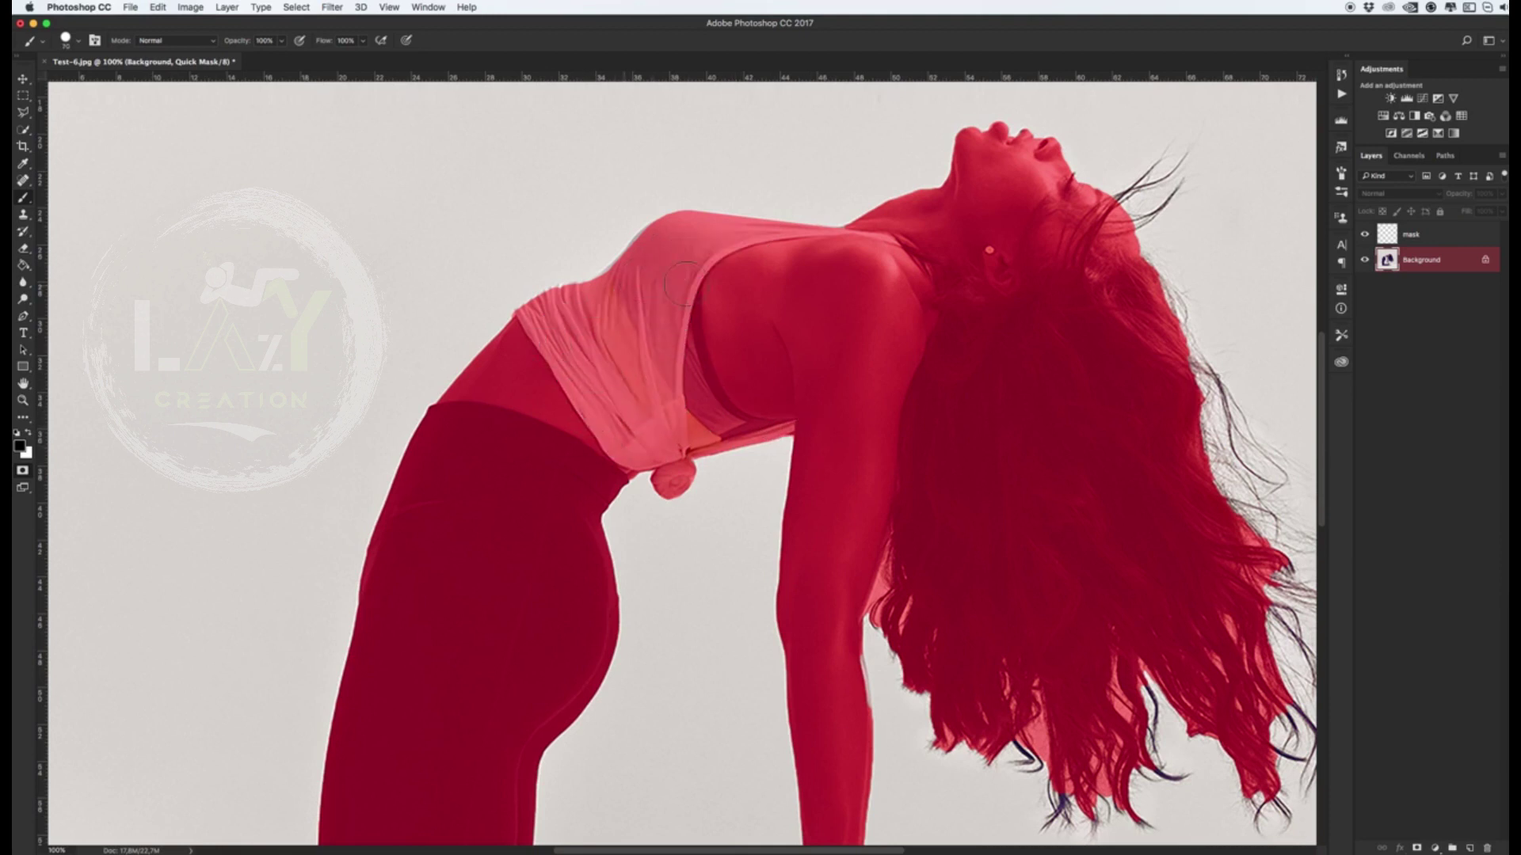
Zoom to the hand and shoe and mask the arm edge and shoe top
{"action": "key", "text": "z"}
{"action": "left_click", "coordinate": [761, 560], "text": "alt"}
{"action": "left_click", "coordinate": [761, 561]}
{"action": "key", "text": "b"}
{"action": "right_click", "coordinate": [727, 593]}
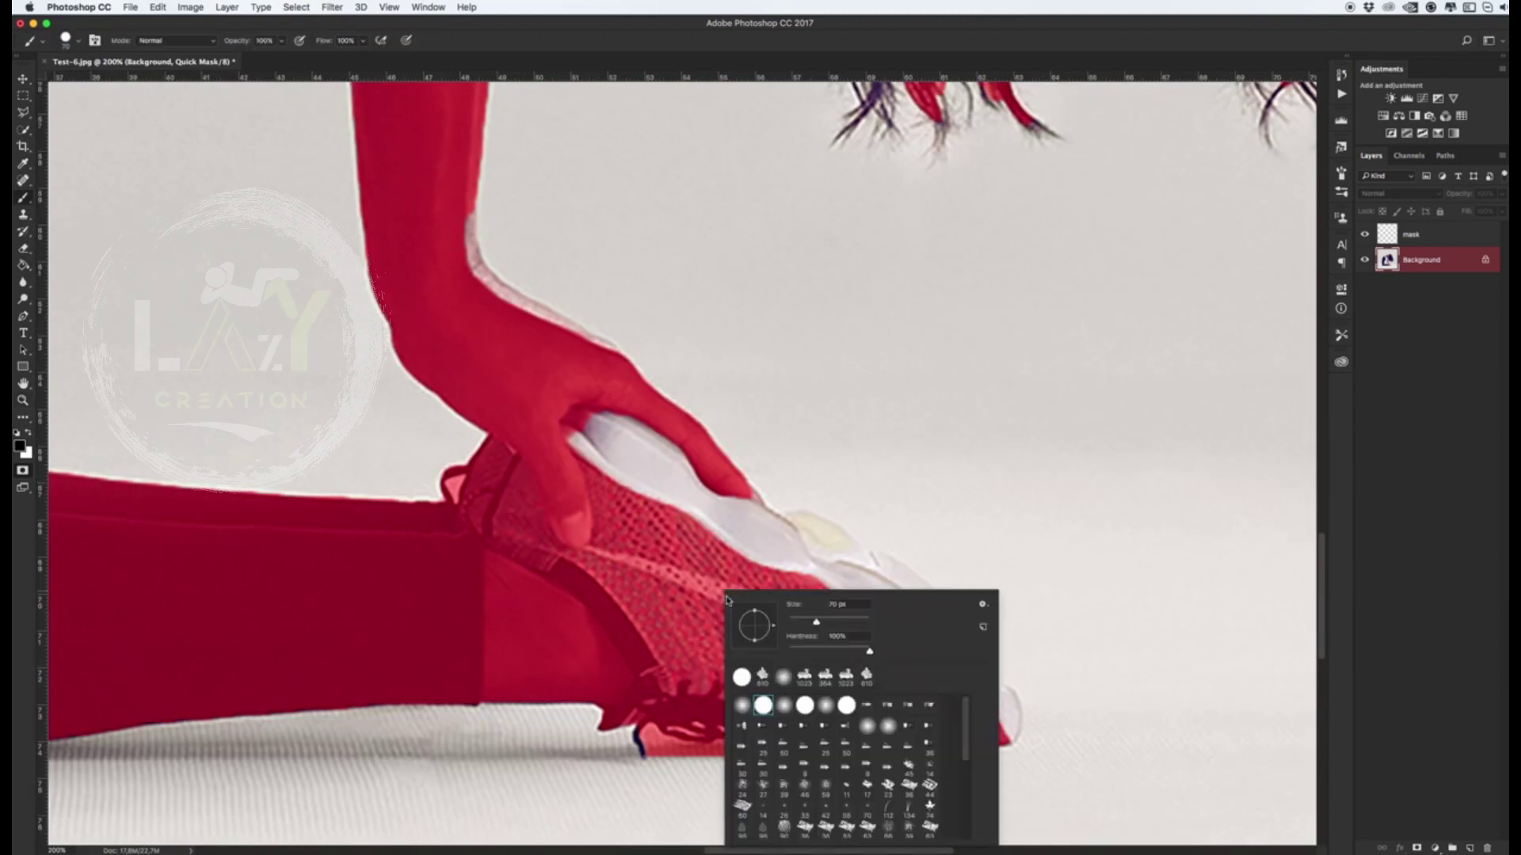
{"action": "key", "text": "Return"}
{"action": "mouse_move", "coordinate": [448, 214]}
{"action": "left_mouse_down"}
{"action": "mouse_move", "coordinate": [479, 301]}
{"action": "mouse_move", "coordinate": [586, 373]}
{"action": "mouse_move", "coordinate": [760, 546]}
{"action": "mouse_move", "coordinate": [717, 519]}
{"action": "mouse_move", "coordinate": [760, 515]}
{"action": "mouse_move", "coordinate": [892, 589]}
{"action": "mouse_move", "coordinate": [982, 681]}
{"action": "mouse_move", "coordinate": [1006, 732]}
{"action": "mouse_move", "coordinate": [740, 516]}
{"action": "mouse_move", "coordinate": [514, 523]}
{"action": "left_mouse_up"}
Turn the quick mask into a selection, paint it red on the mask layer, then deselect
{"action": "key", "text": "z"}
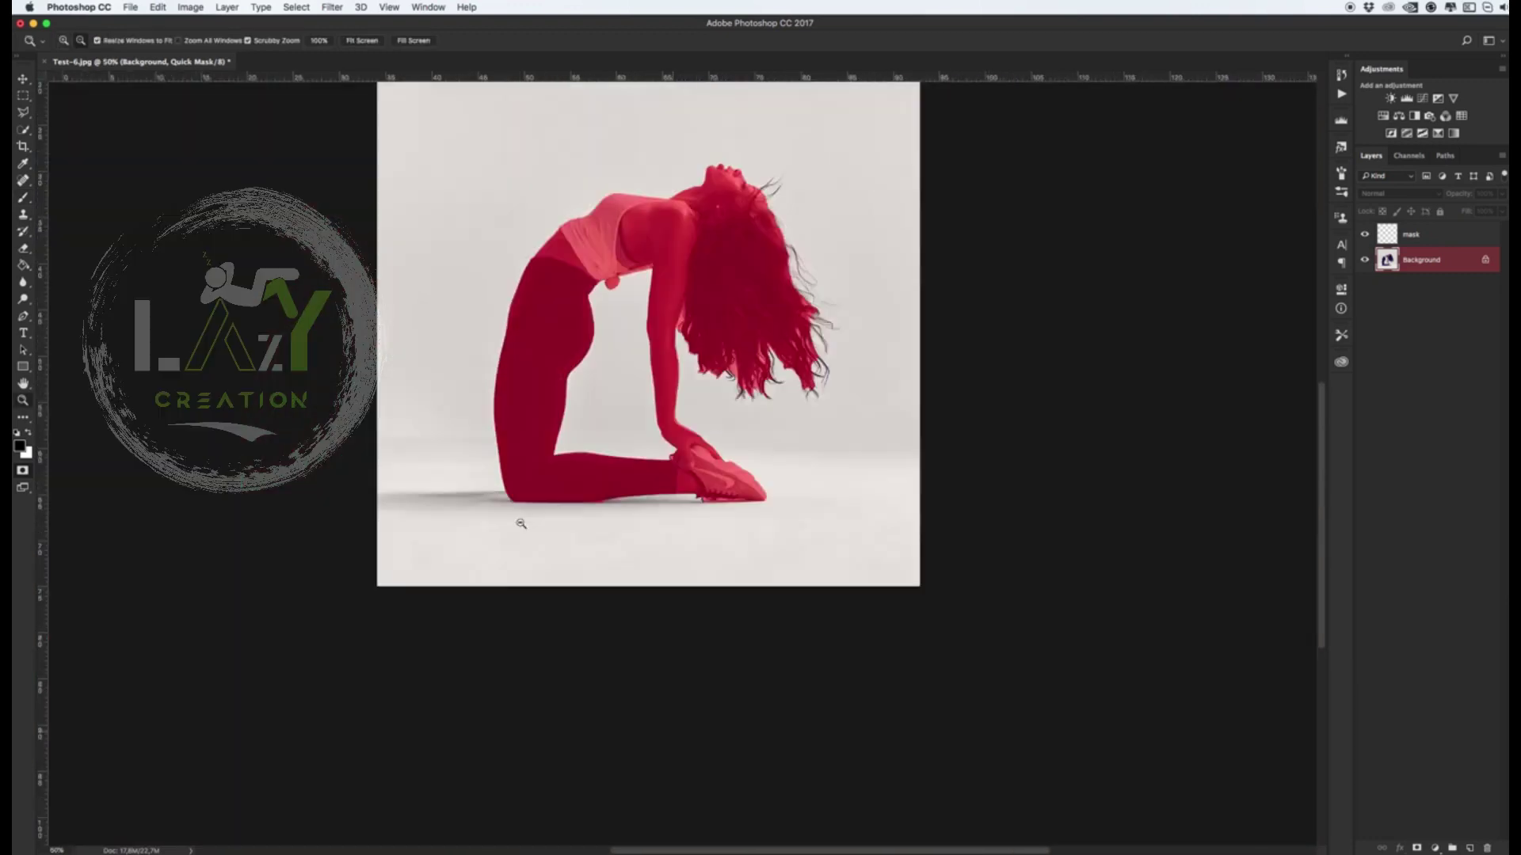
{"action": "key", "text": "q"}
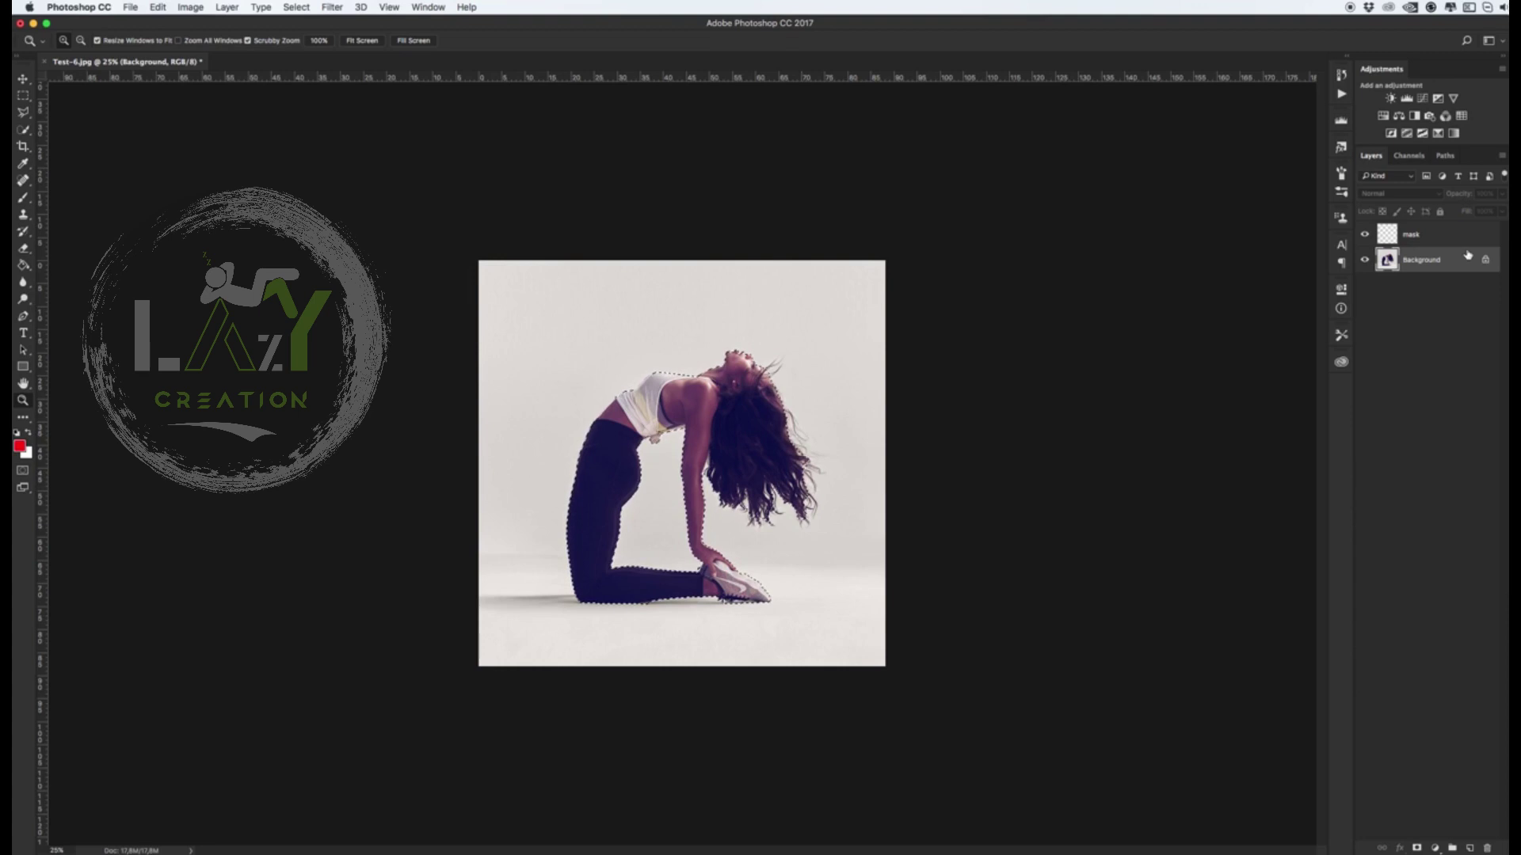
{"action": "left_click", "coordinate": [1418, 235]}
{"action": "key", "text": "b"}
{"action": "right_click", "coordinate": [613, 405]}
{"action": "mouse_move", "coordinate": [634, 404]}
{"action": "left_mouse_down"}
{"action": "mouse_move", "coordinate": [819, 401]}
{"action": "mouse_move", "coordinate": [486, 500]}
{"action": "mouse_move", "coordinate": [841, 499]}
{"action": "mouse_move", "coordinate": [808, 584]}
{"action": "mouse_move", "coordinate": [717, 604]}
{"action": "mouse_move", "coordinate": [754, 498]}
{"action": "left_mouse_up"}
{"action": "key", "text": "ctrl+d"}
{"action": "key", "text": "v"}
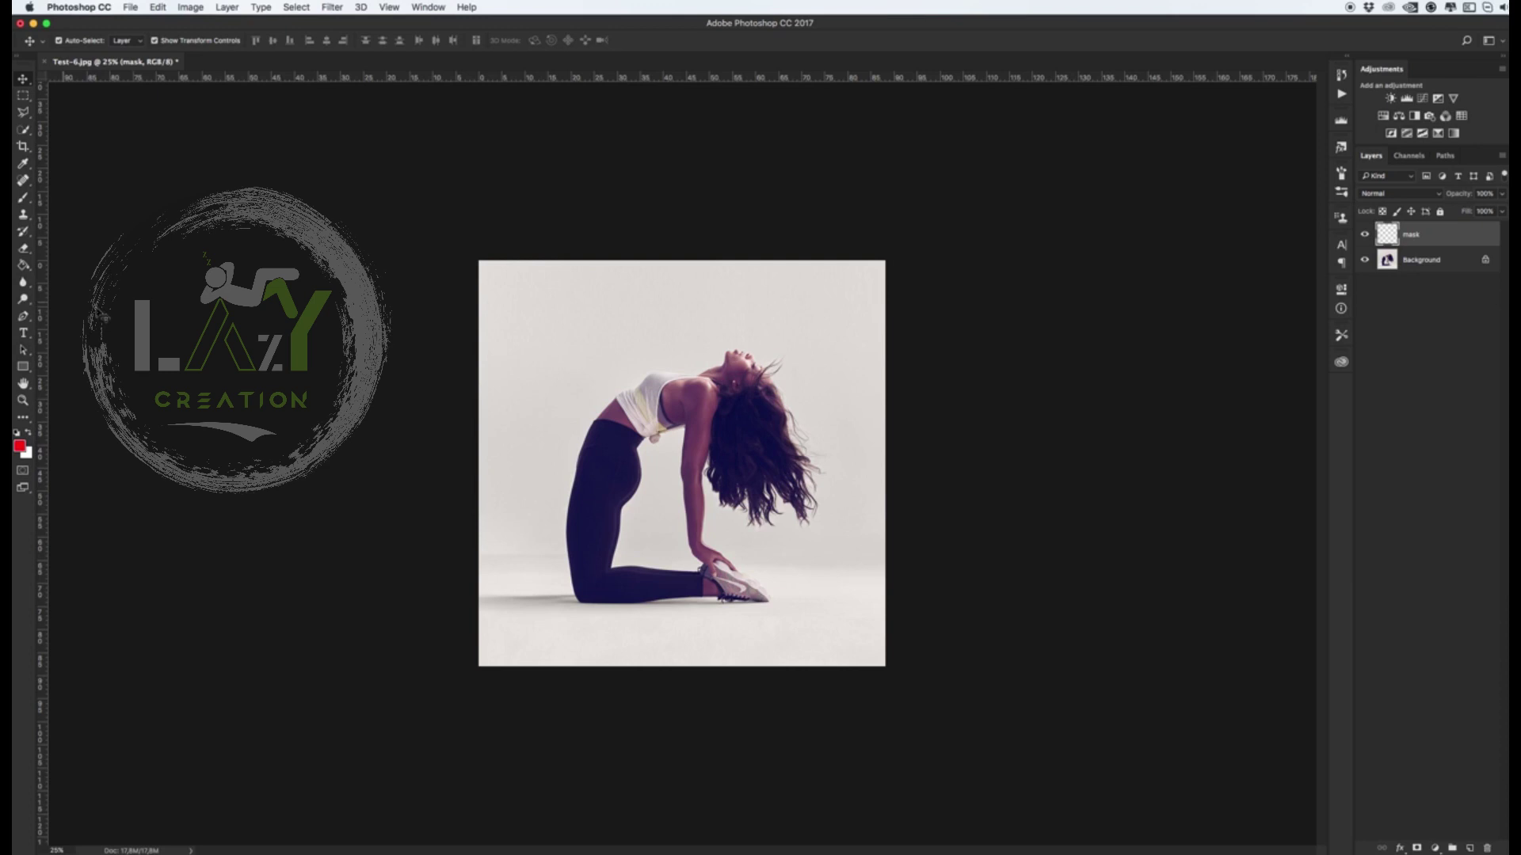
Paint red down the waist, undo the stray strokes, and add a new empty layer
{"action": "key", "text": "b"}
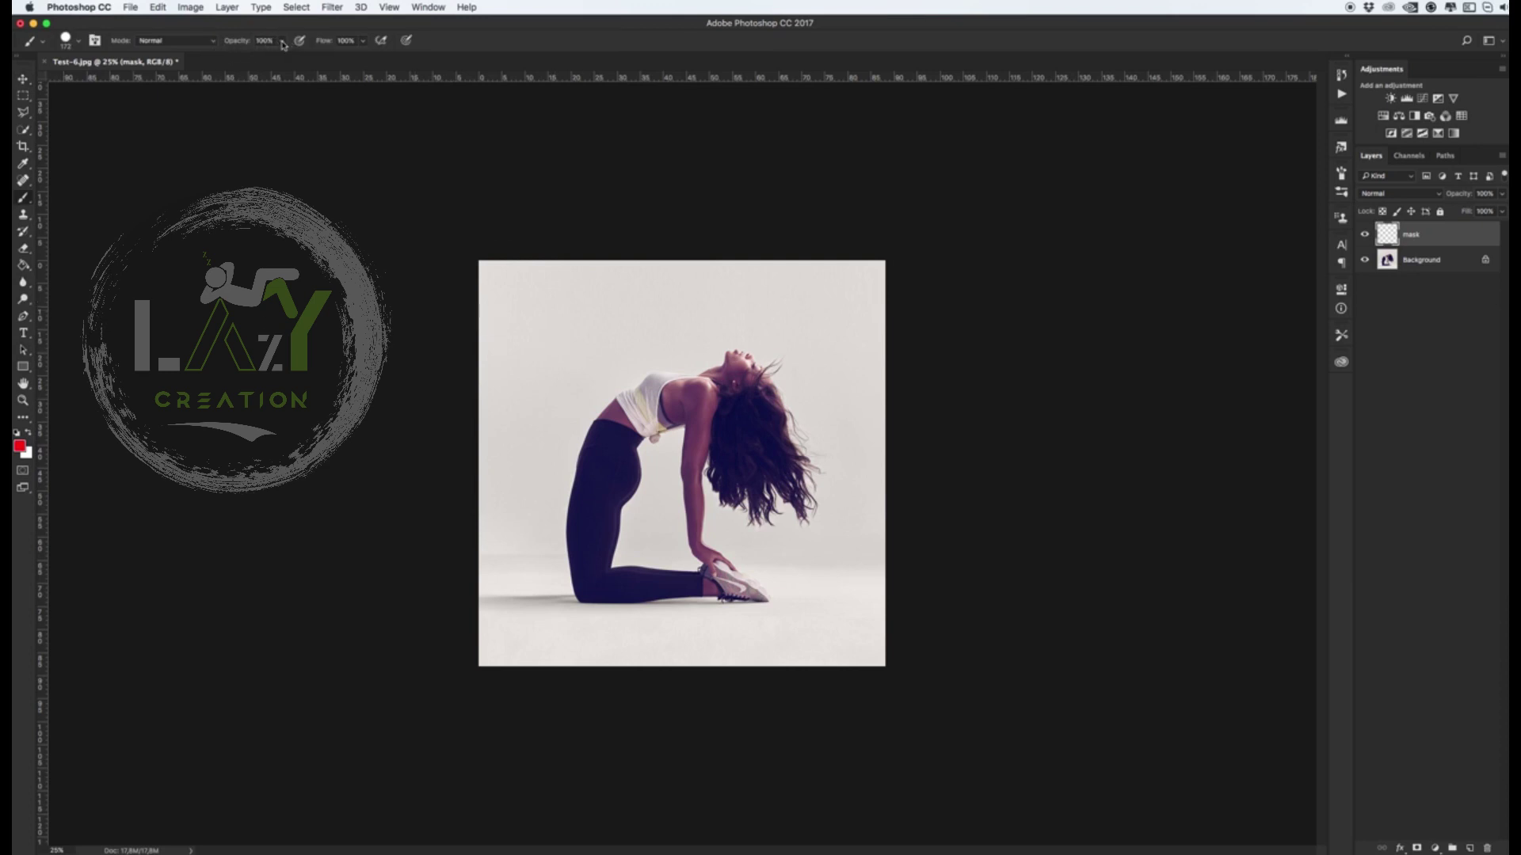
{"action": "scroll", "coordinate": [651, 433], "scroll_direction": "up", "scroll_amount": 4}
{"action": "mouse_move", "coordinate": [566, 333]}
{"action": "left_mouse_down"}
{"action": "mouse_move", "coordinate": [452, 544]}
{"action": "mouse_move", "coordinate": [520, 323]}
{"action": "mouse_move", "coordinate": [555, 625]}
{"action": "left_mouse_up"}
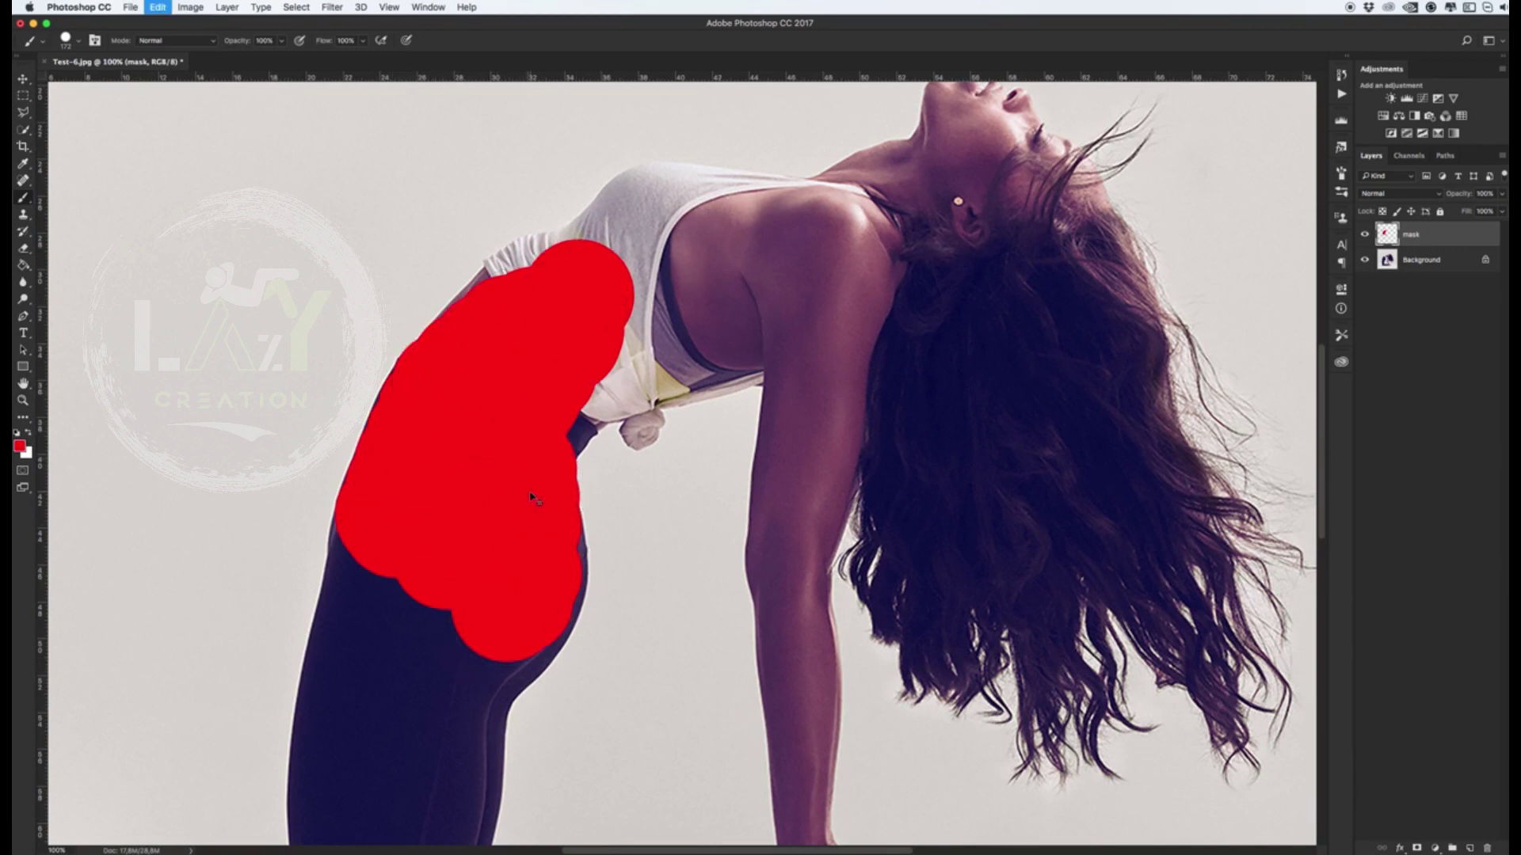
{"action": "key", "text": "ctrl+z"}
{"action": "key", "text": "ctrl+alt+z"}
{"action": "key", "text": "ctrl+alt+z"}
{"action": "key", "text": "ctrl+alt+z"}
{"action": "key", "text": "ctrl+alt+z"}
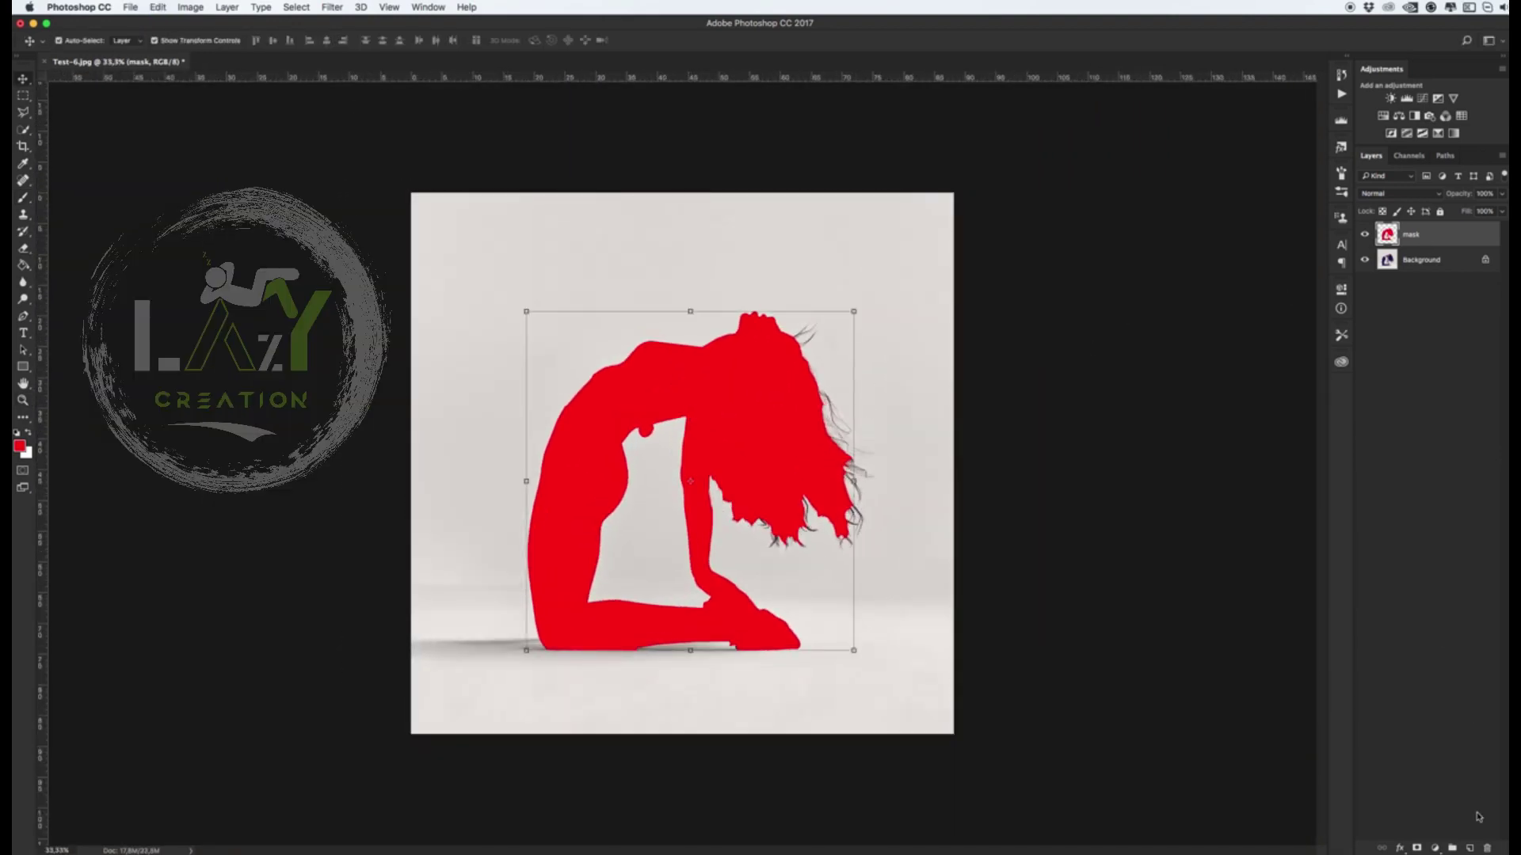
{"action": "key", "text": "ctrl+alt+shift+n"}
{"action": "double_click", "coordinate": [1413, 235]}
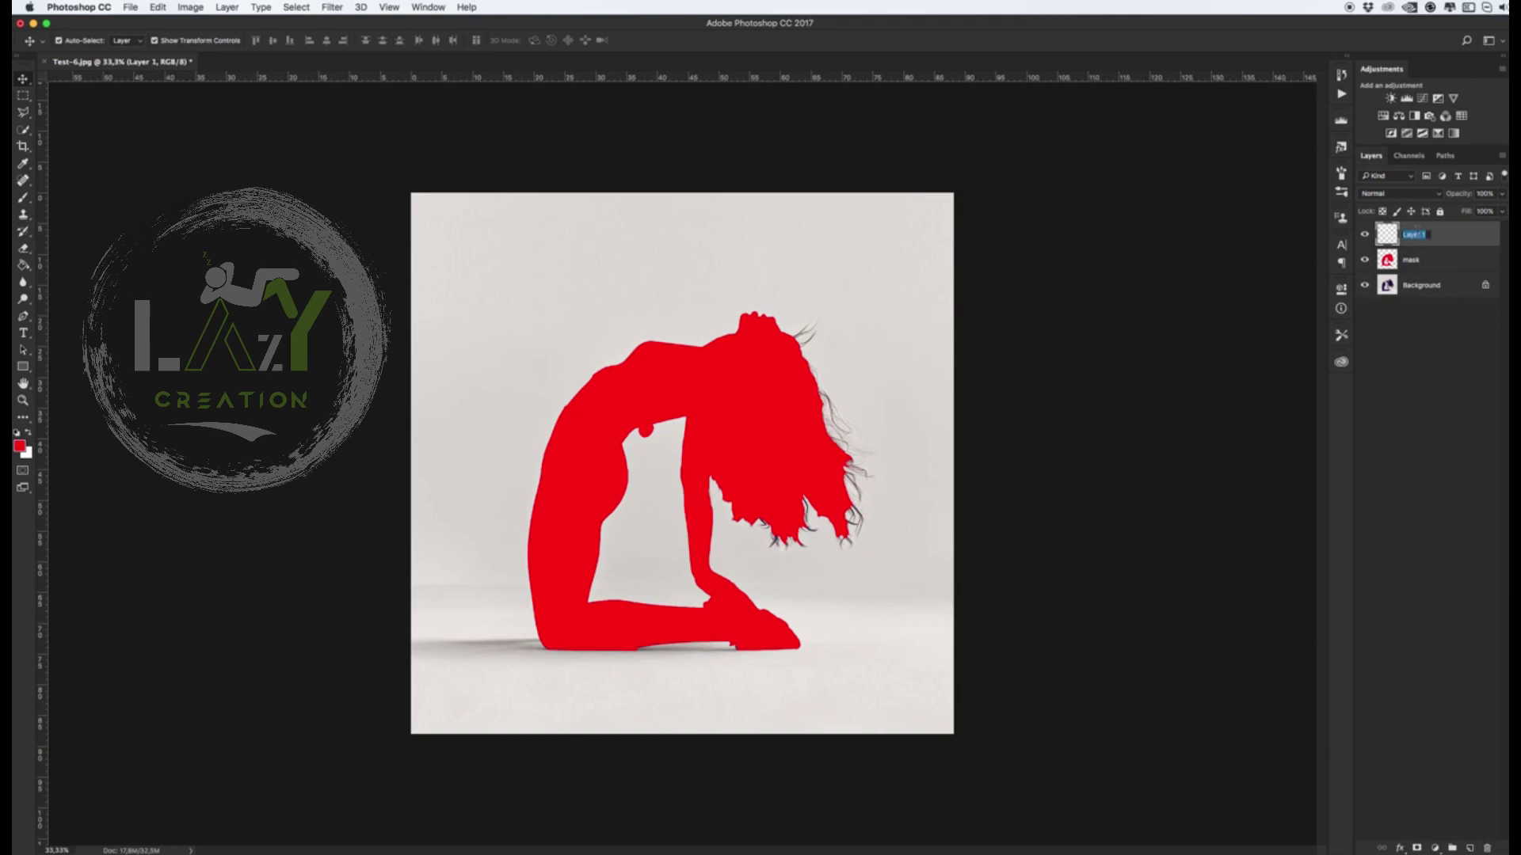
Name the new layer brush and set up a 63 px green brush
{"action": "type", "text": "brush"}
{"action": "key", "text": "Return"}
{"action": "key", "text": "b"}
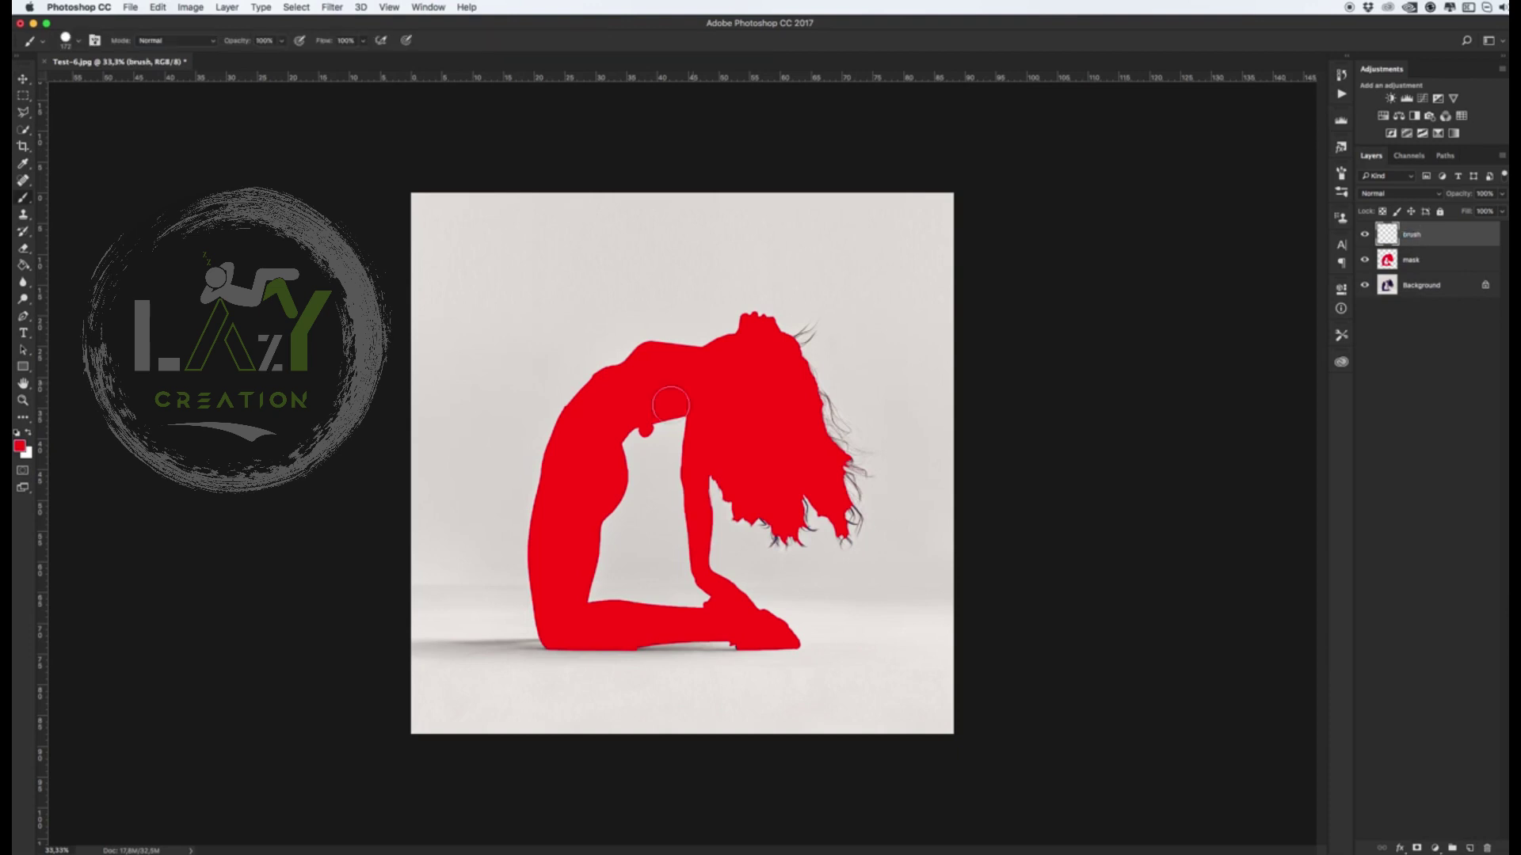
{"action": "right_click", "coordinate": [682, 404]}
{"action": "left_click_drag", "start_coordinate": [807, 438], "coordinate": [775, 438]}
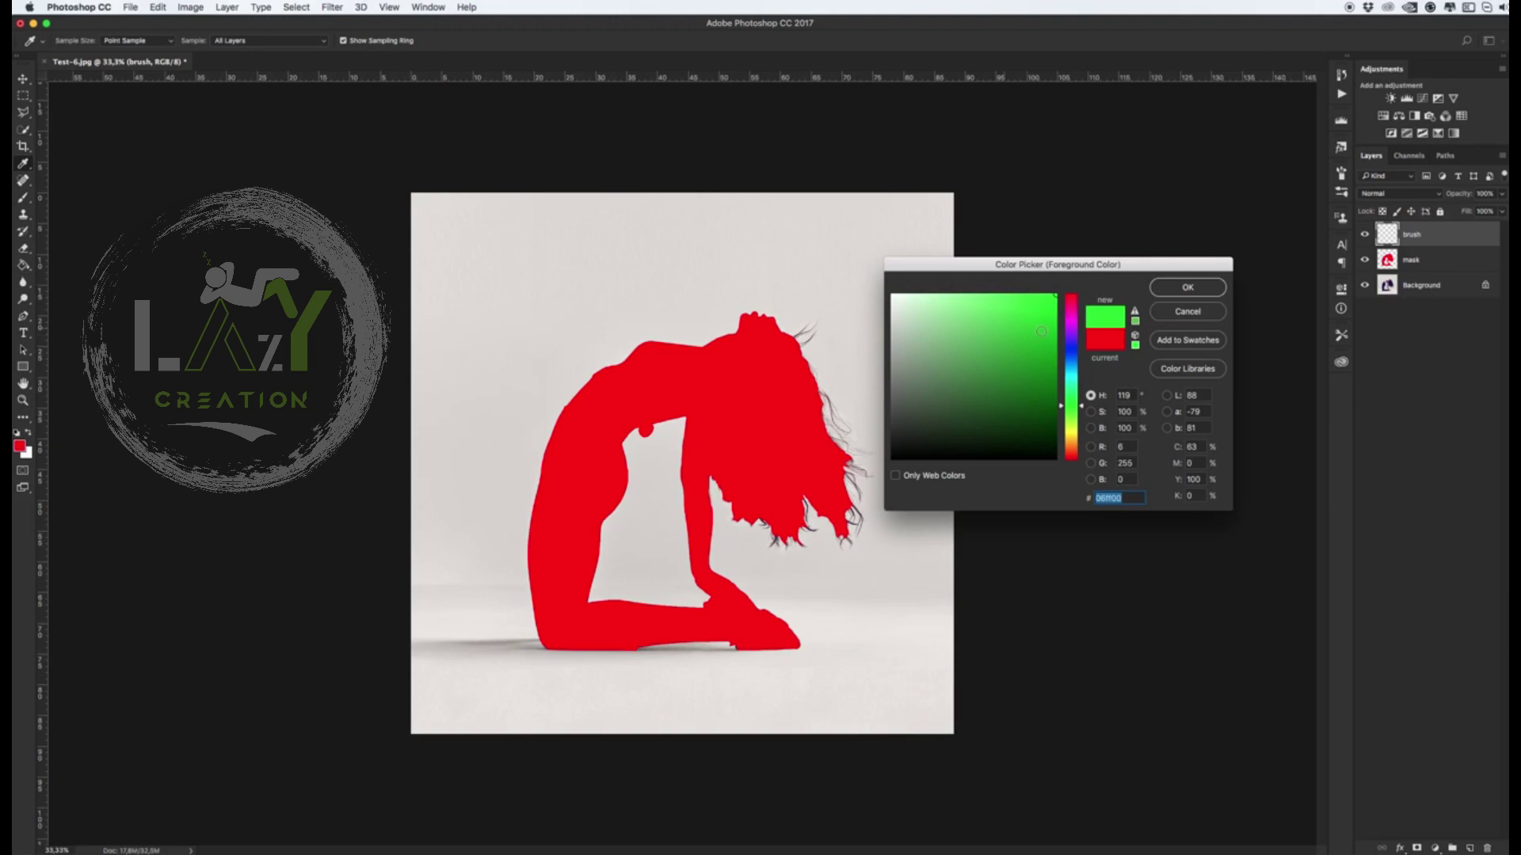
{"action": "left_click", "coordinate": [1187, 288]}
Paint green guide strokes along the back, thigh and shin, and arm
{"action": "mouse_move", "coordinate": [768, 422]}
{"action": "left_mouse_down"}
{"action": "mouse_move", "coordinate": [606, 396]}
{"action": "mouse_move", "coordinate": [574, 451]}
{"action": "left_mouse_up"}
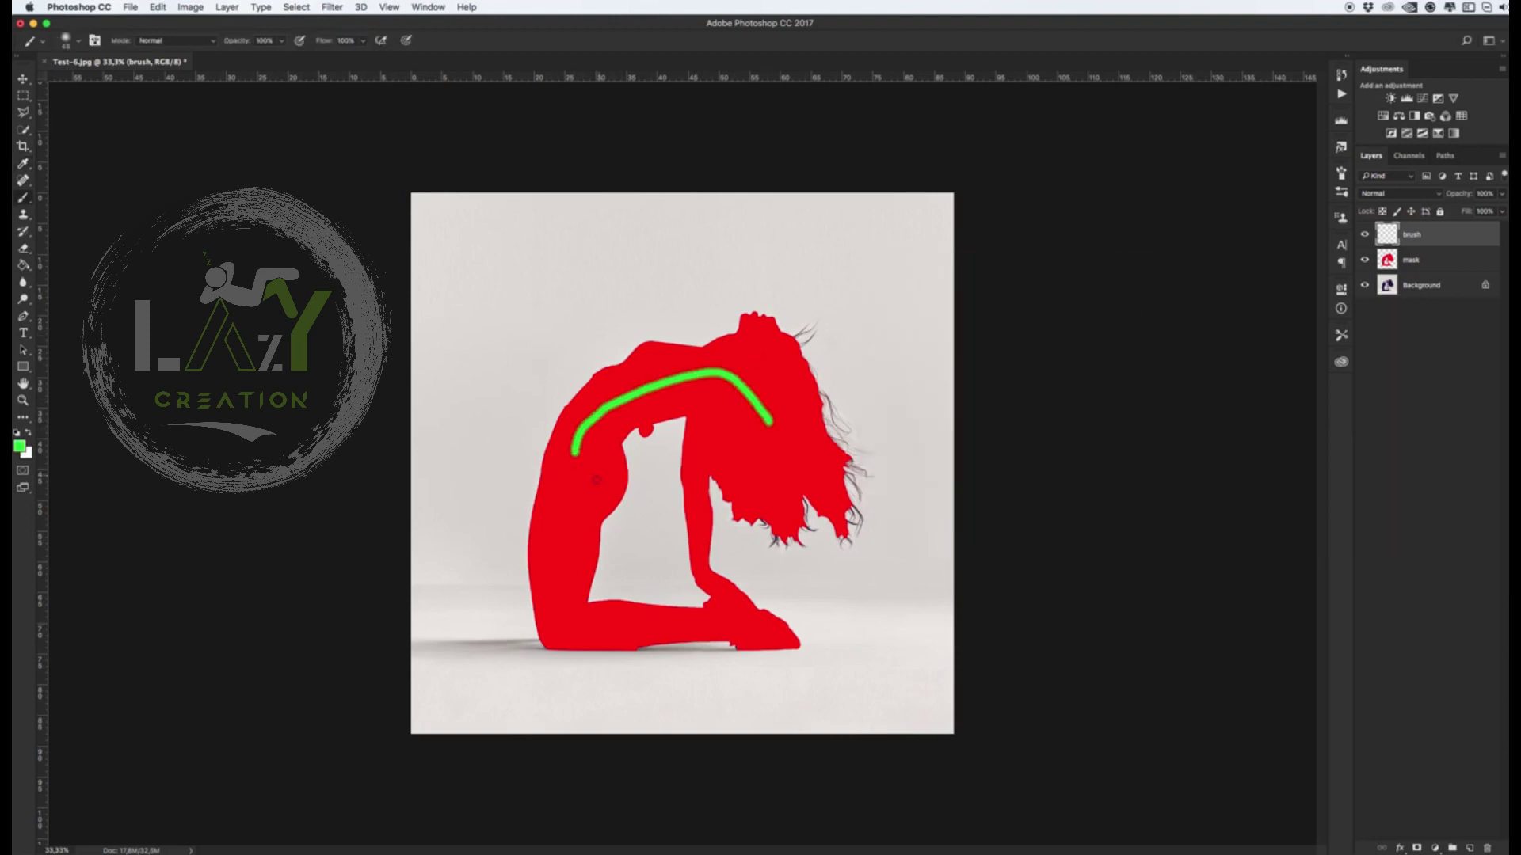
{"action": "mouse_move", "coordinate": [557, 565]}
{"action": "left_mouse_down"}
{"action": "mouse_move", "coordinate": [633, 626]}
{"action": "mouse_move", "coordinate": [724, 625]}
{"action": "left_mouse_up"}
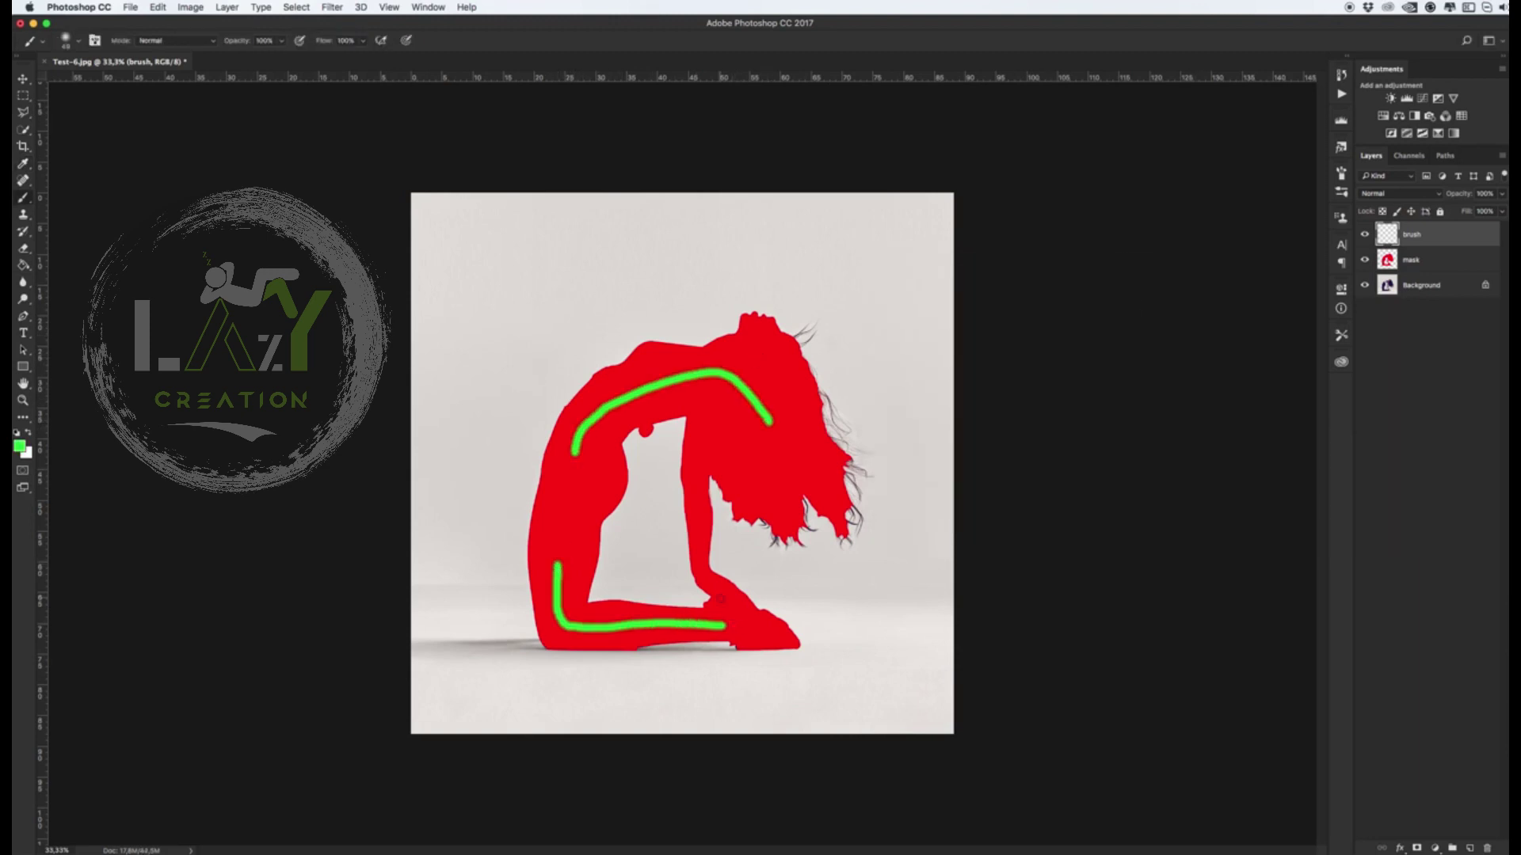
{"action": "left_click_drag", "start_coordinate": [772, 422], "coordinate": [787, 450]}
{"action": "key", "text": "alt+F9"}
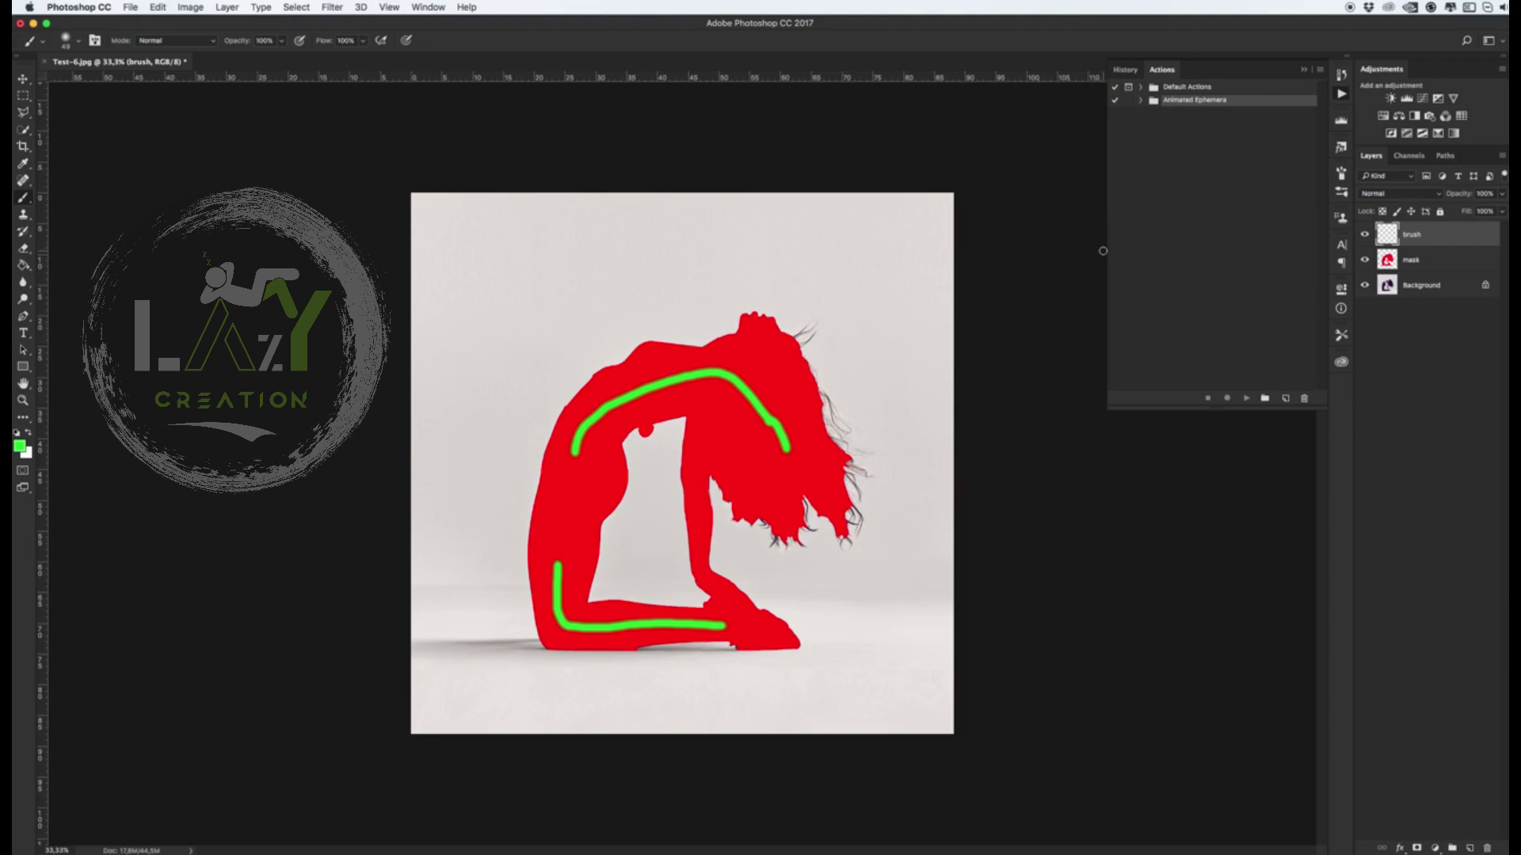
Expand the Animated Ephemera set and play its Animated Ephemera action
{"action": "left_click", "coordinate": [1131, 71]}
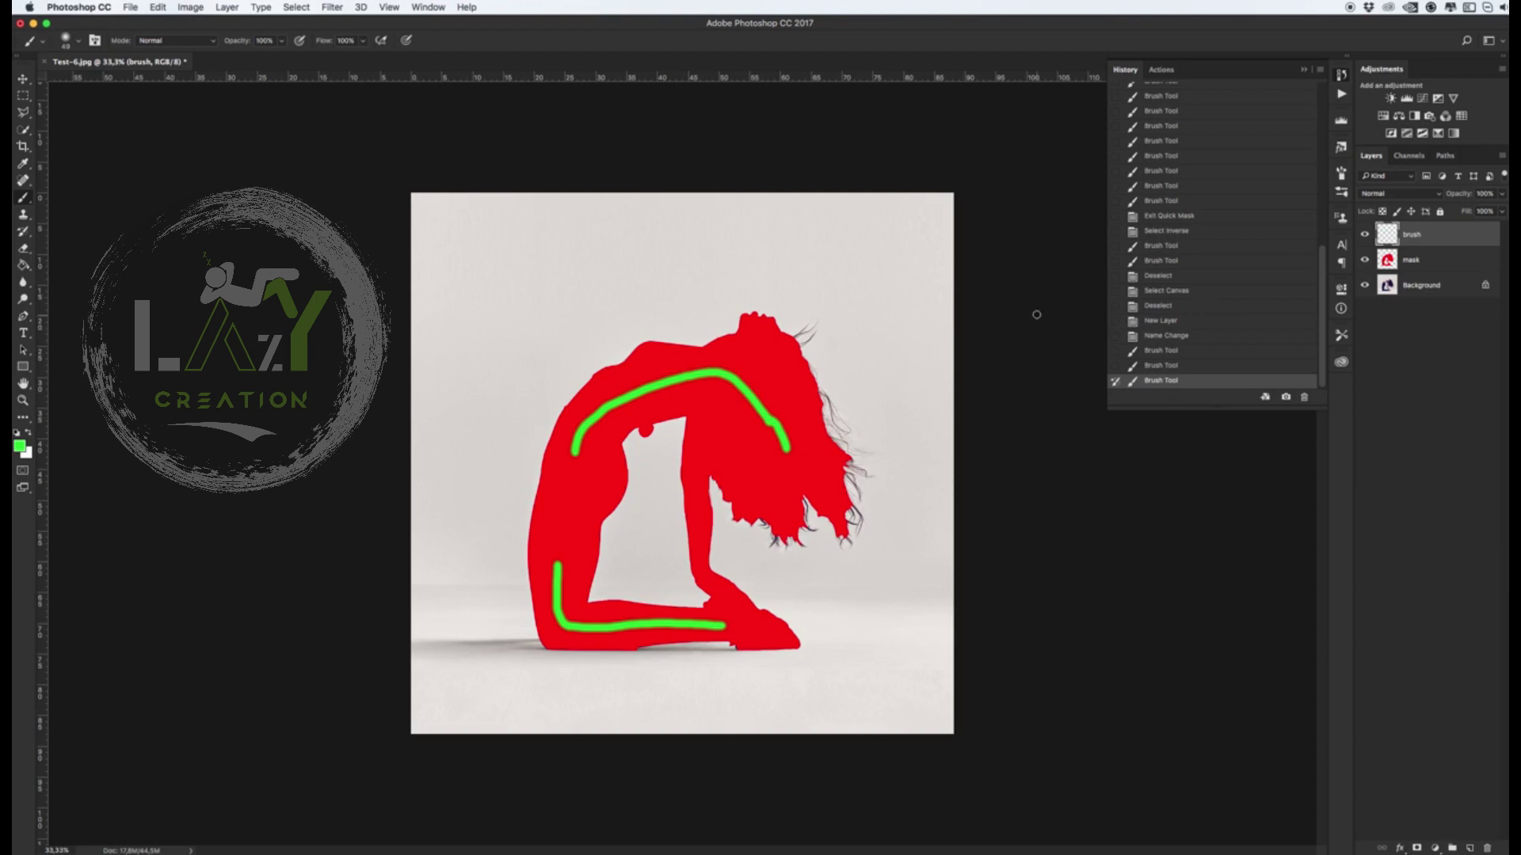
{"action": "left_click", "coordinate": [1341, 94]}
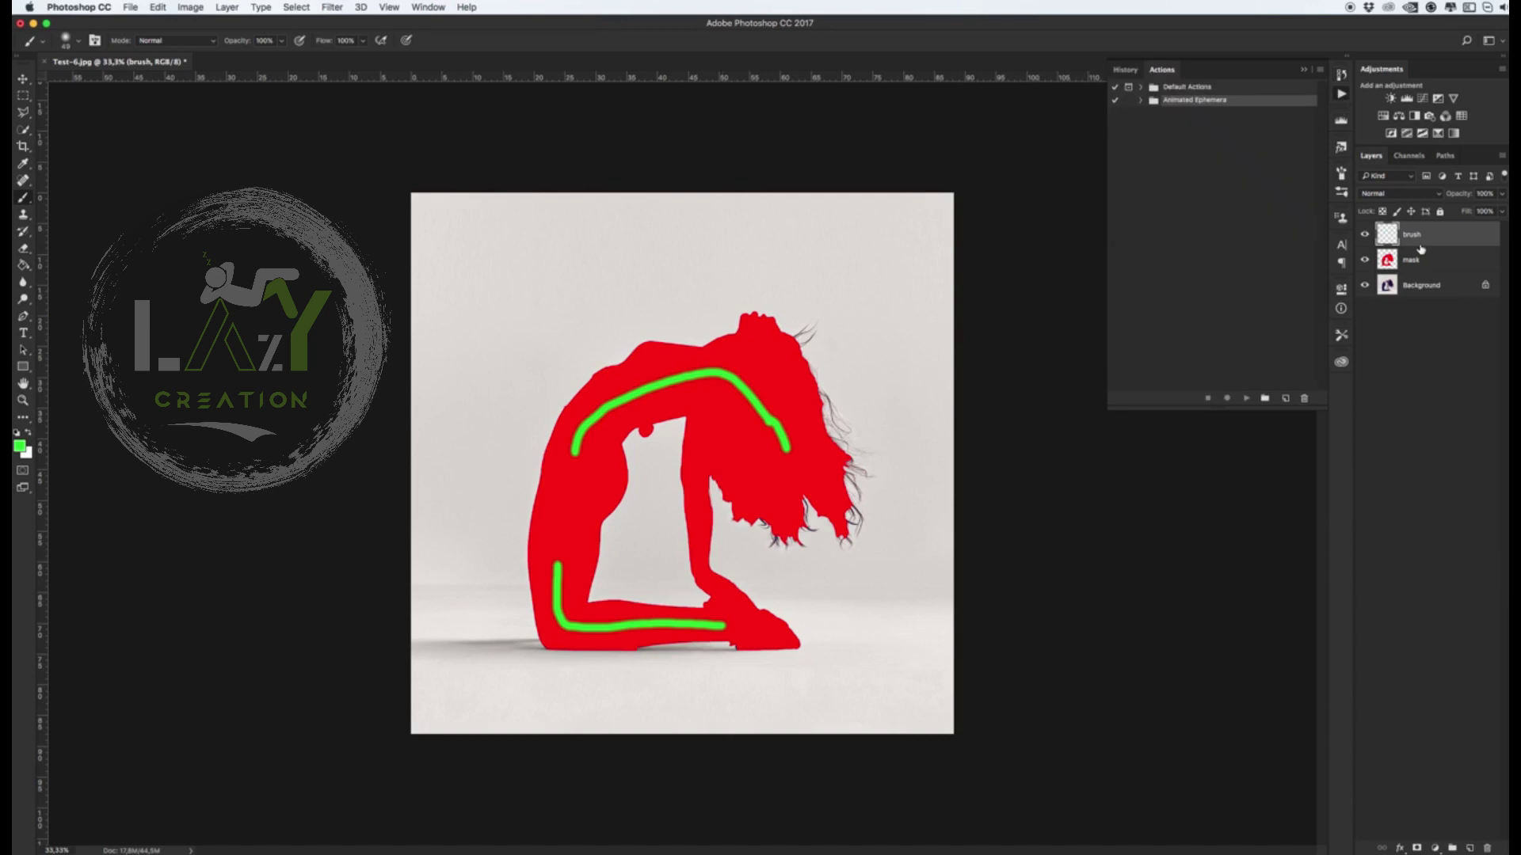
{"action": "left_click", "coordinate": [1141, 100]}
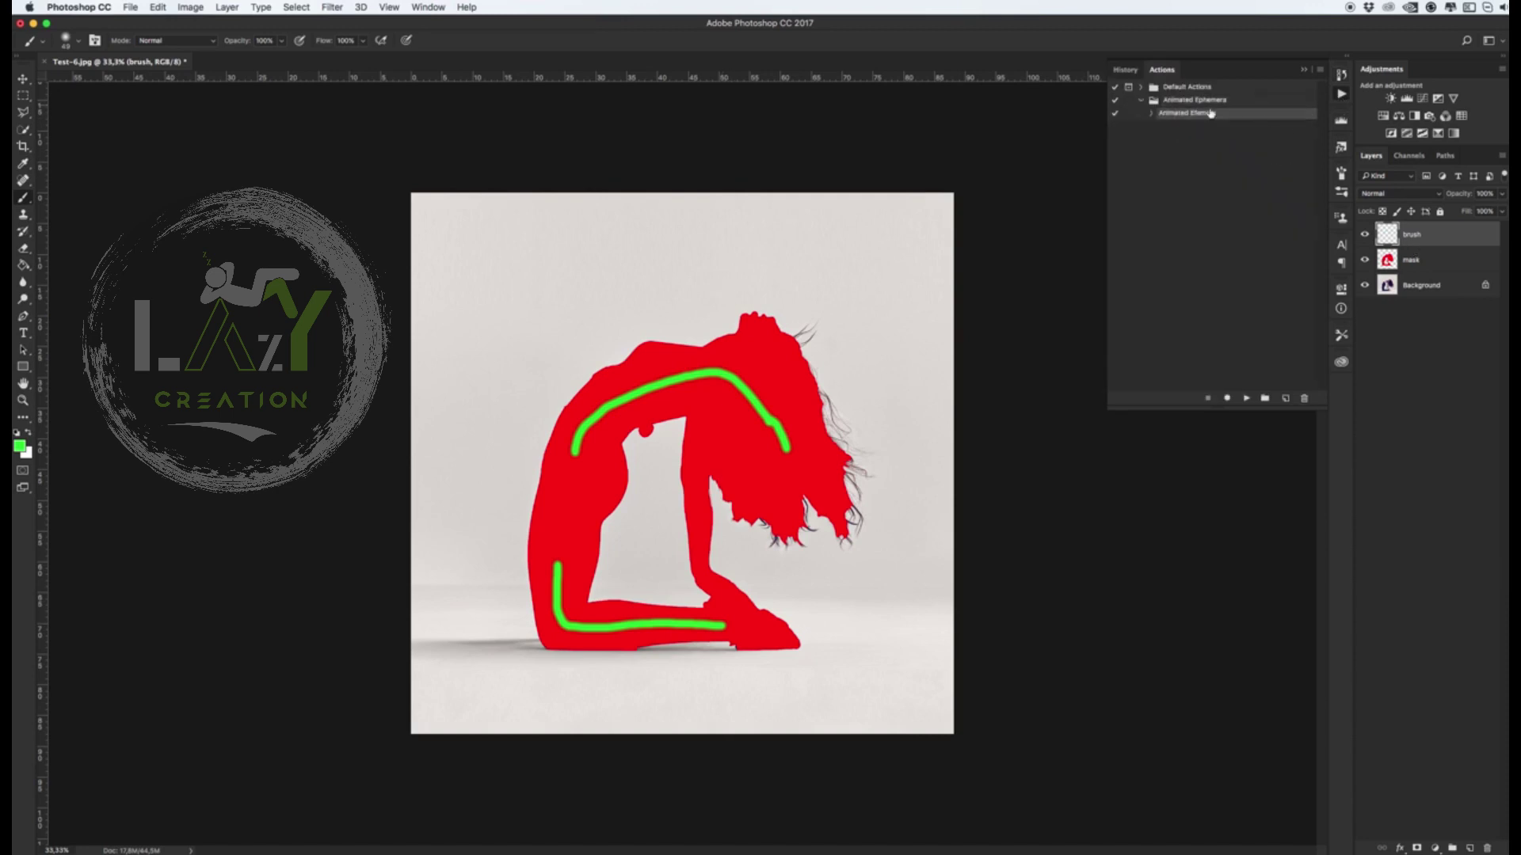
{"action": "left_click", "coordinate": [1247, 399]}
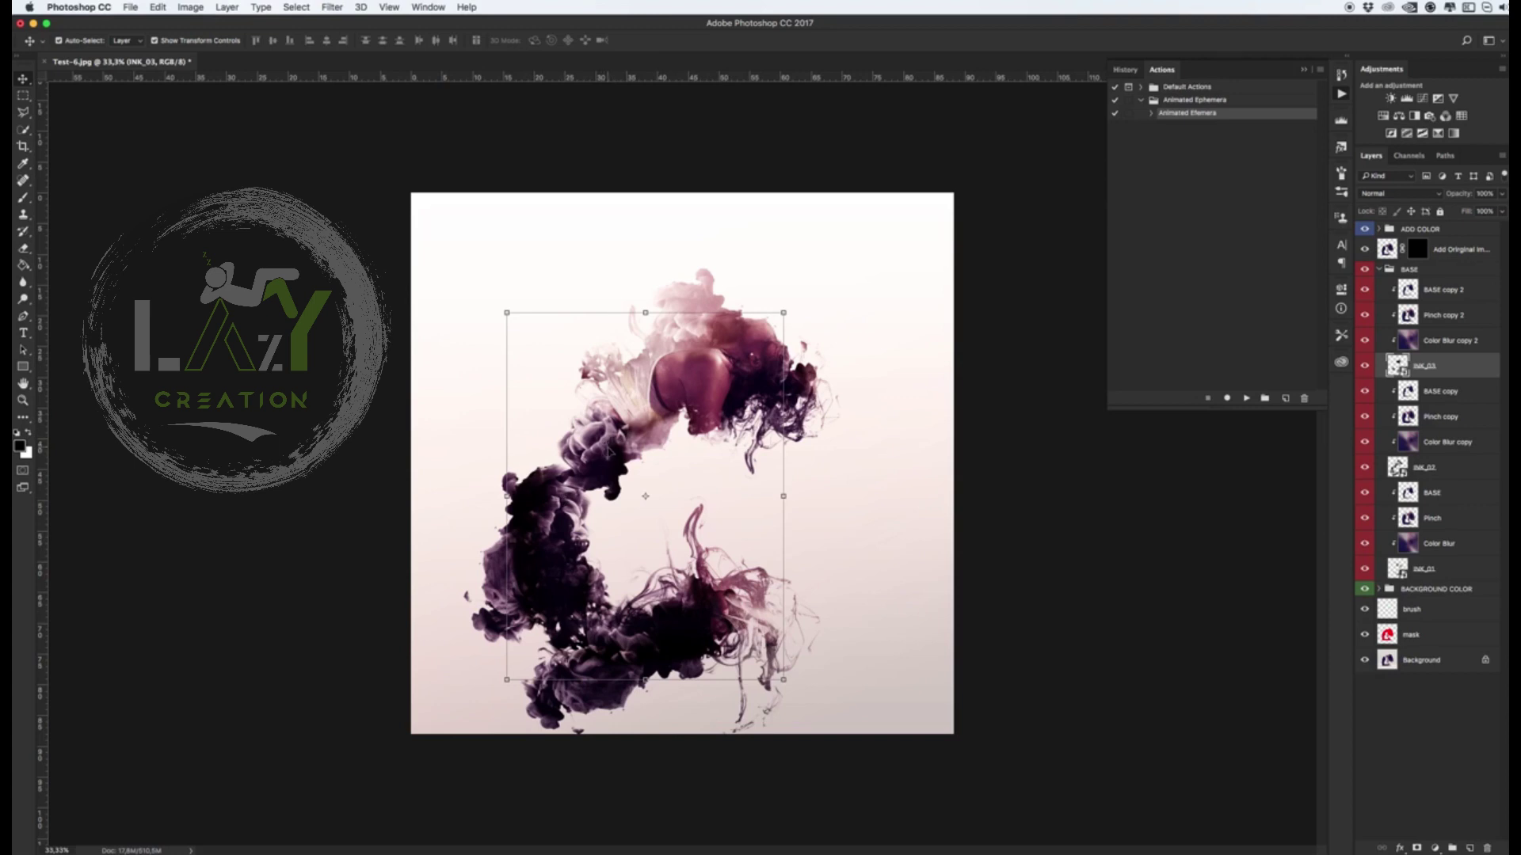
Revert History to the Brush Tool state and play Animated Ephemera again
{"action": "left_click", "coordinate": [1341, 74]}
{"action": "scroll", "coordinate": [1204, 182], "scroll_direction": "up", "scroll_amount": 10}
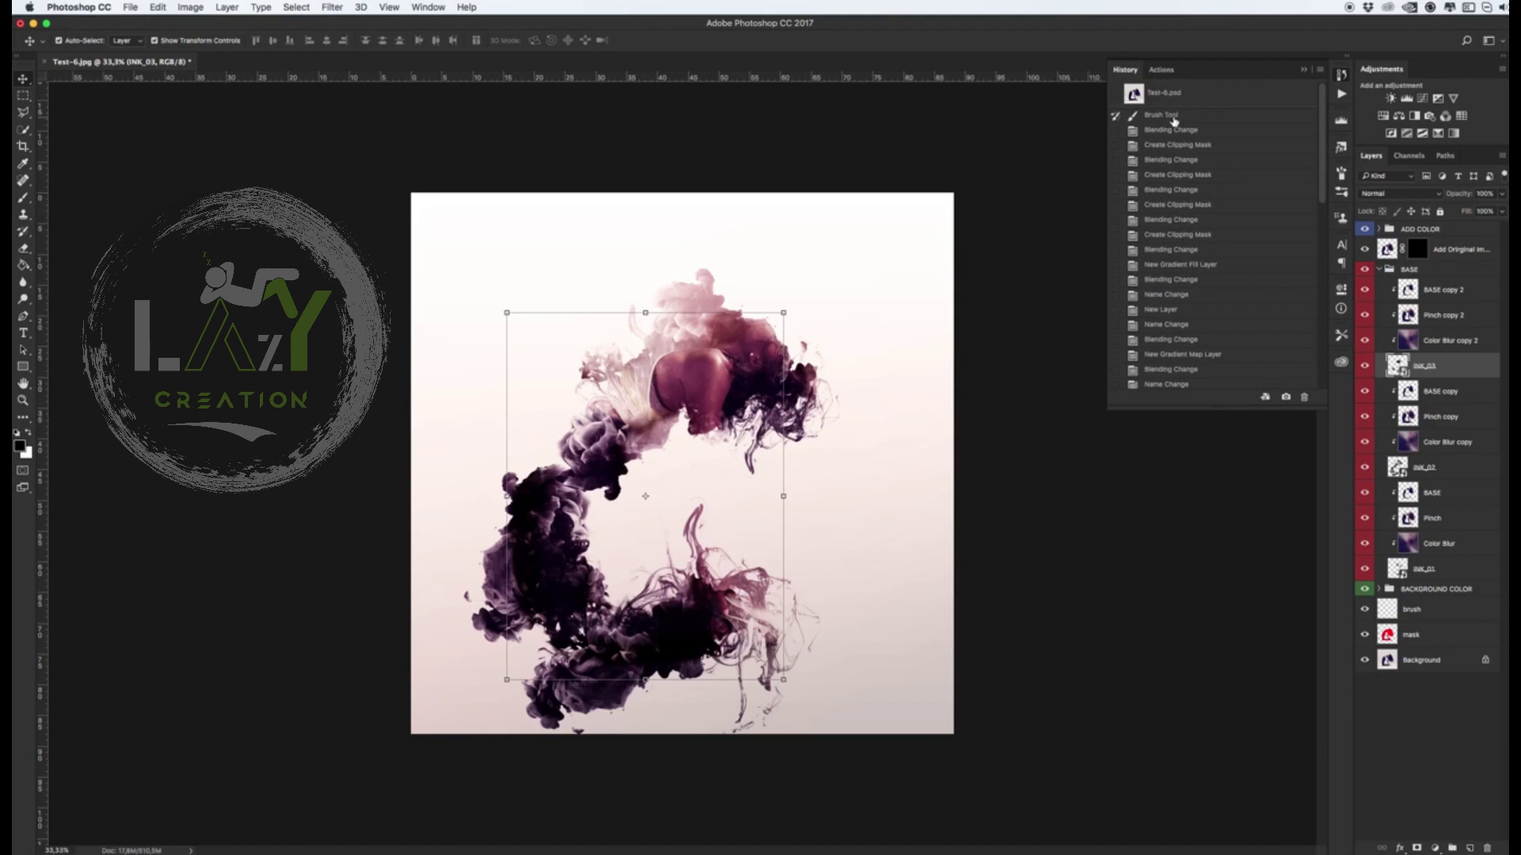
{"action": "left_click", "coordinate": [1169, 116]}
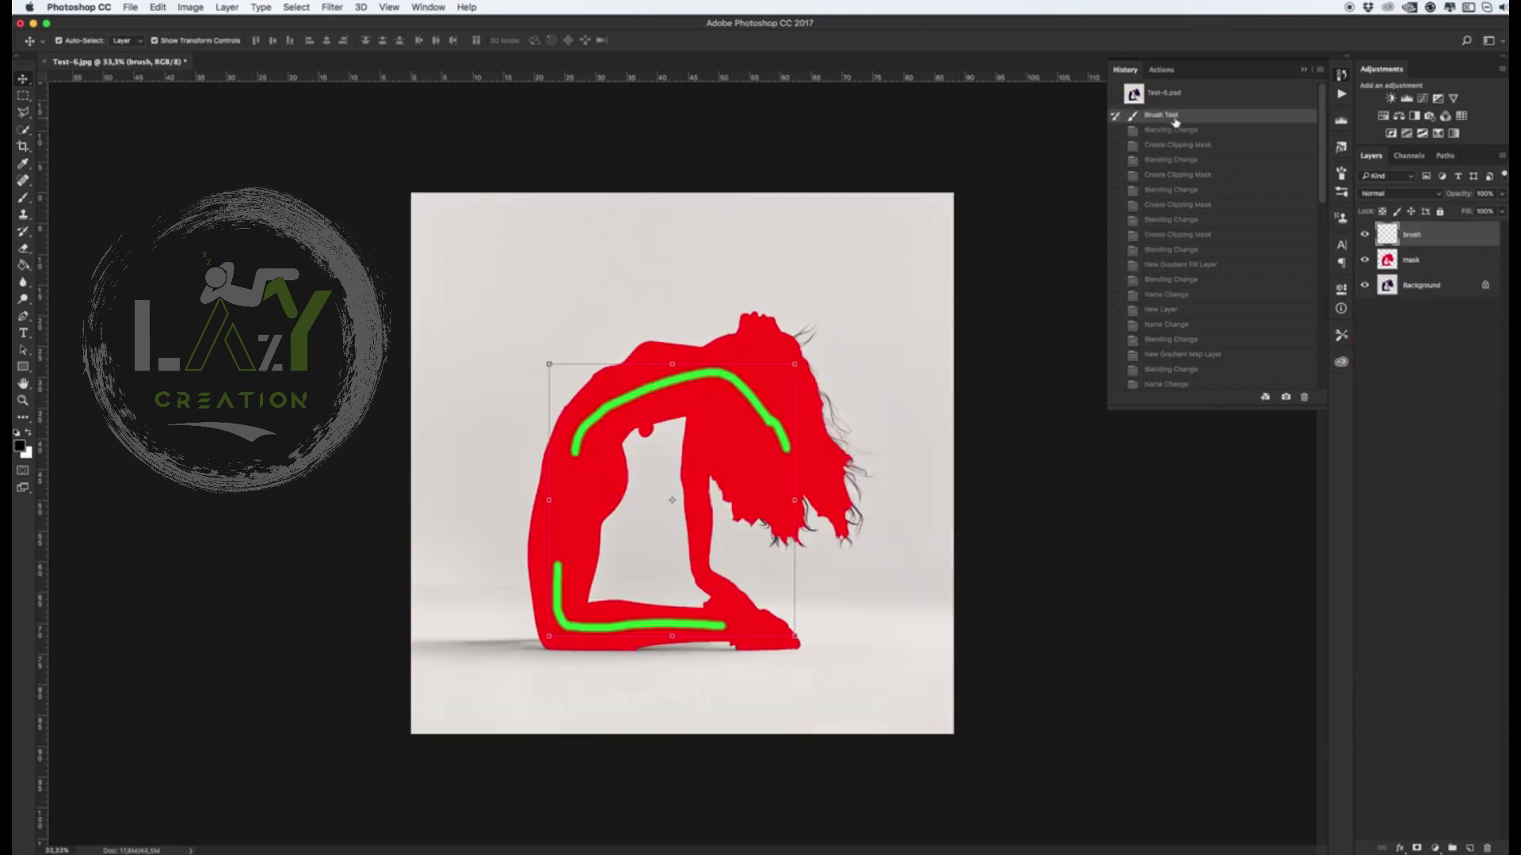
{"action": "left_click", "coordinate": [1341, 93]}
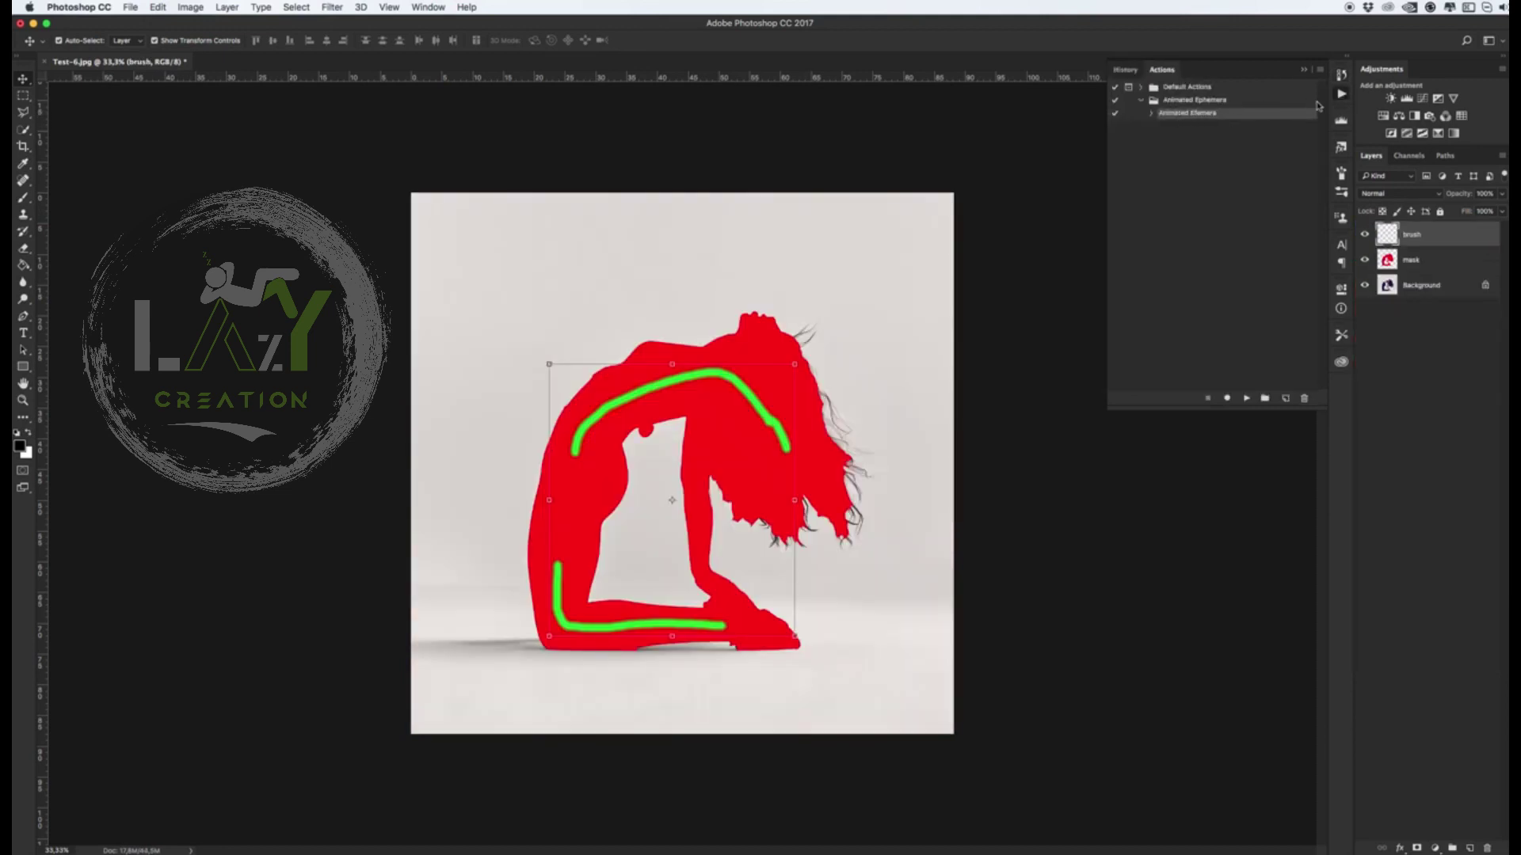
{"action": "left_click", "coordinate": [1246, 399]}
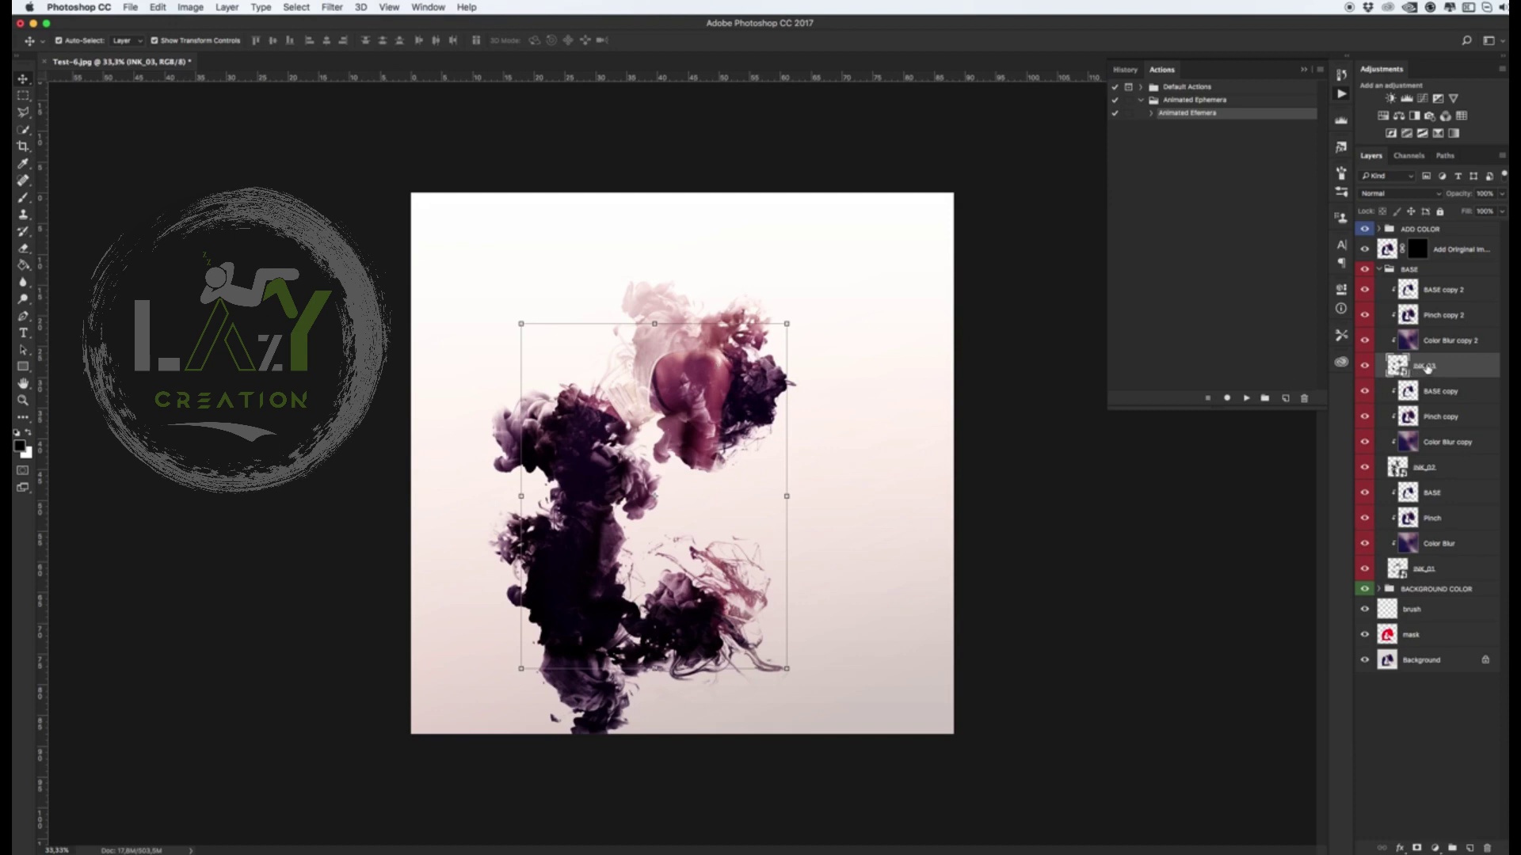
Cancel the trial rotation of the ink smoke and show the Timeline panel
{"action": "left_click_drag", "start_coordinate": [800, 313], "coordinate": [808, 237]}
{"action": "left_click_drag", "start_coordinate": [719, 358], "coordinate": [765, 358]}
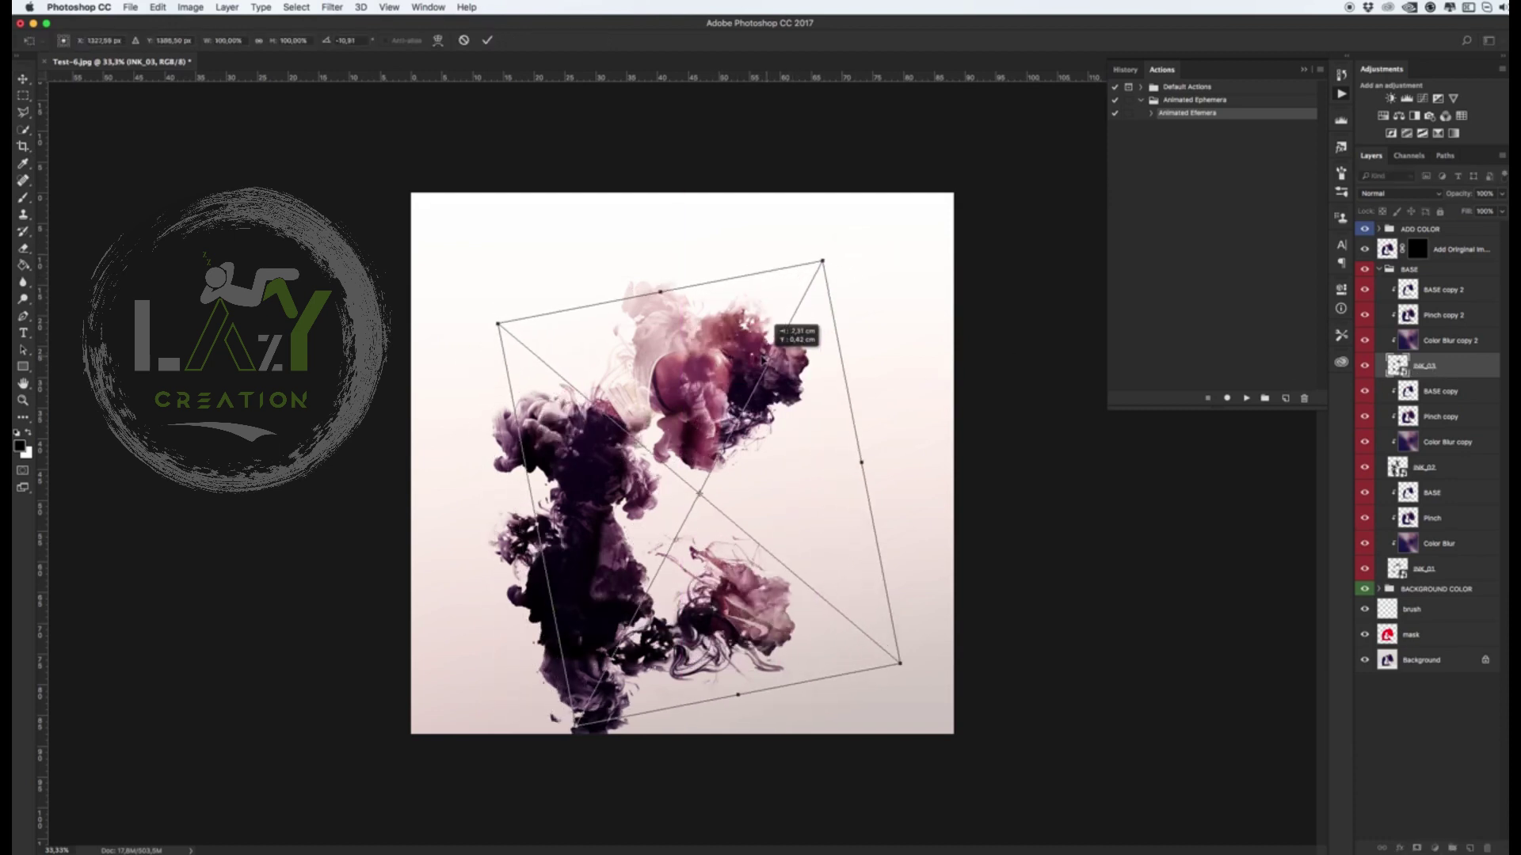
{"action": "key", "text": "Escape"}
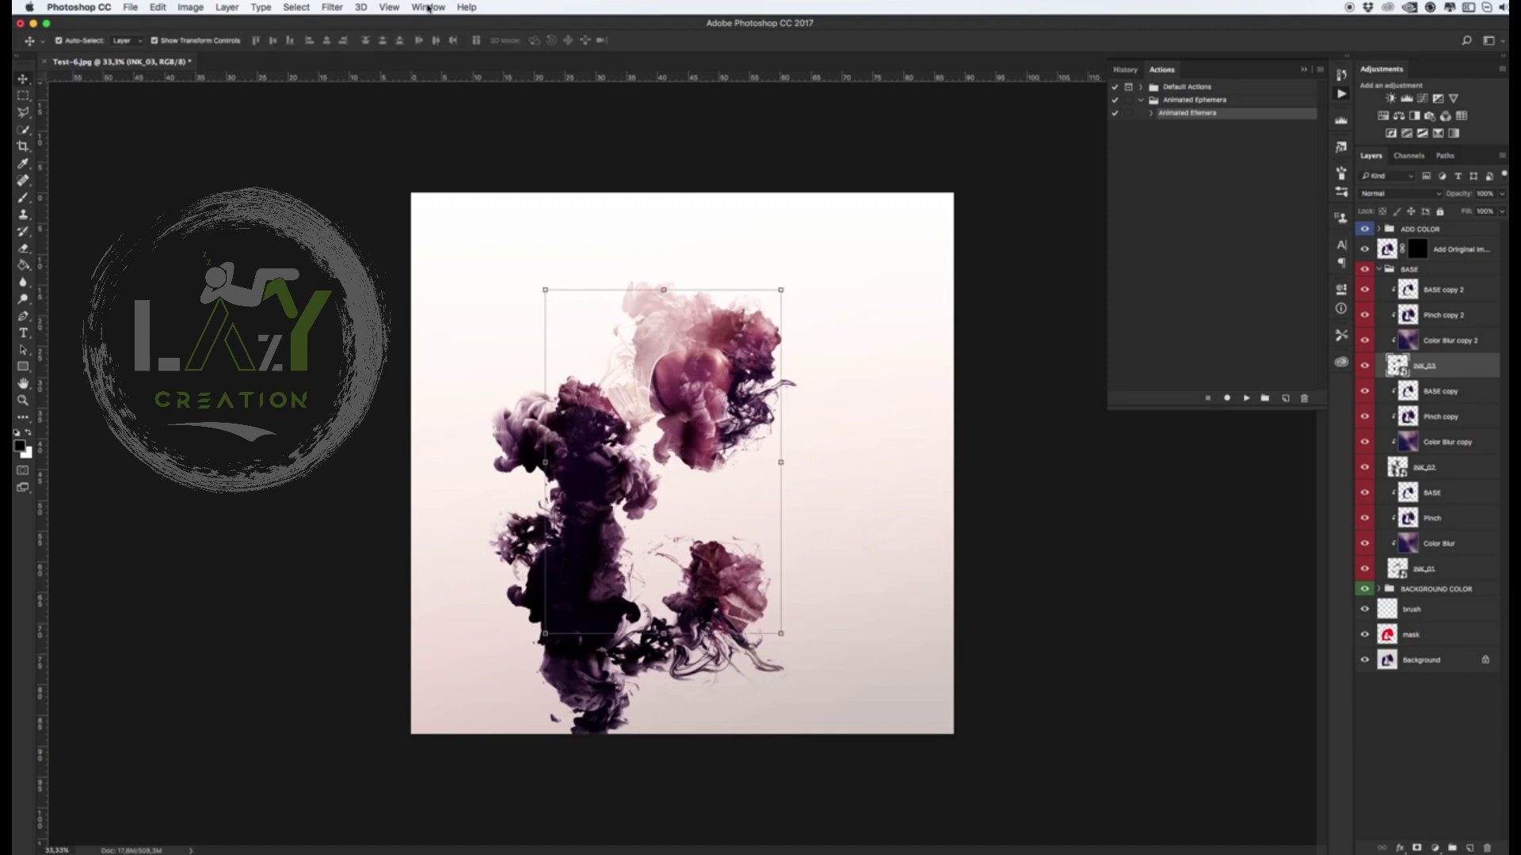
{"action": "left_click", "coordinate": [427, 8]}
{"action": "left_click", "coordinate": [475, 426]}
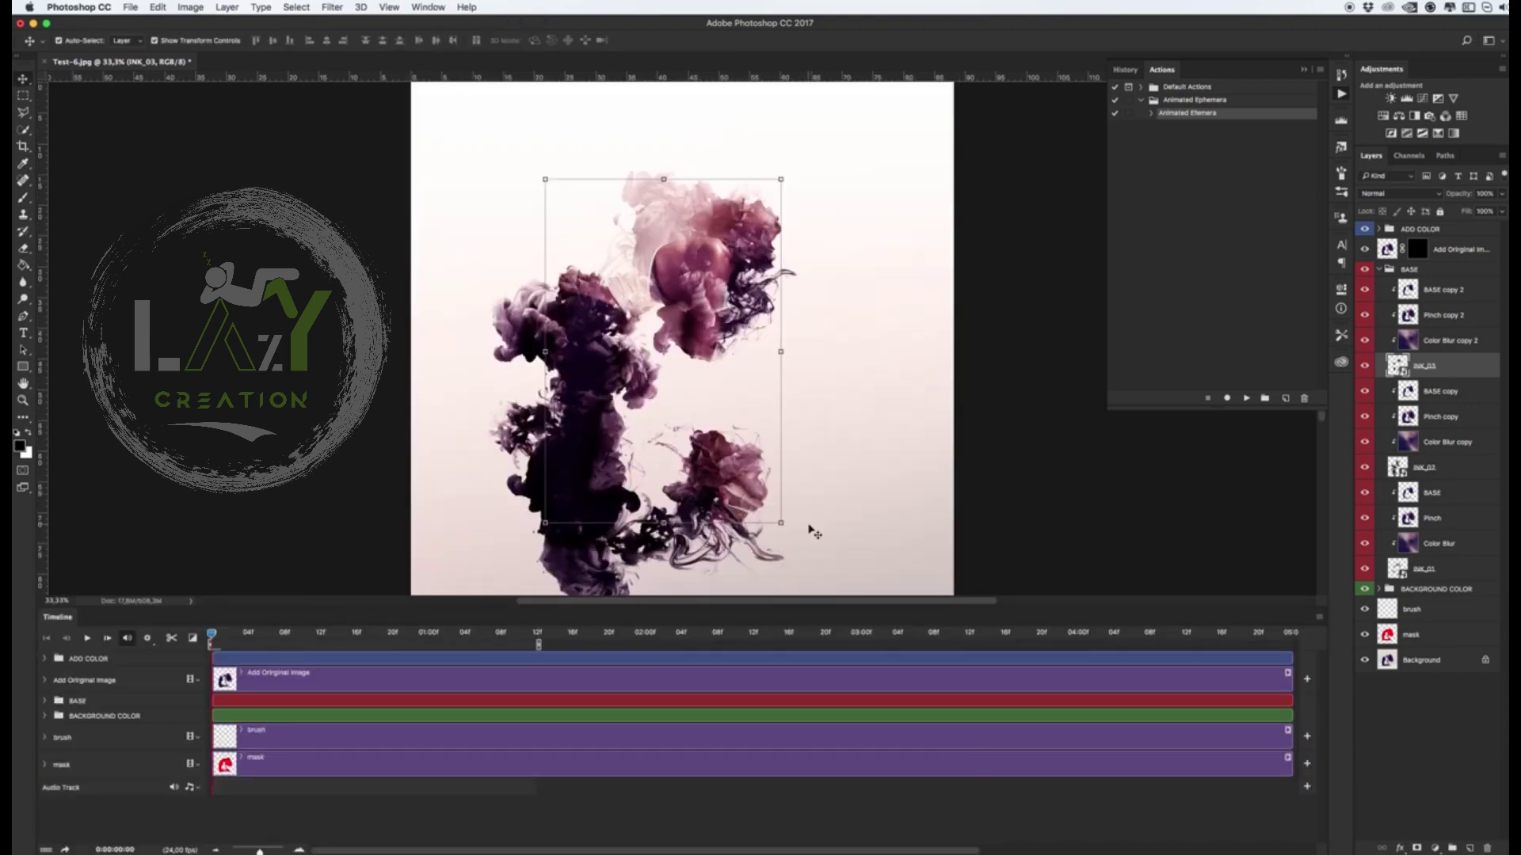
Enlarge, rotate, move and distort the ink_02 smoke layer
{"action": "left_click", "coordinate": [1423, 467]}
{"action": "key", "text": "ctrl+t"}
{"action": "mouse_move", "coordinate": [780, 153]}
{"action": "left_mouse_down"}
{"action": "mouse_move", "coordinate": [734, 194]}
{"action": "mouse_move", "coordinate": [802, 95]}
{"action": "left_mouse_up"}
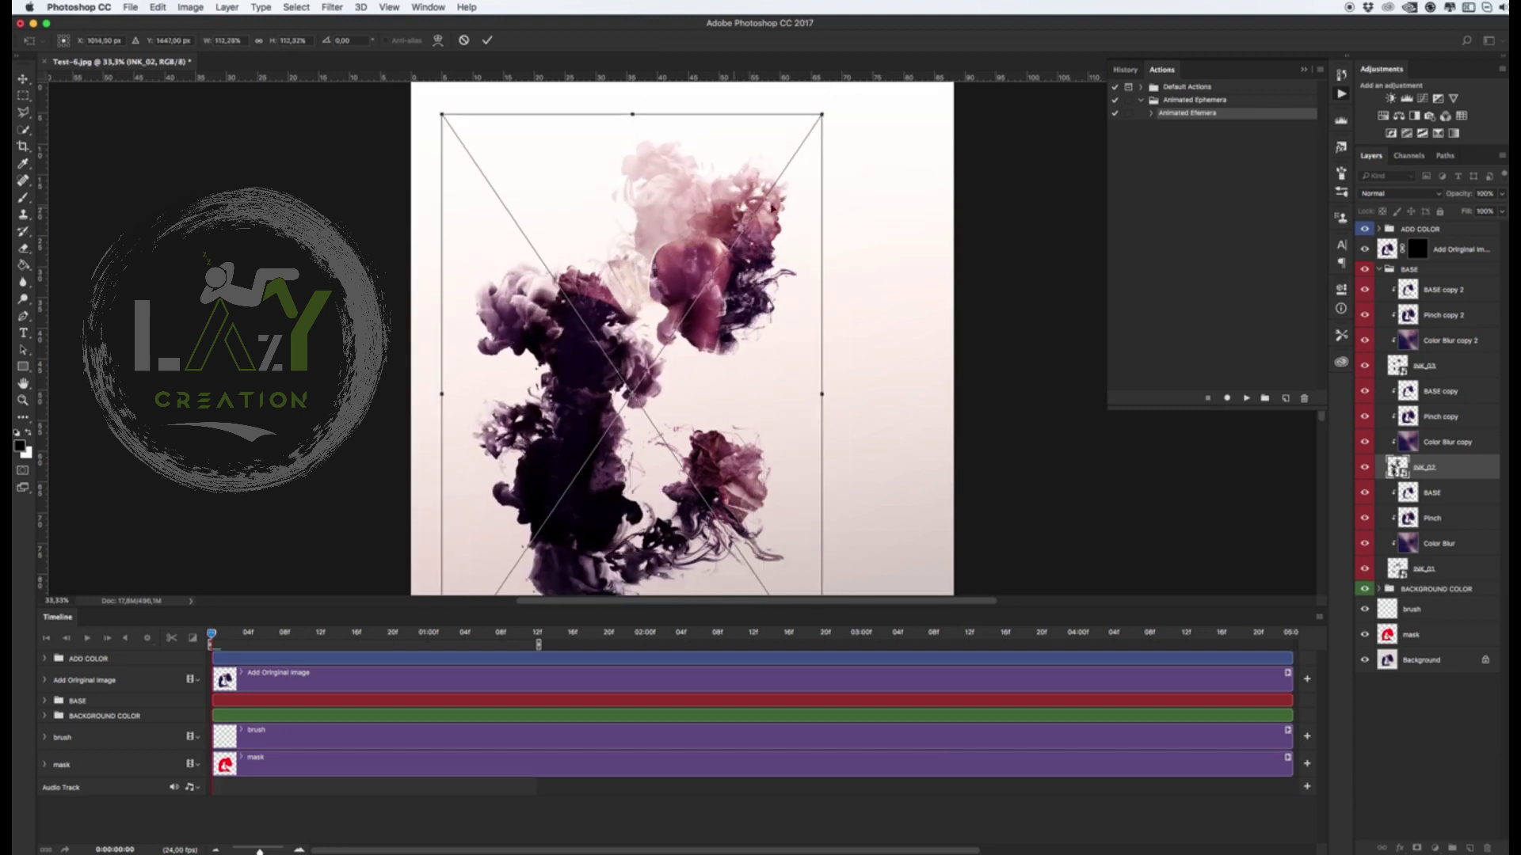
{"action": "left_click_drag", "start_coordinate": [910, 129], "coordinate": [895, 111]}
{"action": "mouse_move", "coordinate": [863, 167]}
{"action": "left_mouse_down"}
{"action": "mouse_move", "coordinate": [832, 221]}
{"action": "mouse_move", "coordinate": [689, 246]}
{"action": "left_mouse_up"}
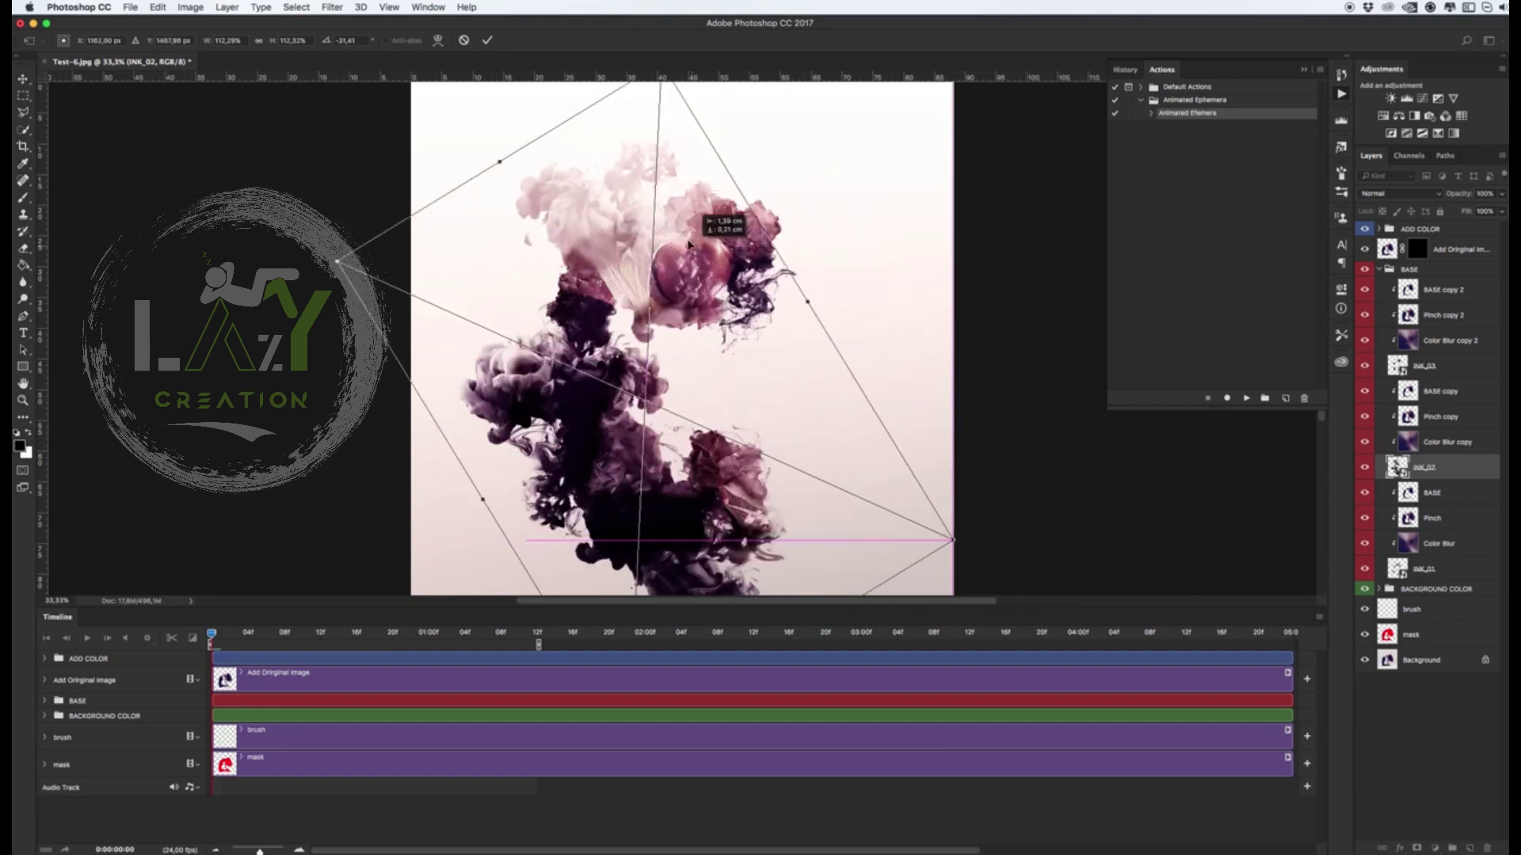
{"action": "left_click_drag", "start_coordinate": [689, 244], "coordinate": [725, 266]}
{"action": "key", "text": "Escape"}
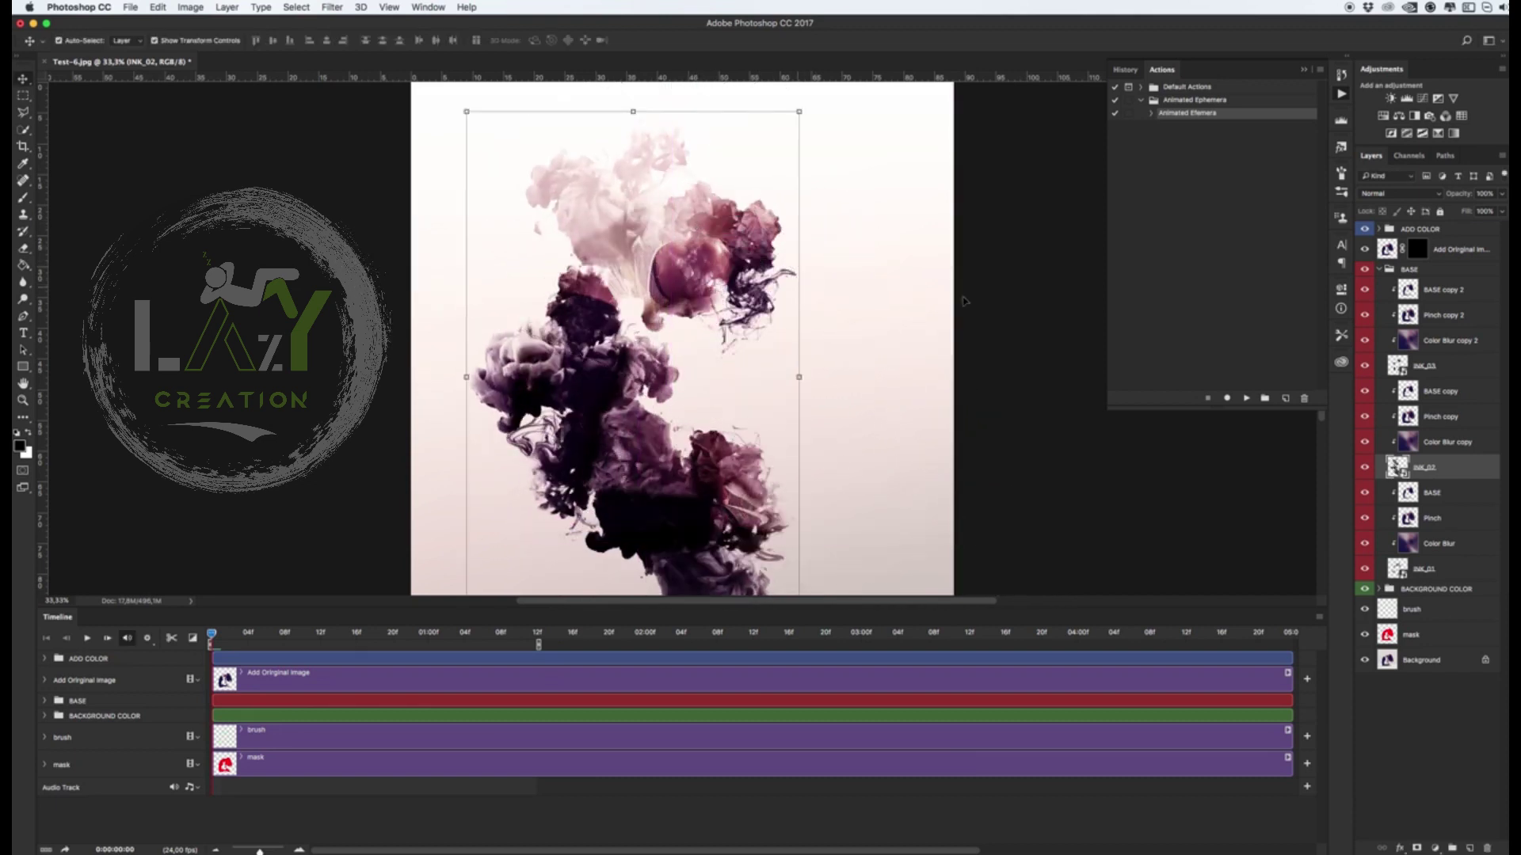
Rotate the ink_01 smoke layer about 5.7° clockwise
{"action": "left_click", "coordinate": [1417, 569]}
{"action": "key", "text": "ctrl+t"}
{"action": "left_click_drag", "start_coordinate": [824, 176], "coordinate": [840, 190]}
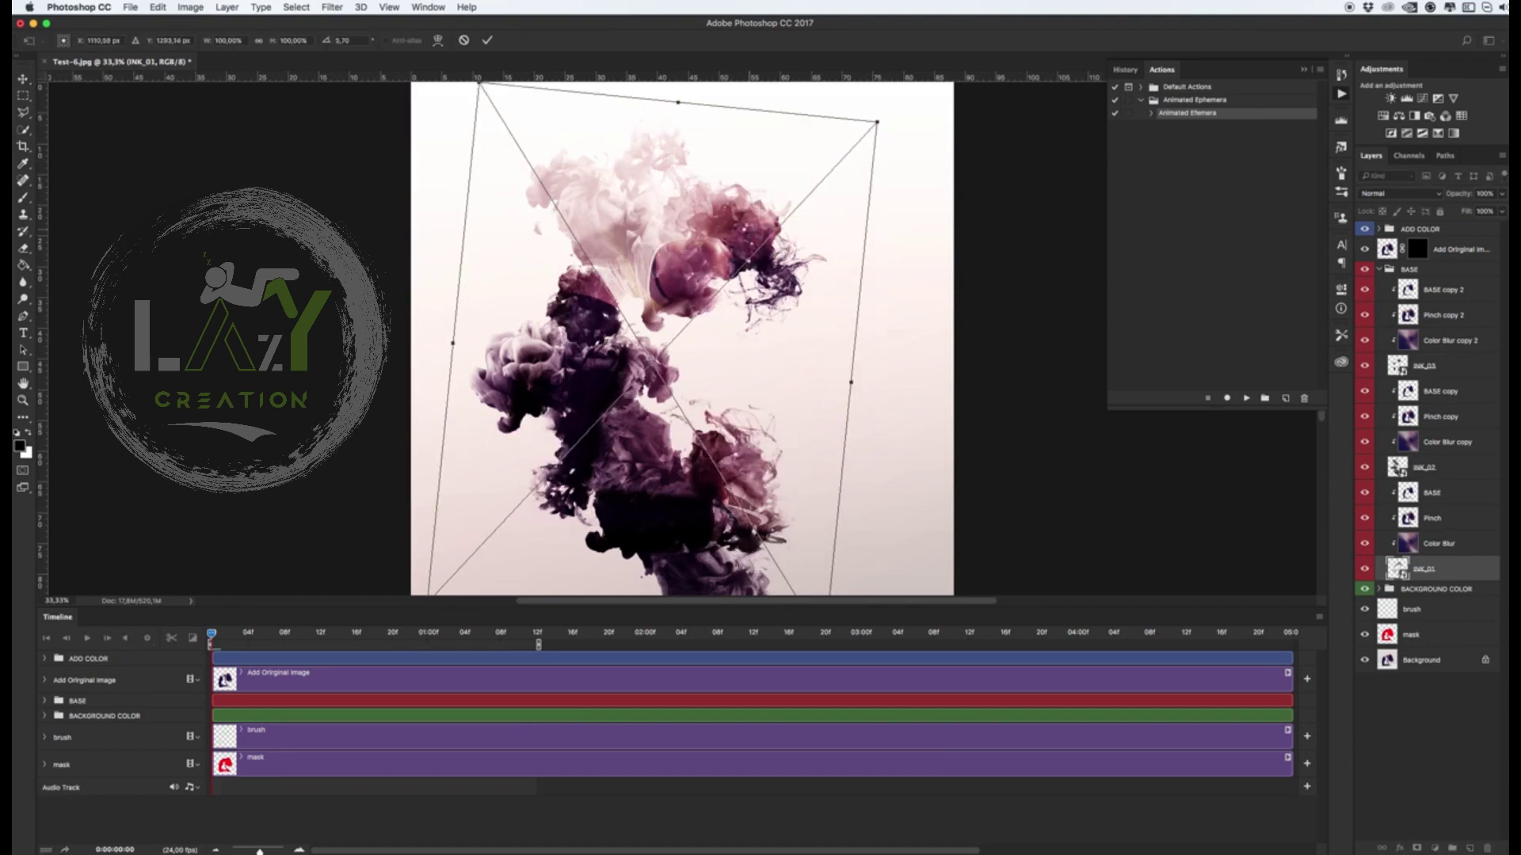
{"action": "key", "text": "Return"}
{"action": "left_click", "coordinate": [764, 247]}
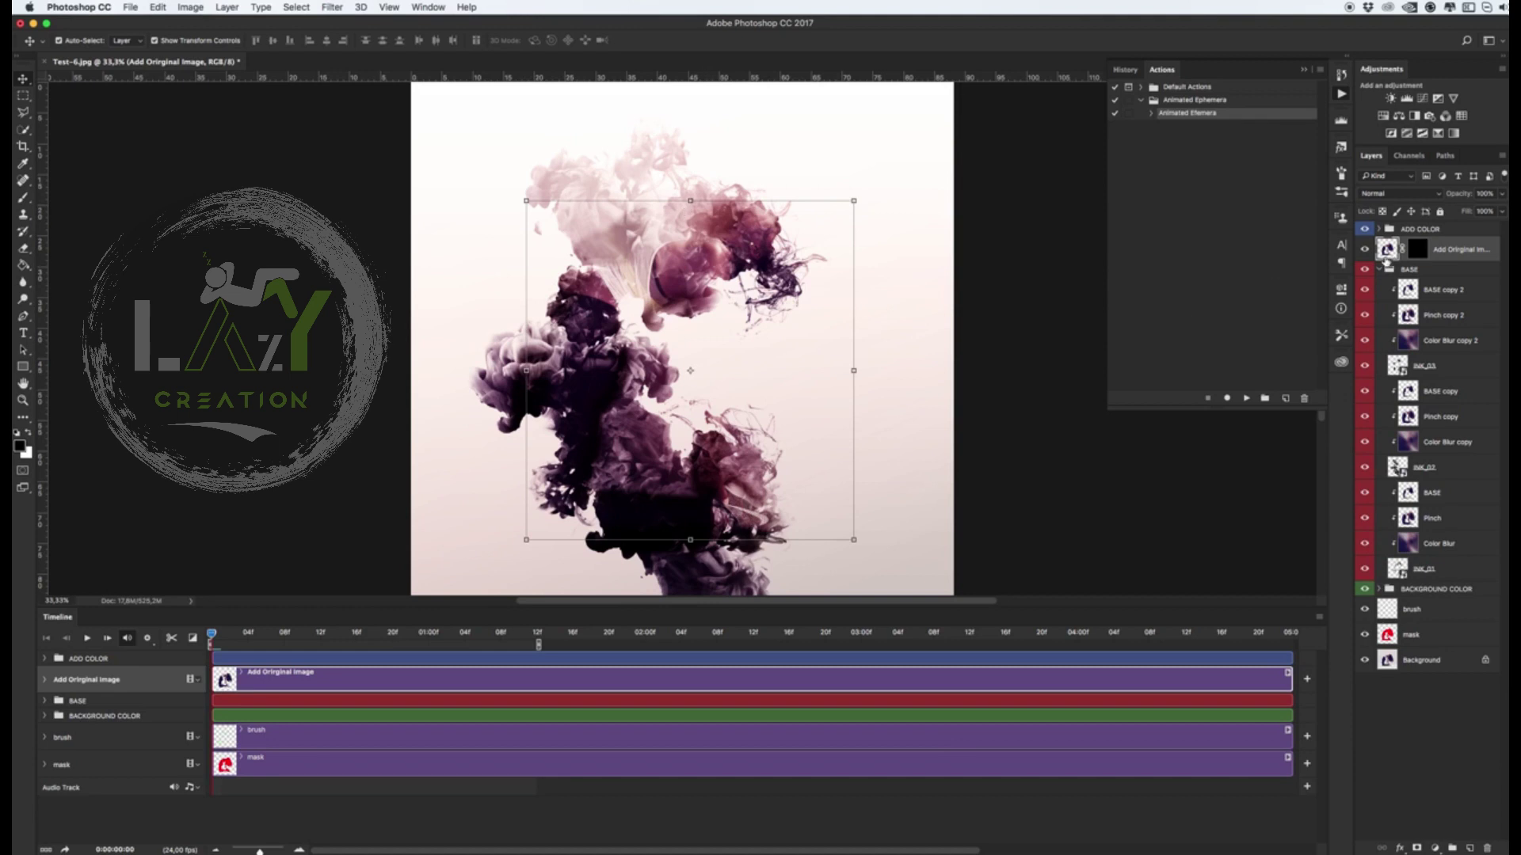
Paint white on the Add Original Image layer mask to reveal photo patches through the smoke
{"action": "left_click", "coordinate": [1418, 250]}
{"action": "key", "text": "b"}
{"action": "key", "text": "x"}
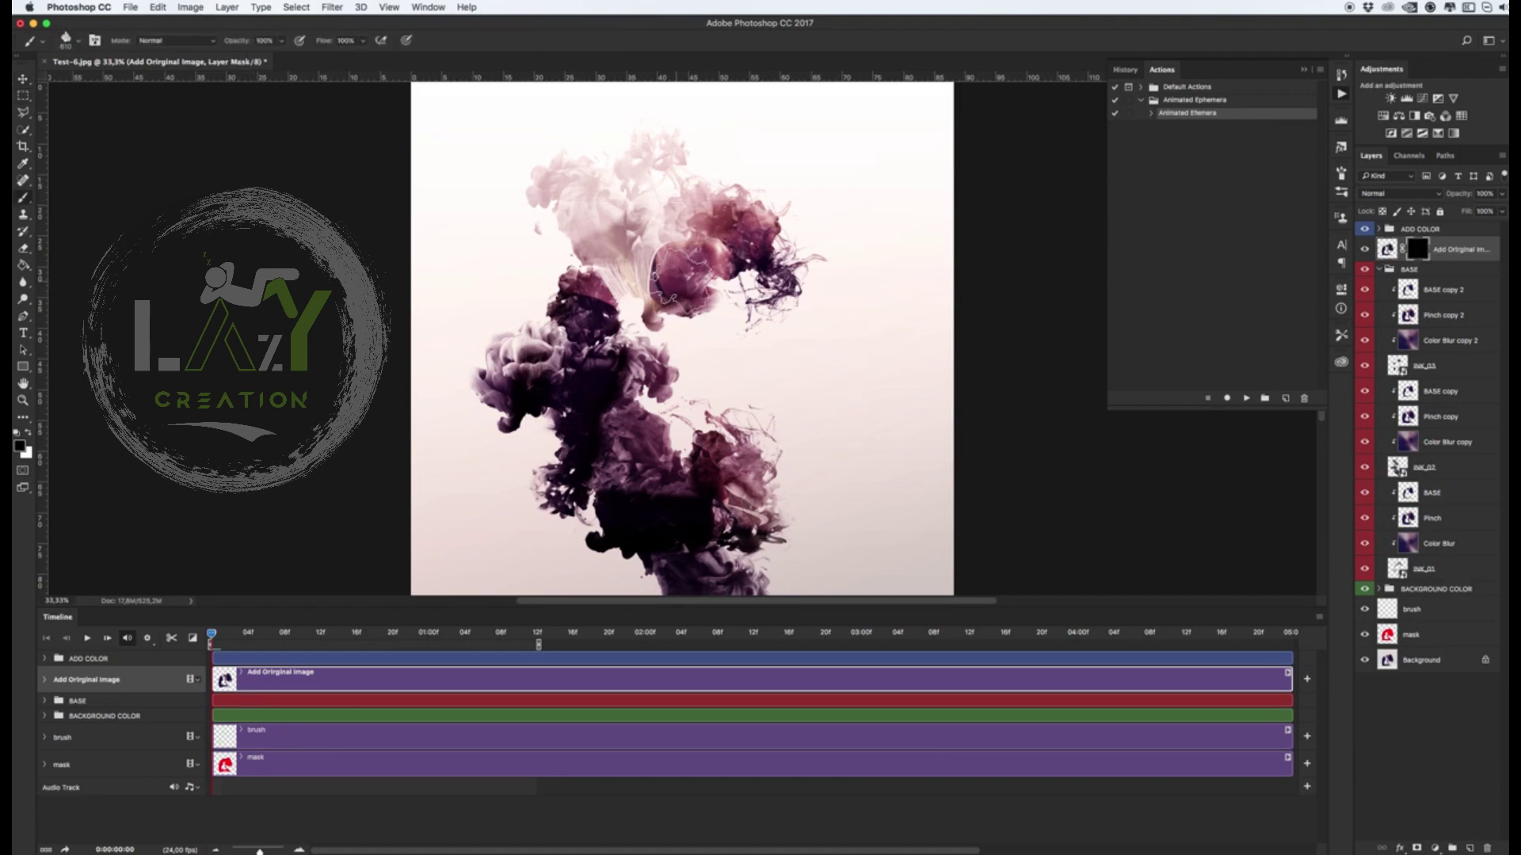
{"action": "left_click_drag", "start_coordinate": [708, 254], "coordinate": [792, 301]}
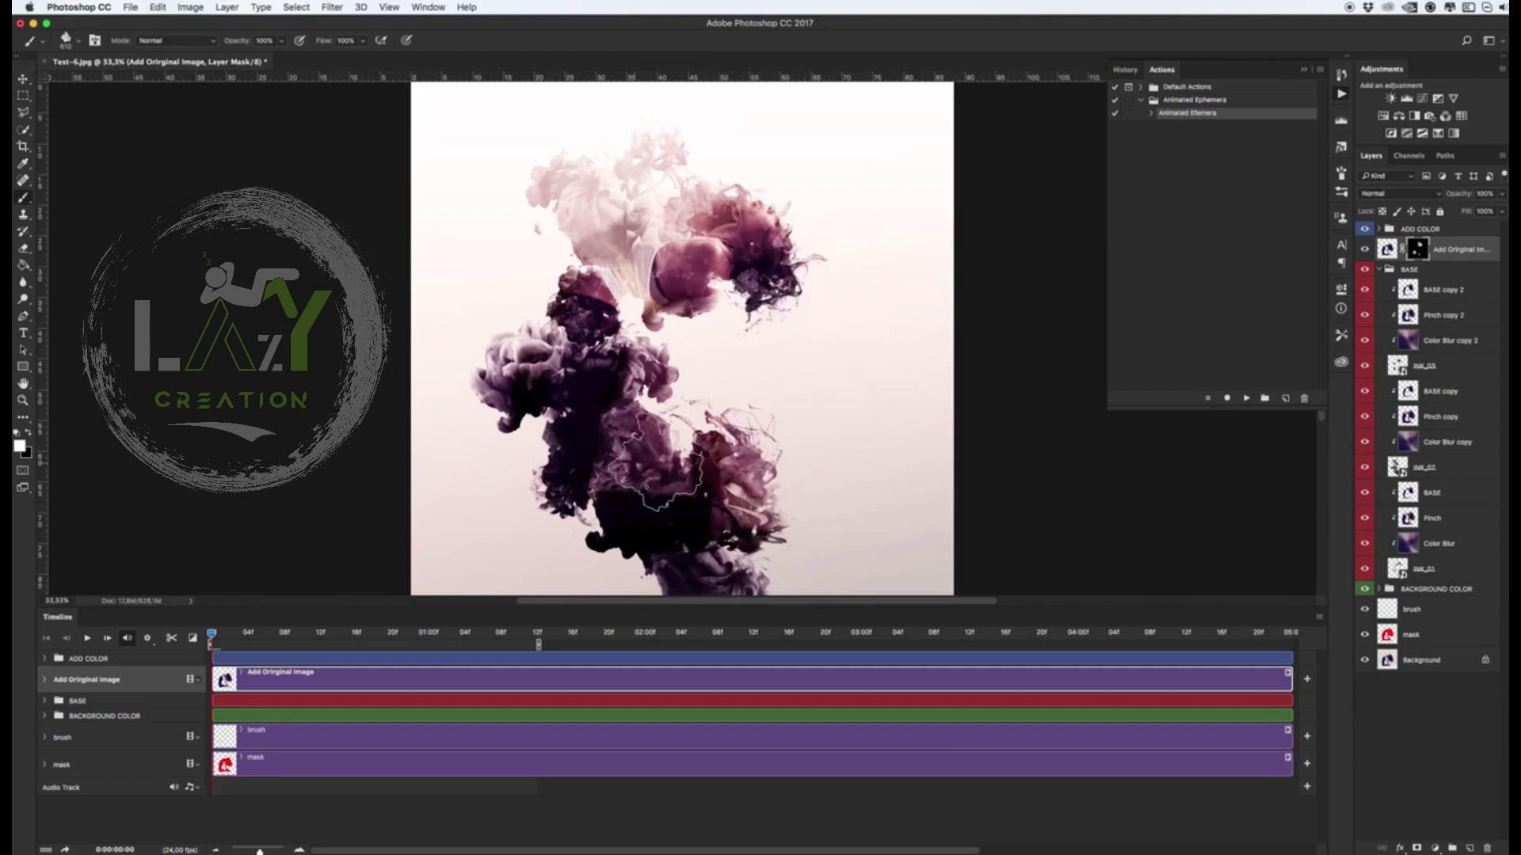
Collapse BASE, expand BACKGROUND COLOR, and widen the layer list to show full names
{"action": "key", "text": "v"}
{"action": "left_click", "coordinate": [1380, 269]}
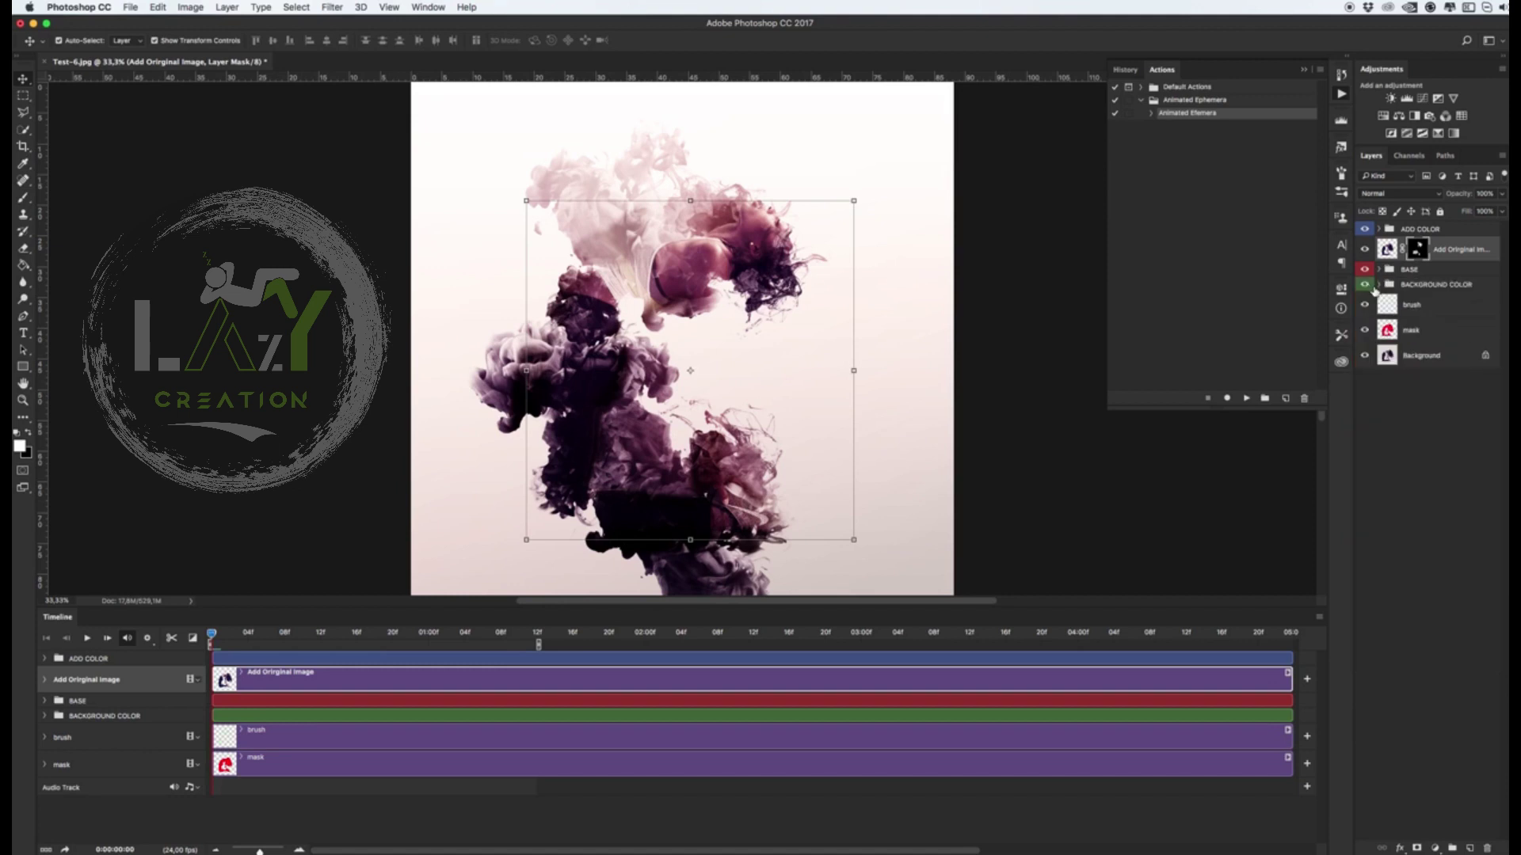
{"action": "left_click", "coordinate": [1379, 284]}
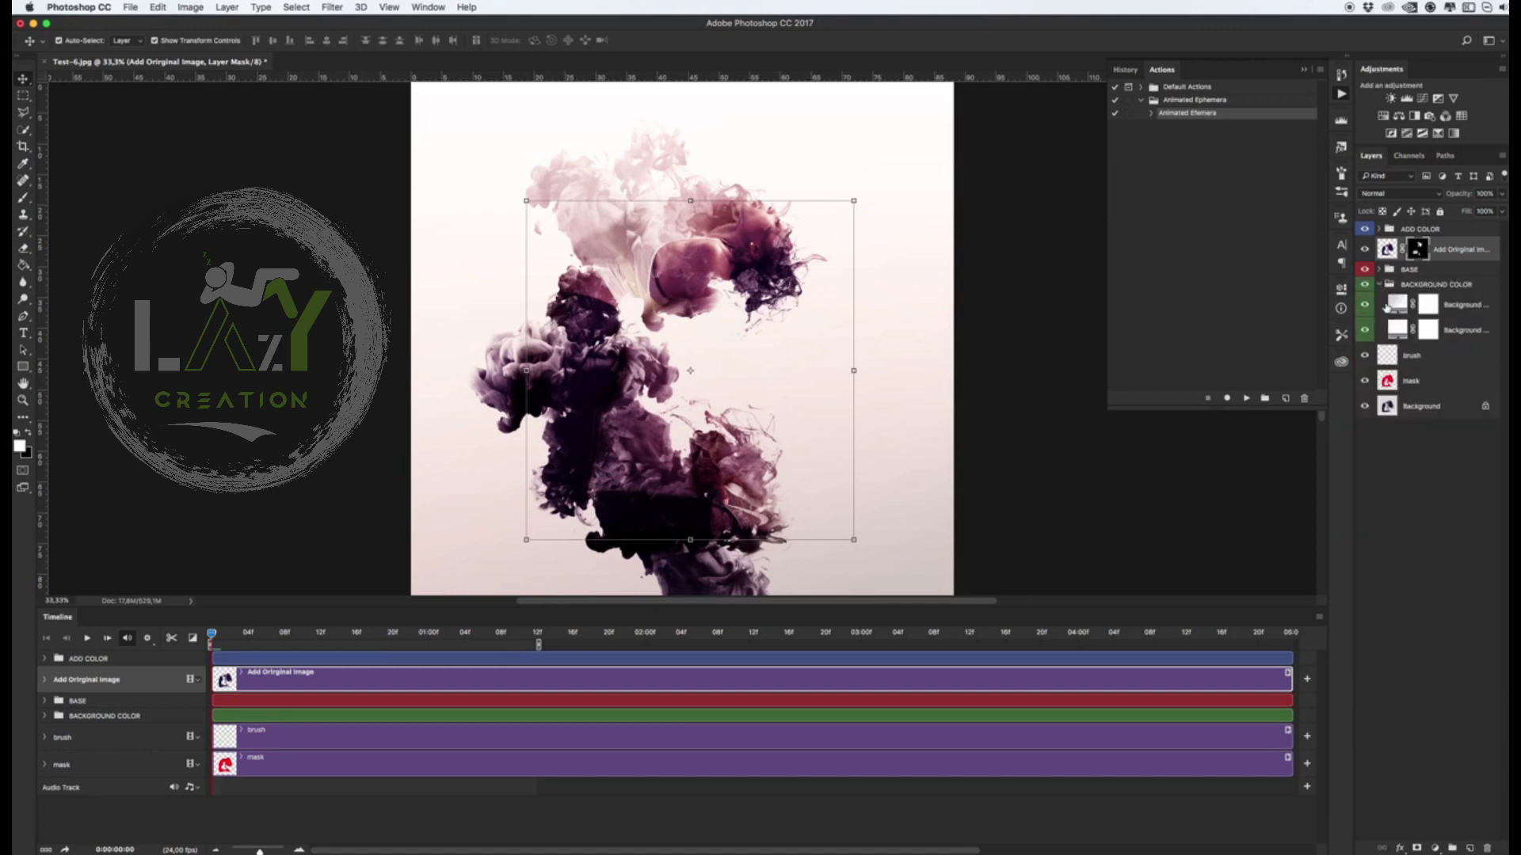
{"action": "left_click", "coordinate": [1463, 305]}
{"action": "left_click_drag", "start_coordinate": [1353, 342], "coordinate": [1284, 342]}
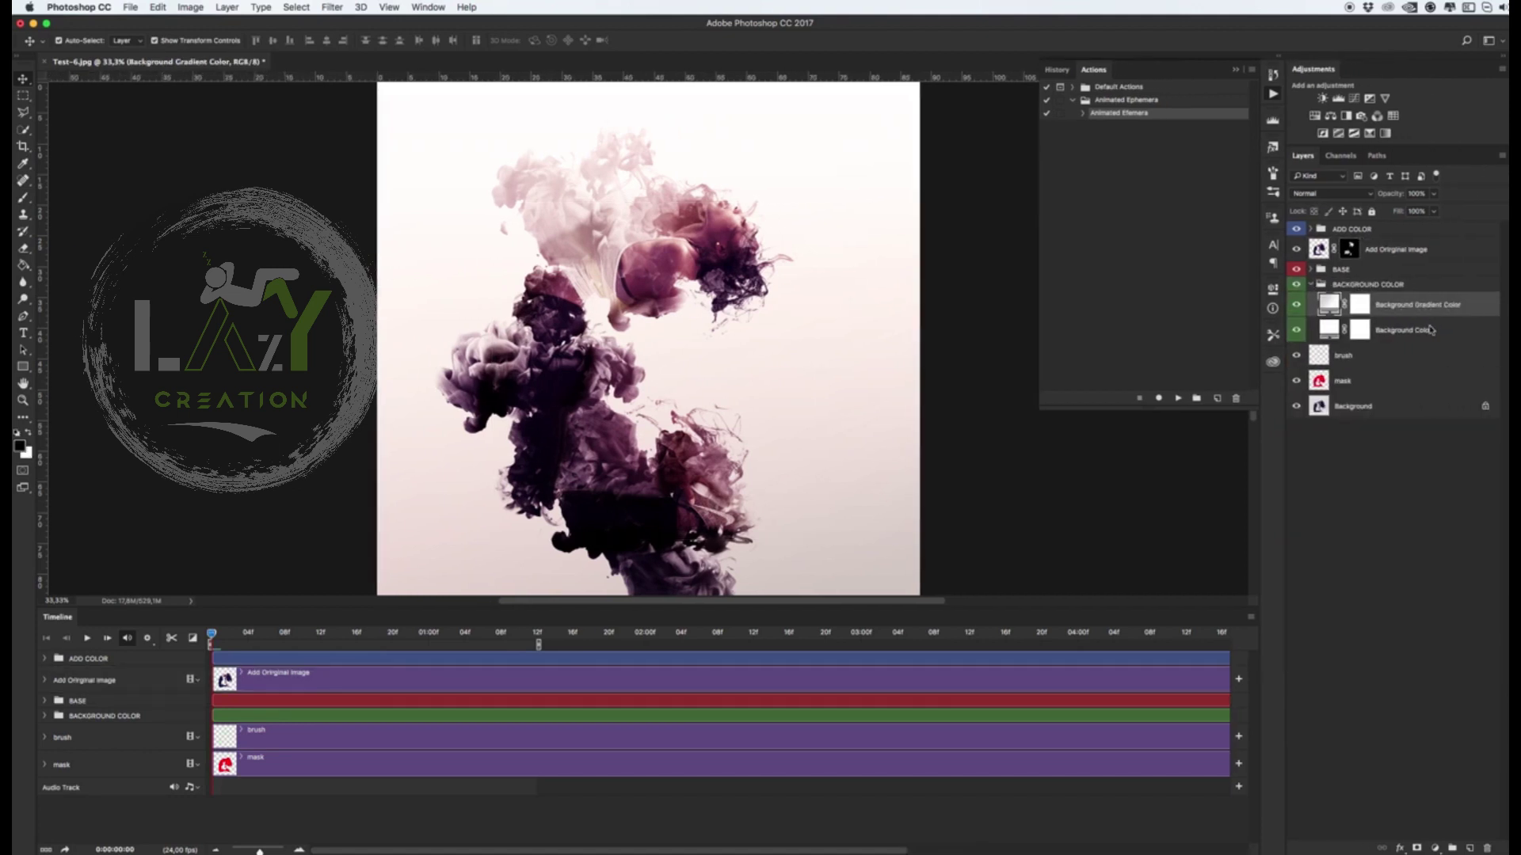
{"action": "left_click", "coordinate": [1399, 331]}
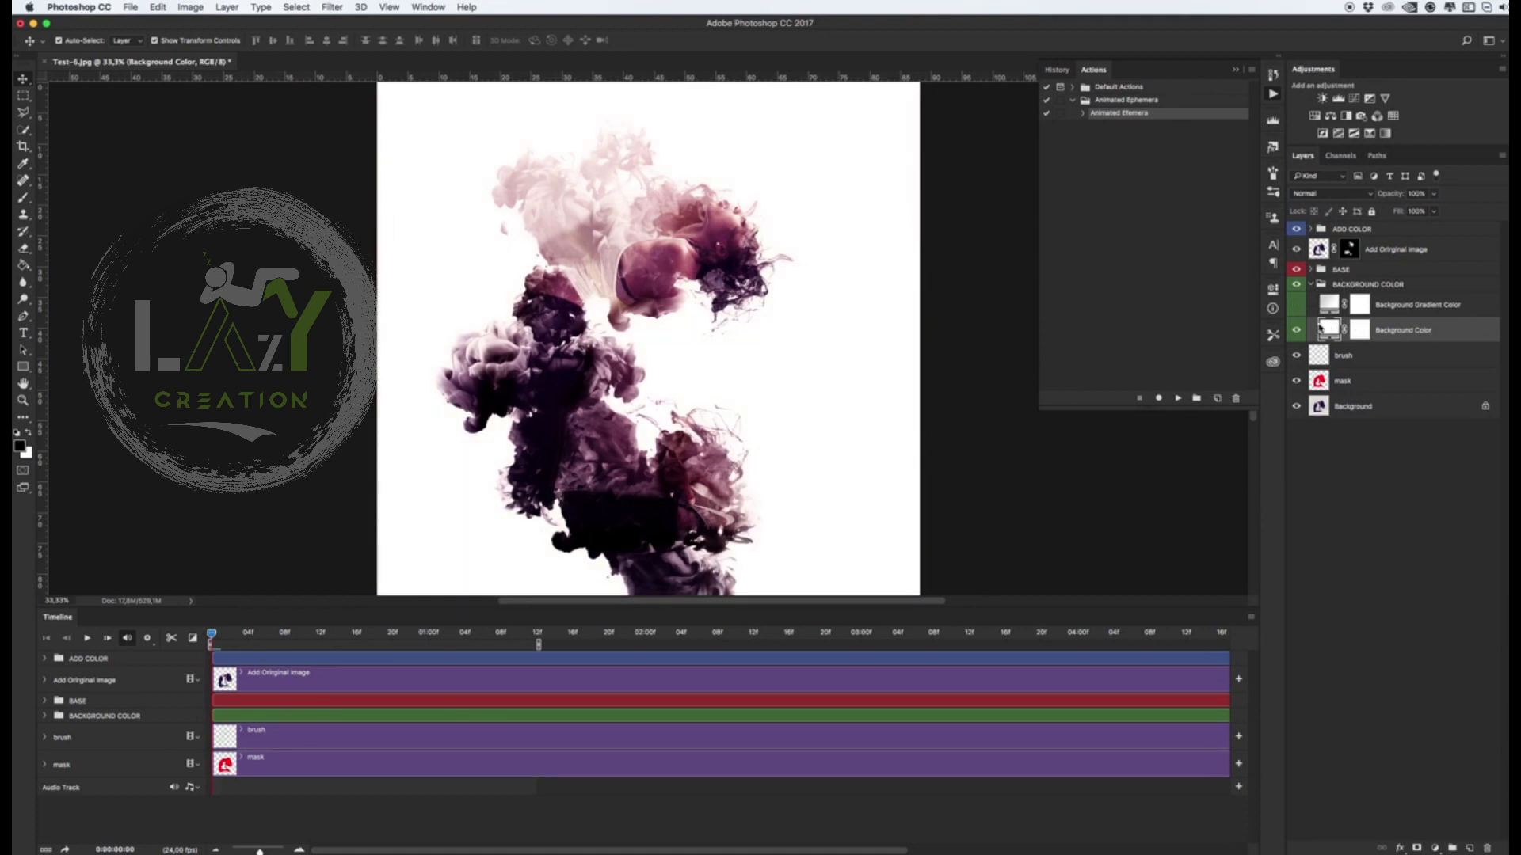
Inspect the Background Color and Background Gradient Color fills unchanged, then expand ADD COLOR
{"action": "double_click", "coordinate": [1328, 327]}
{"action": "left_click", "coordinate": [1187, 287]}
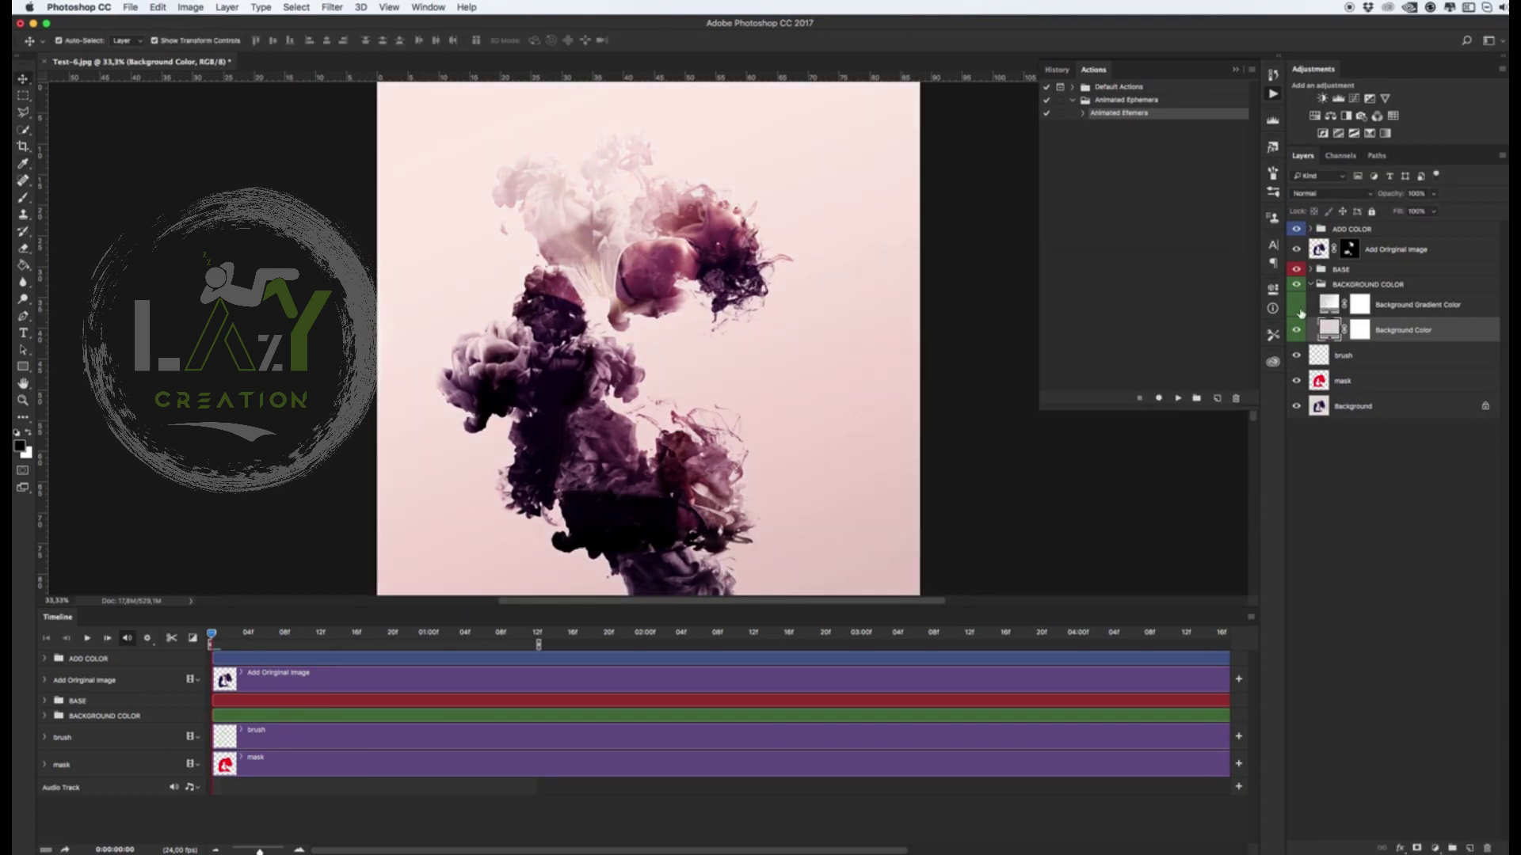
{"action": "double_click", "coordinate": [1329, 303]}
{"action": "left_click", "coordinate": [1270, 443]}
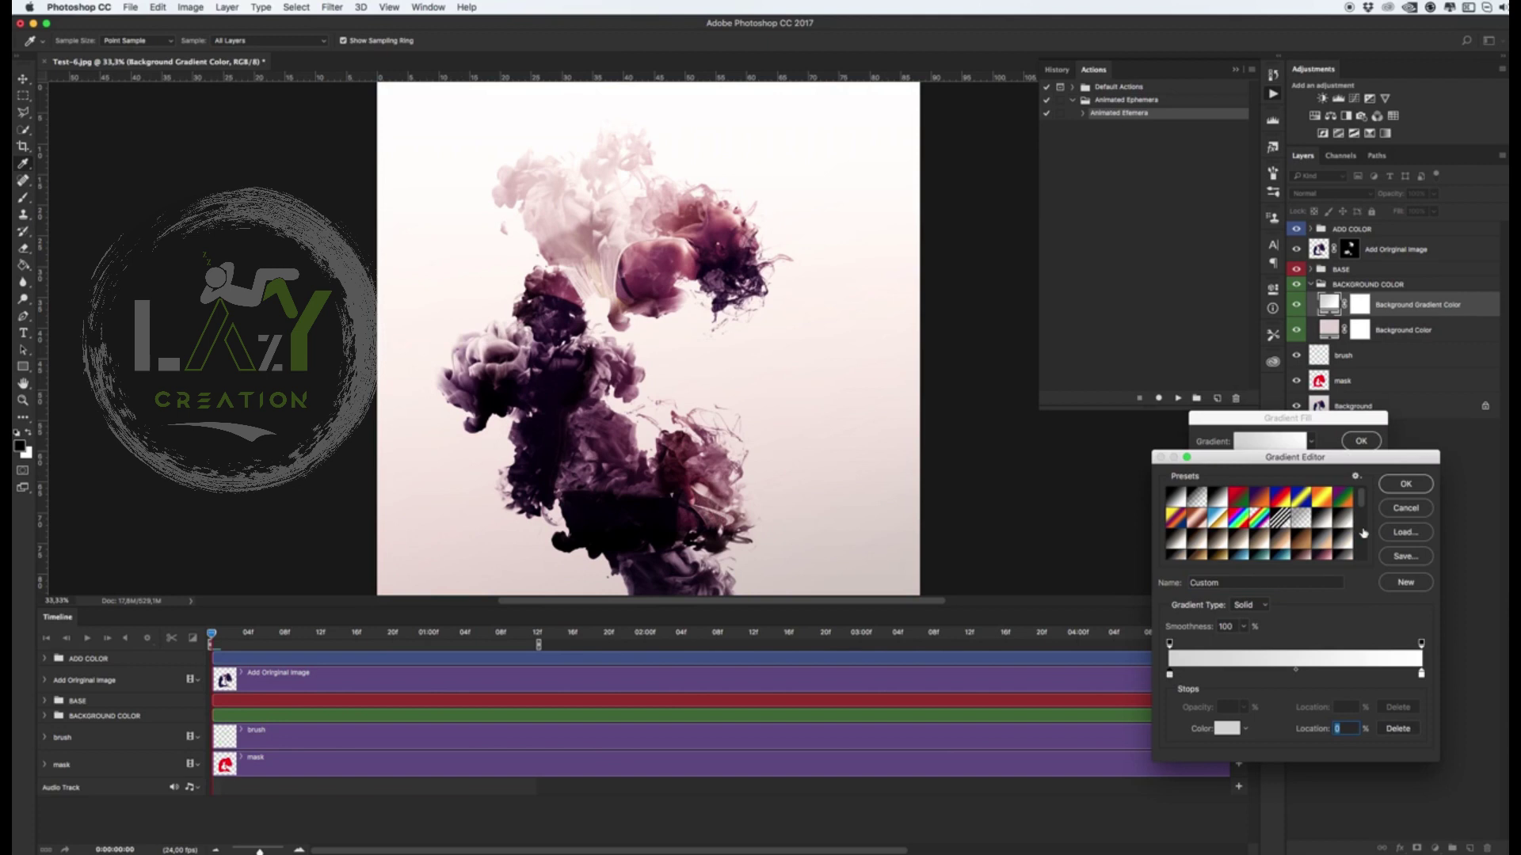
{"action": "left_click", "coordinate": [1414, 474]}
{"action": "left_click", "coordinate": [1360, 441]}
{"action": "left_click", "coordinate": [1312, 285]}
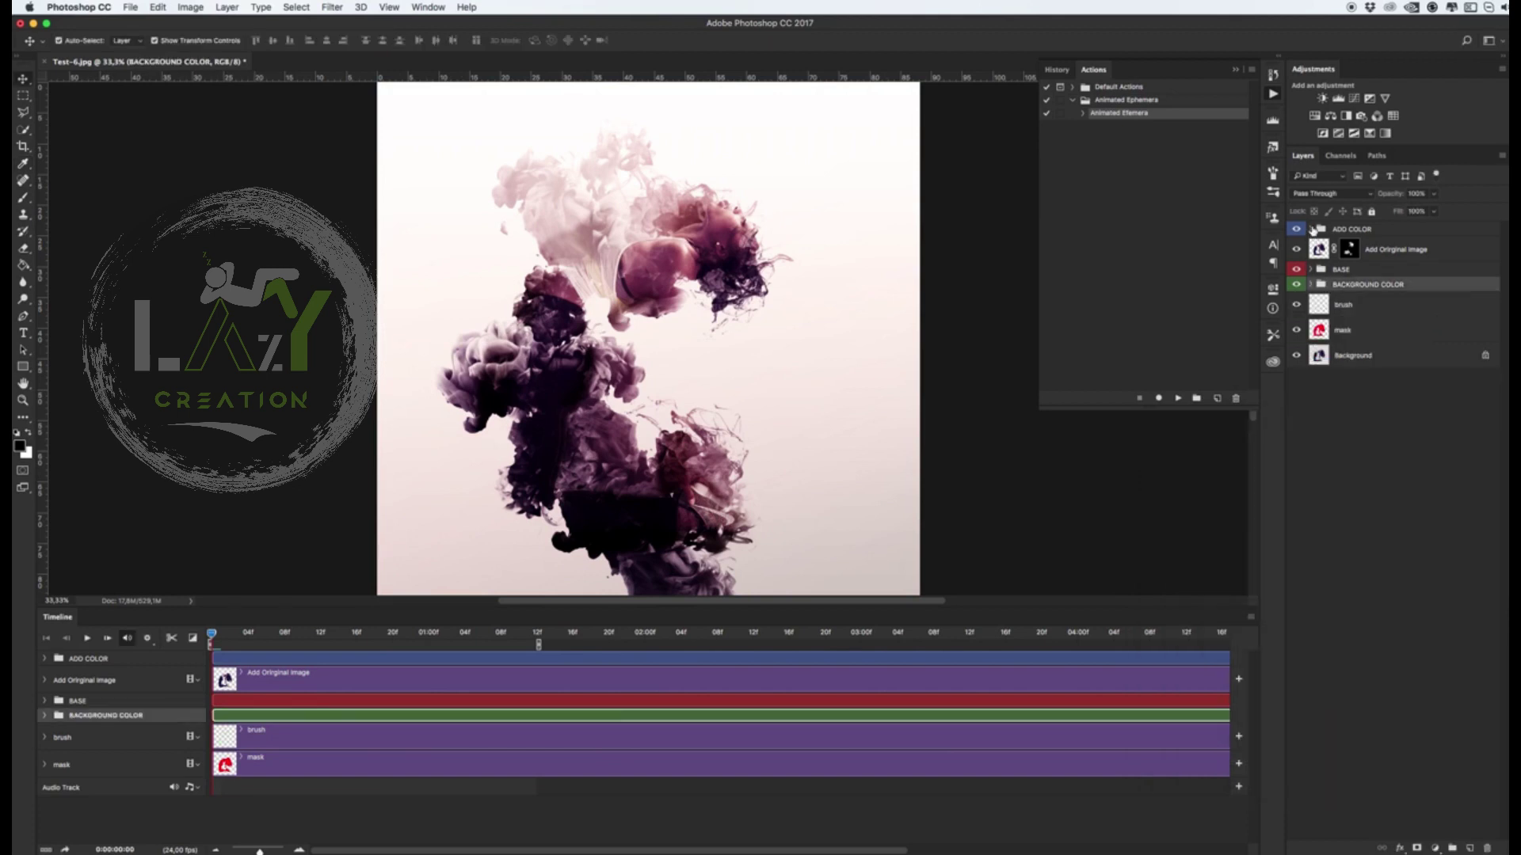
{"action": "left_click", "coordinate": [1311, 229]}
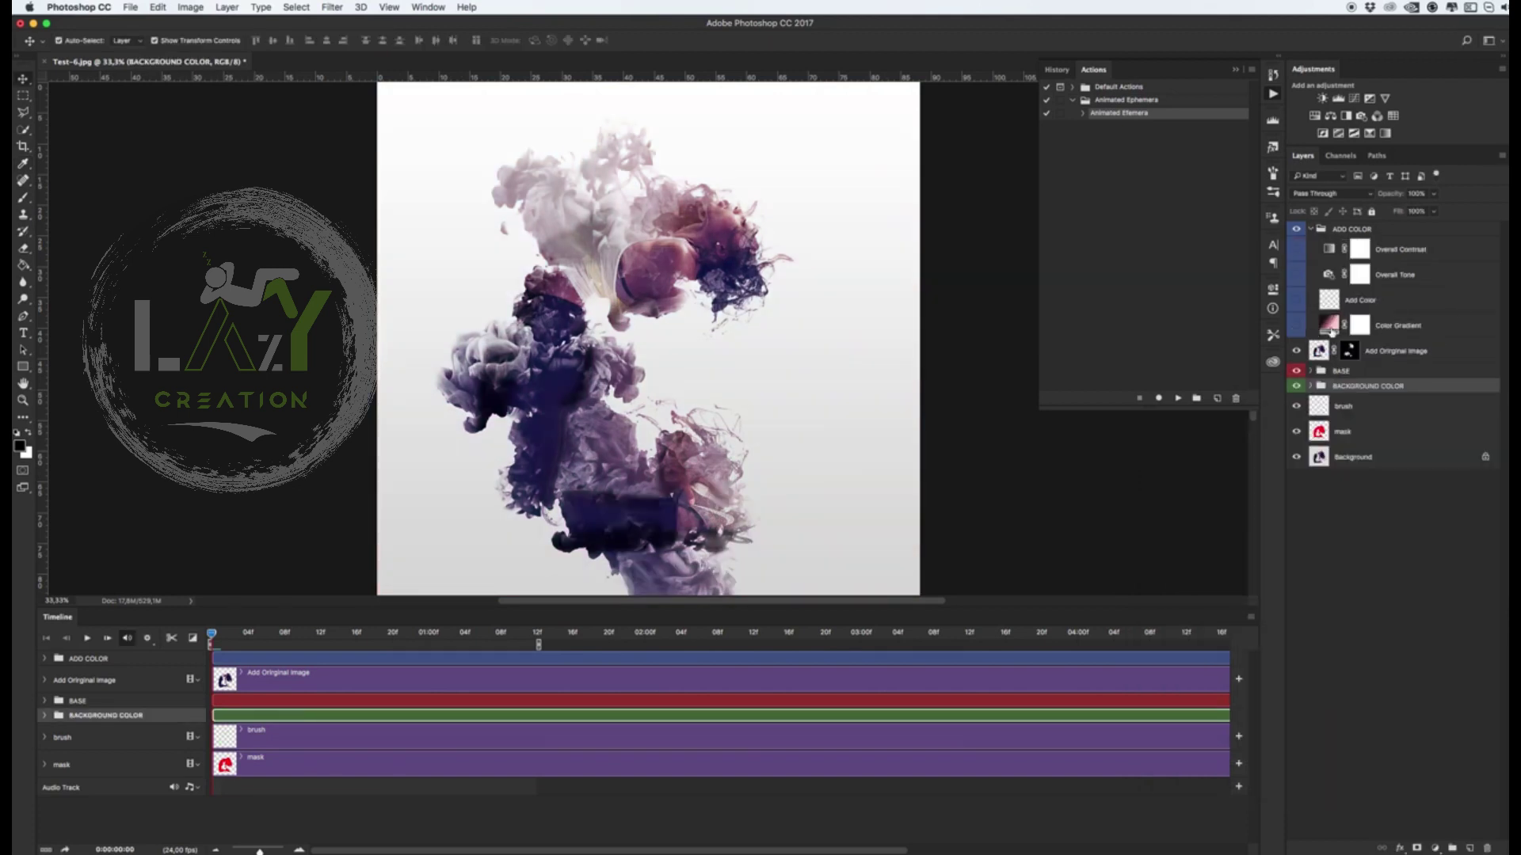
Show Color Gradient, select Add Color, and set up a magenta 2120 px soft brush
{"action": "left_click", "coordinate": [1296, 325]}
{"action": "left_click", "coordinate": [1383, 305]}
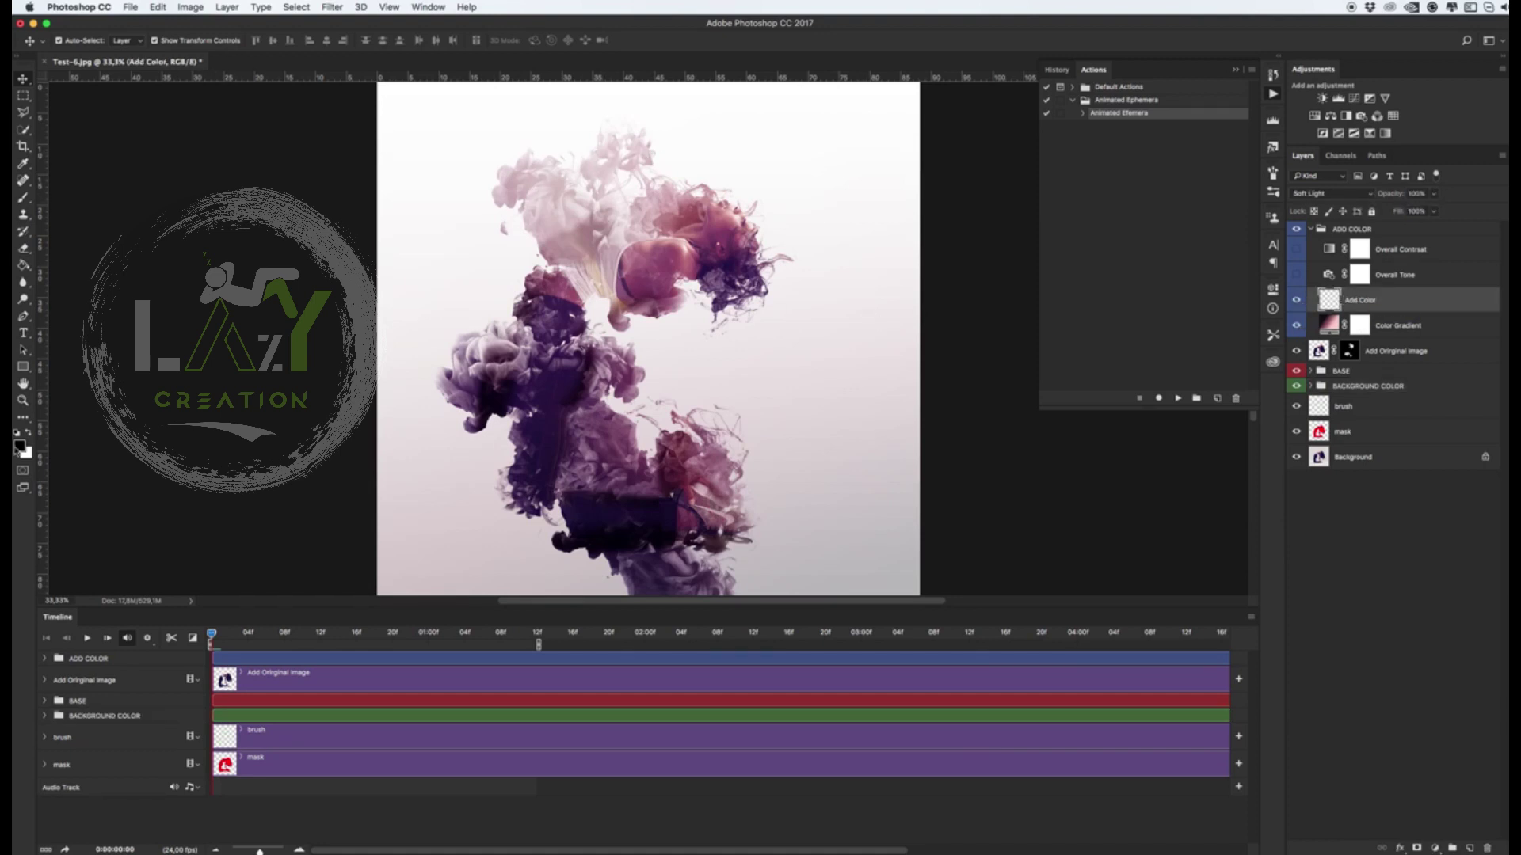
{"action": "left_click", "coordinate": [19, 446]}
{"action": "left_click_drag", "start_coordinate": [1071, 295], "coordinate": [1075, 327]}
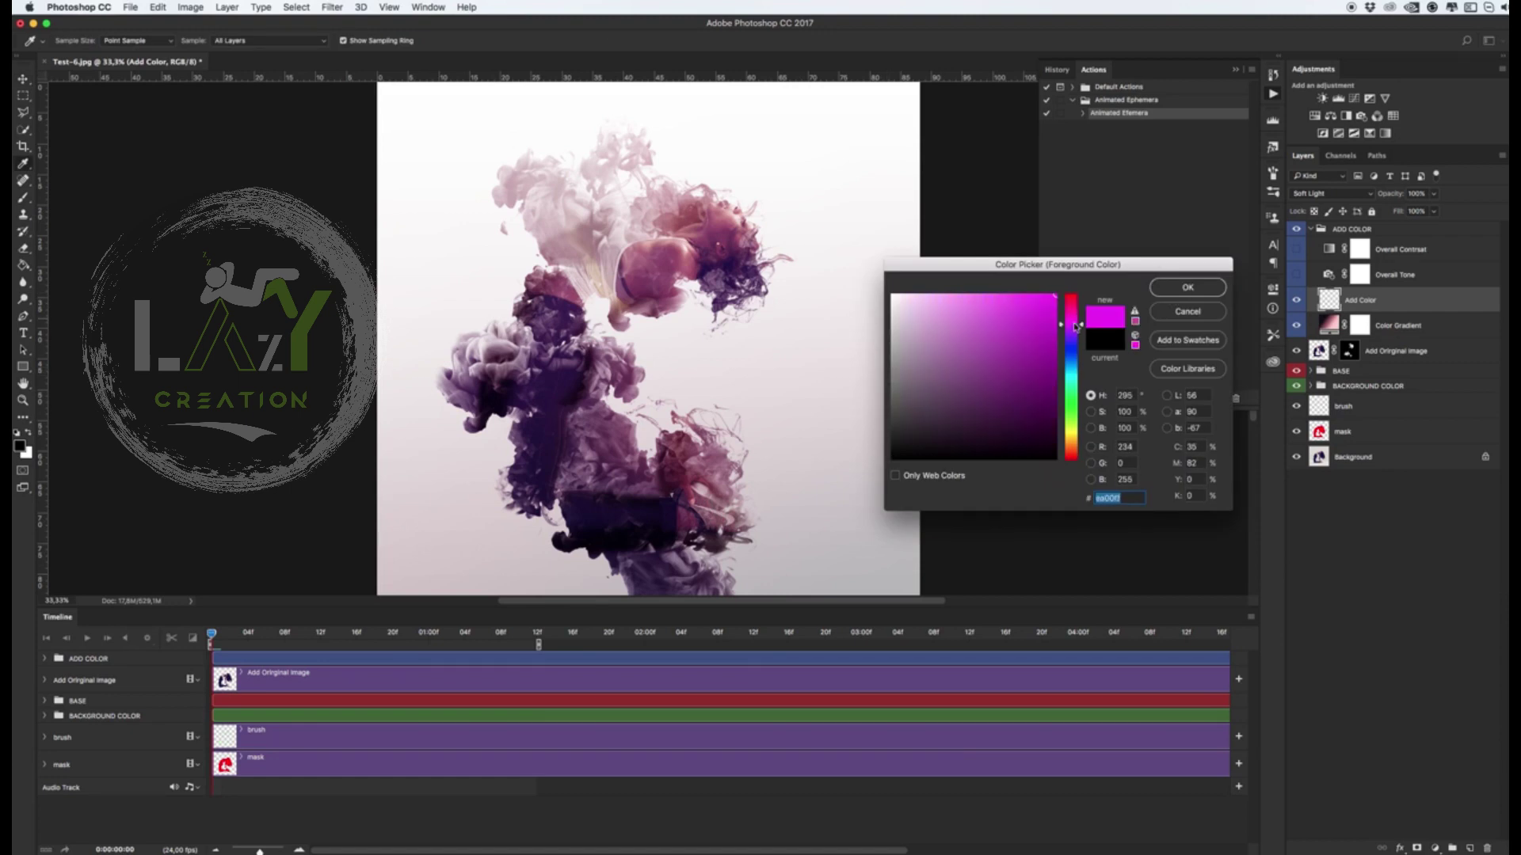
{"action": "left_click", "coordinate": [1176, 294]}
{"action": "key", "text": "b"}
{"action": "right_click", "coordinate": [761, 358]}
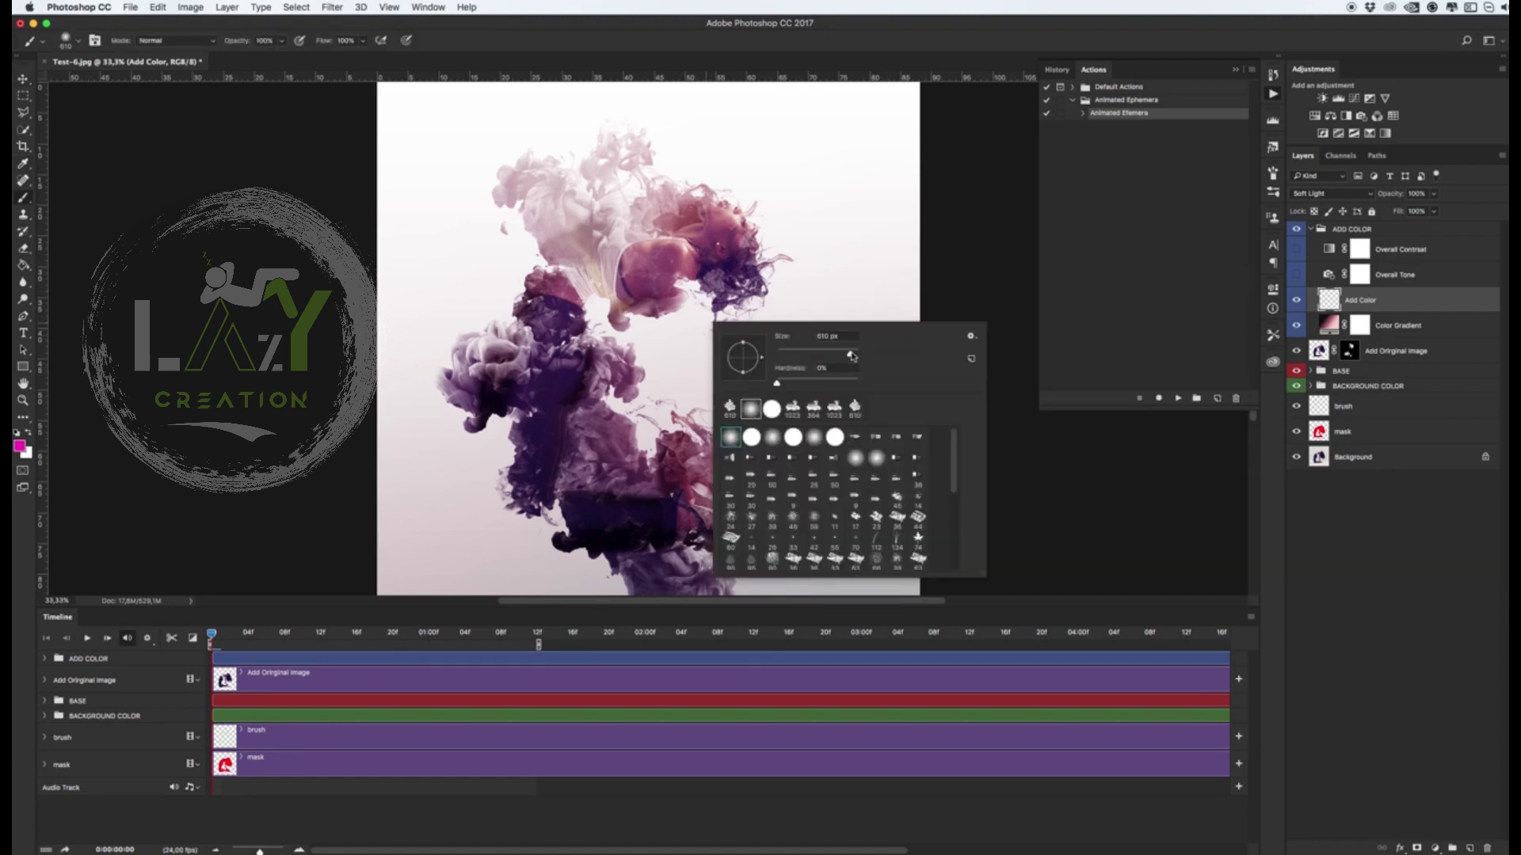
{"action": "left_click_drag", "start_coordinate": [852, 356], "coordinate": [855, 355]}
{"action": "key", "text": "Escape"}
Paint magenta over the upper smoke, then reselect the Add Color layer for brushing
{"action": "mouse_move", "coordinate": [554, 150]}
{"action": "left_mouse_down"}
{"action": "mouse_move", "coordinate": [610, 241]}
{"action": "mouse_move", "coordinate": [506, 249]}
{"action": "left_mouse_up"}
{"action": "key", "text": "v"}
{"action": "left_click", "coordinate": [610, 242]}
{"action": "left_click", "coordinate": [1378, 301]}
{"action": "key", "text": "b"}
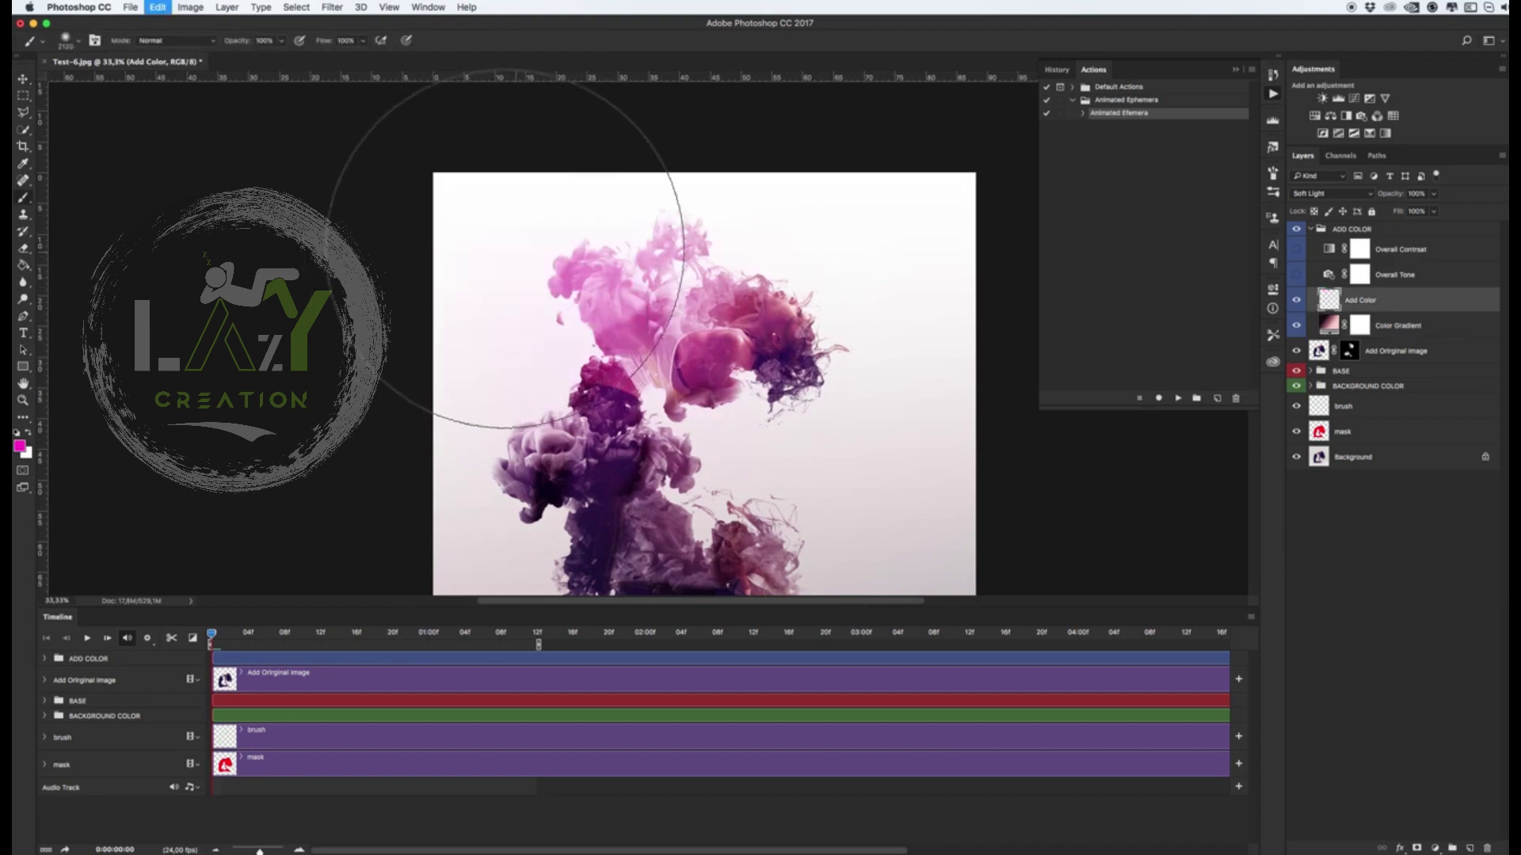
{"action": "right_click", "coordinate": [571, 301]}
Switch to cyan and paint teal onto the left smoke with a 1700 px brush
{"action": "left_click", "coordinate": [19, 445]}
{"action": "left_click", "coordinate": [1071, 393]}
{"action": "left_click", "coordinate": [1188, 287]}
{"action": "scroll", "coordinate": [824, 349], "scroll_direction": "down", "scroll_amount": 3}
{"action": "left_click_drag", "start_coordinate": [823, 349], "coordinate": [766, 301]}
{"action": "key", "text": "ctrl+z"}
{"action": "key", "text": "bracketleft"}
{"action": "key", "text": "bracketleft"}
{"action": "key", "text": "bracketleft"}
{"action": "left_click_drag", "start_coordinate": [508, 506], "coordinate": [424, 440]}
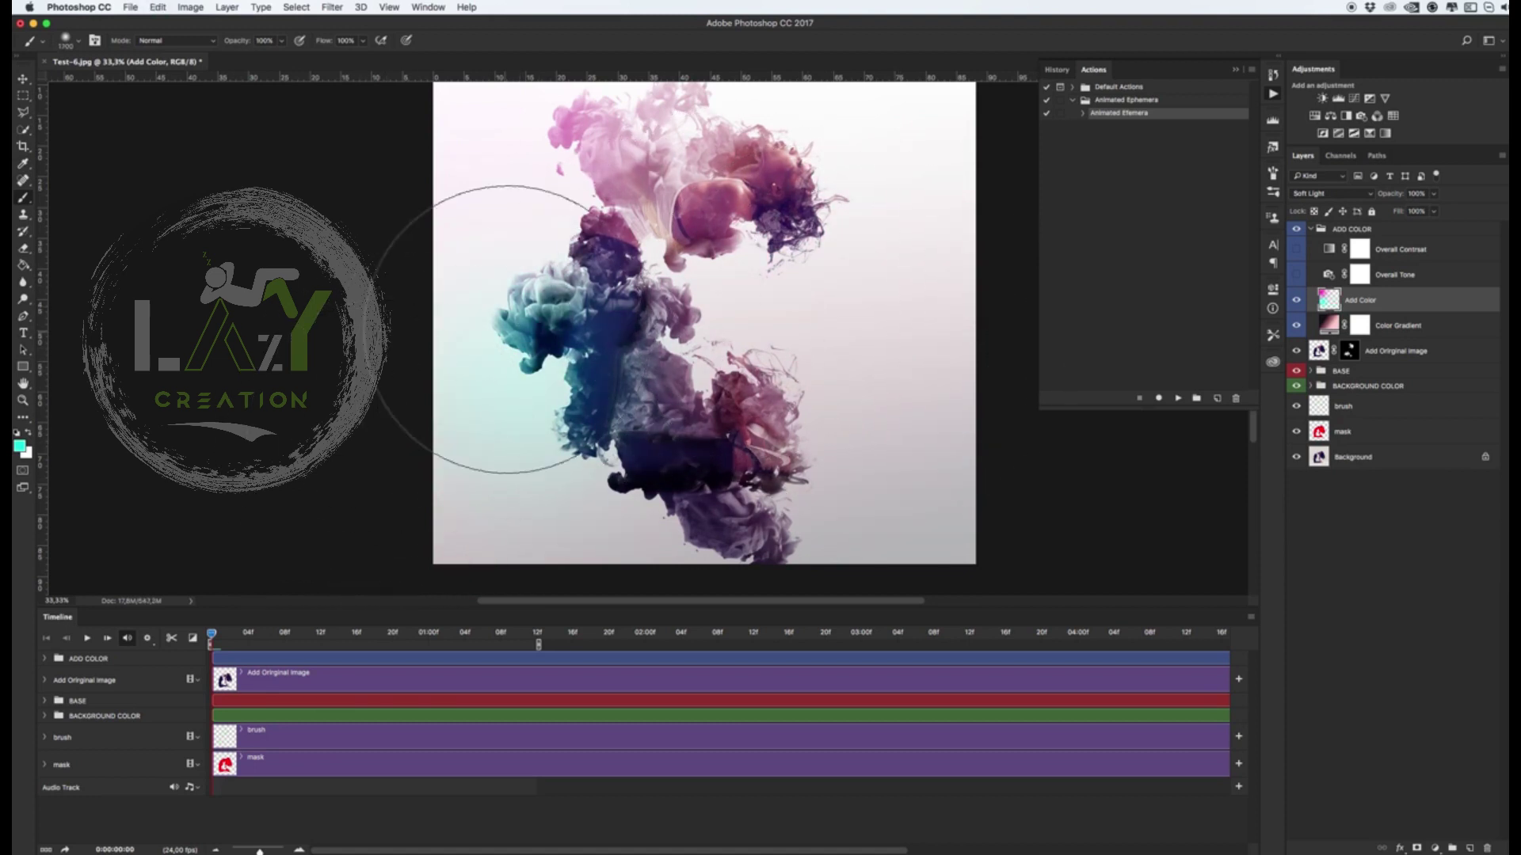
Turn on and select the Overall Tone photo-filter layer
{"action": "key", "text": "v"}
{"action": "left_click", "coordinate": [1394, 275]}
{"action": "left_click", "coordinate": [1296, 275]}
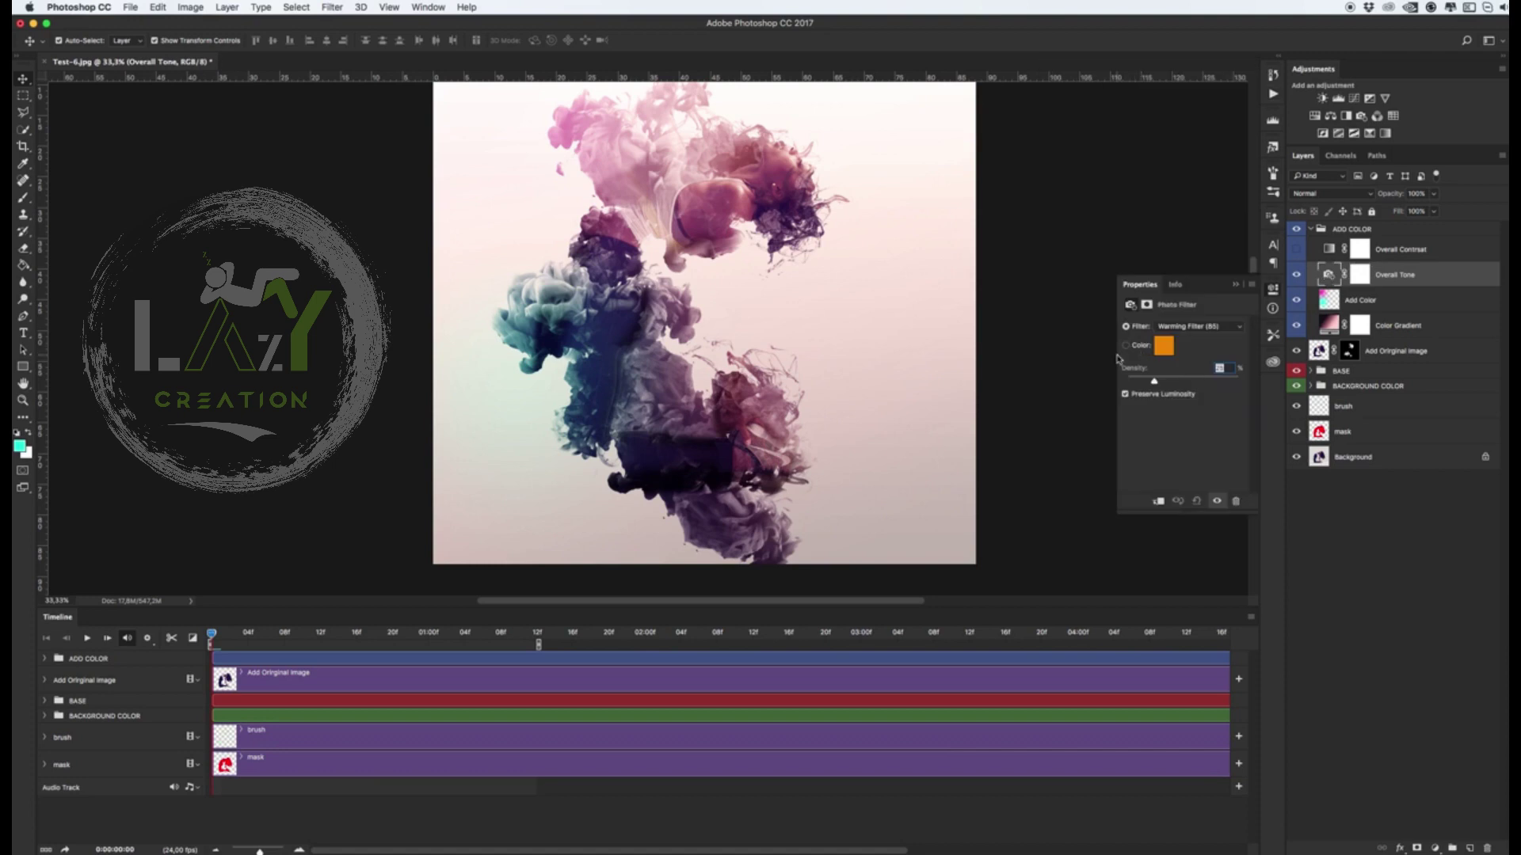
Turn on the Overall Contrast gradient map at 50% opacity, collapse ADD COLOR, then open File
{"action": "left_click", "coordinate": [1414, 250]}
{"action": "left_click", "coordinate": [1296, 249]}
{"action": "left_click", "coordinate": [1330, 249]}
{"action": "left_click", "coordinate": [1433, 193]}
{"action": "mouse_move", "coordinate": [1435, 210]}
{"action": "left_mouse_down"}
{"action": "mouse_move", "coordinate": [1394, 210]}
{"action": "mouse_move", "coordinate": [1416, 212]}
{"action": "left_mouse_up"}
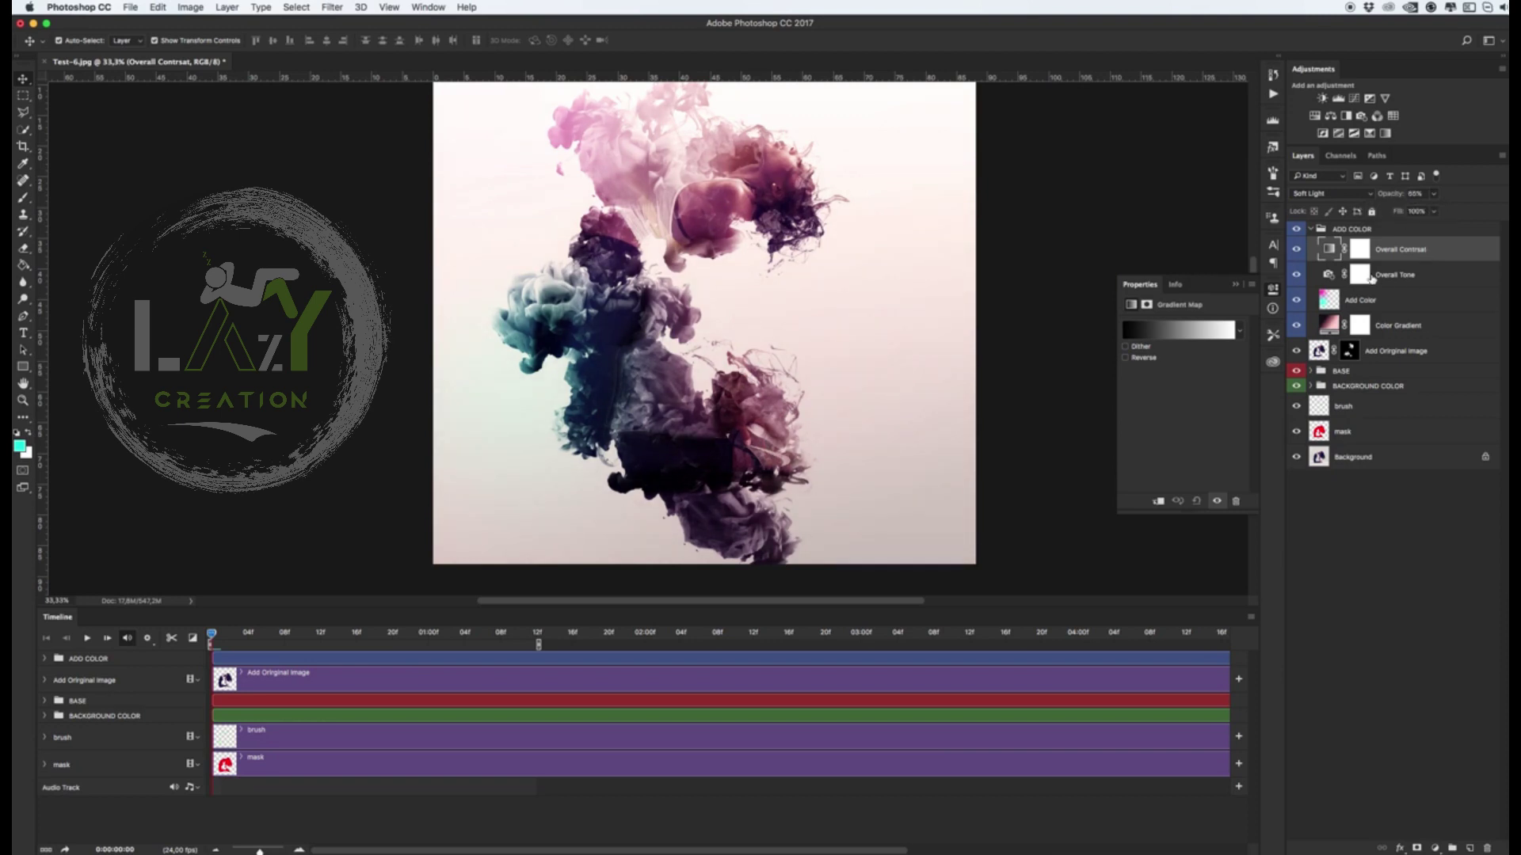
{"action": "left_click", "coordinate": [1315, 234]}
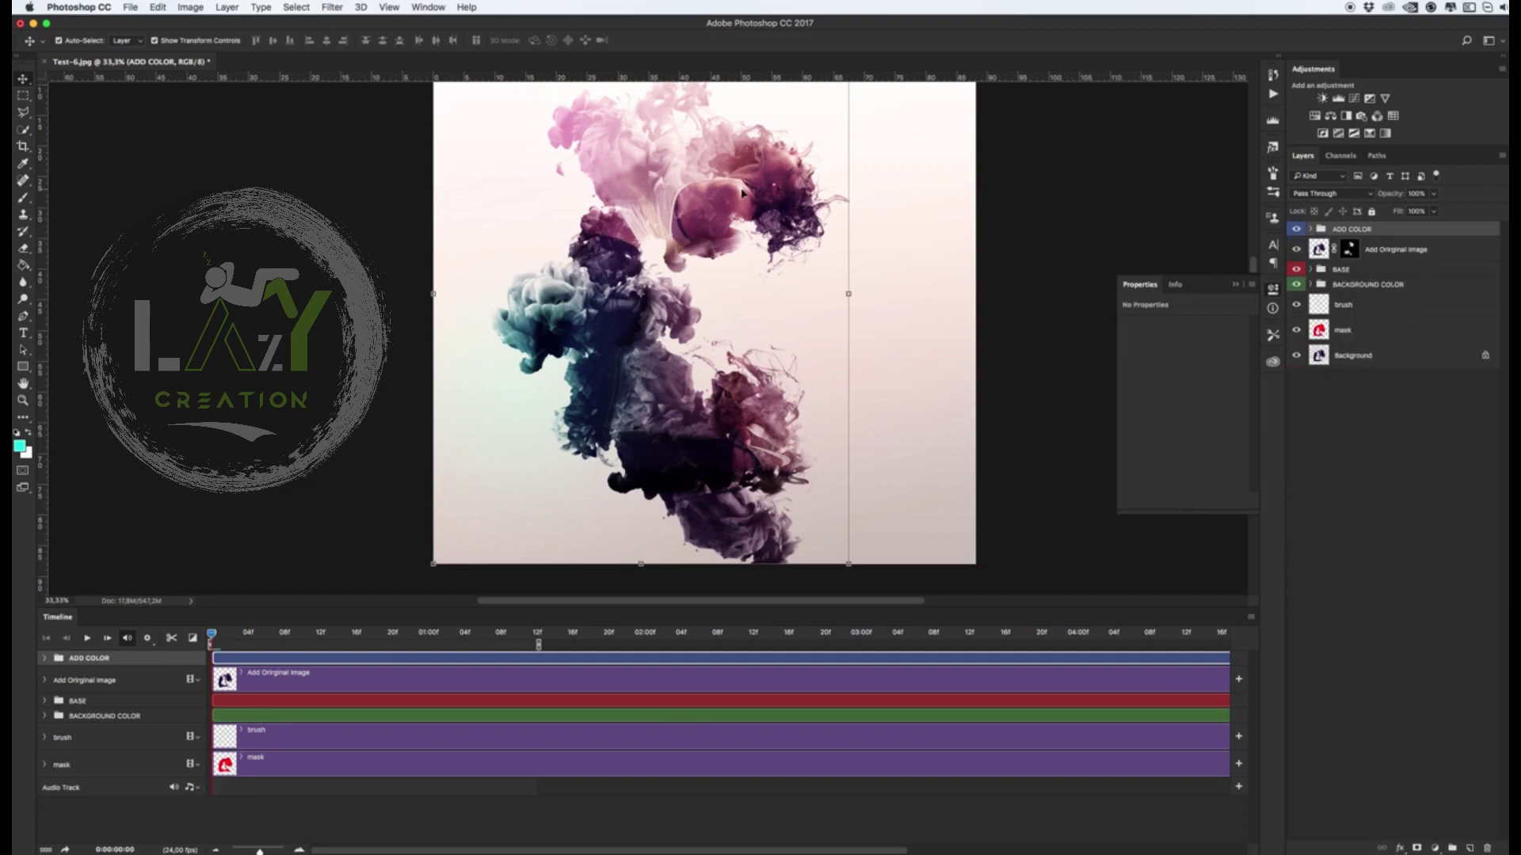
{"action": "left_click", "coordinate": [130, 7]}
{"action": "mouse_move", "coordinate": [145, 187]}
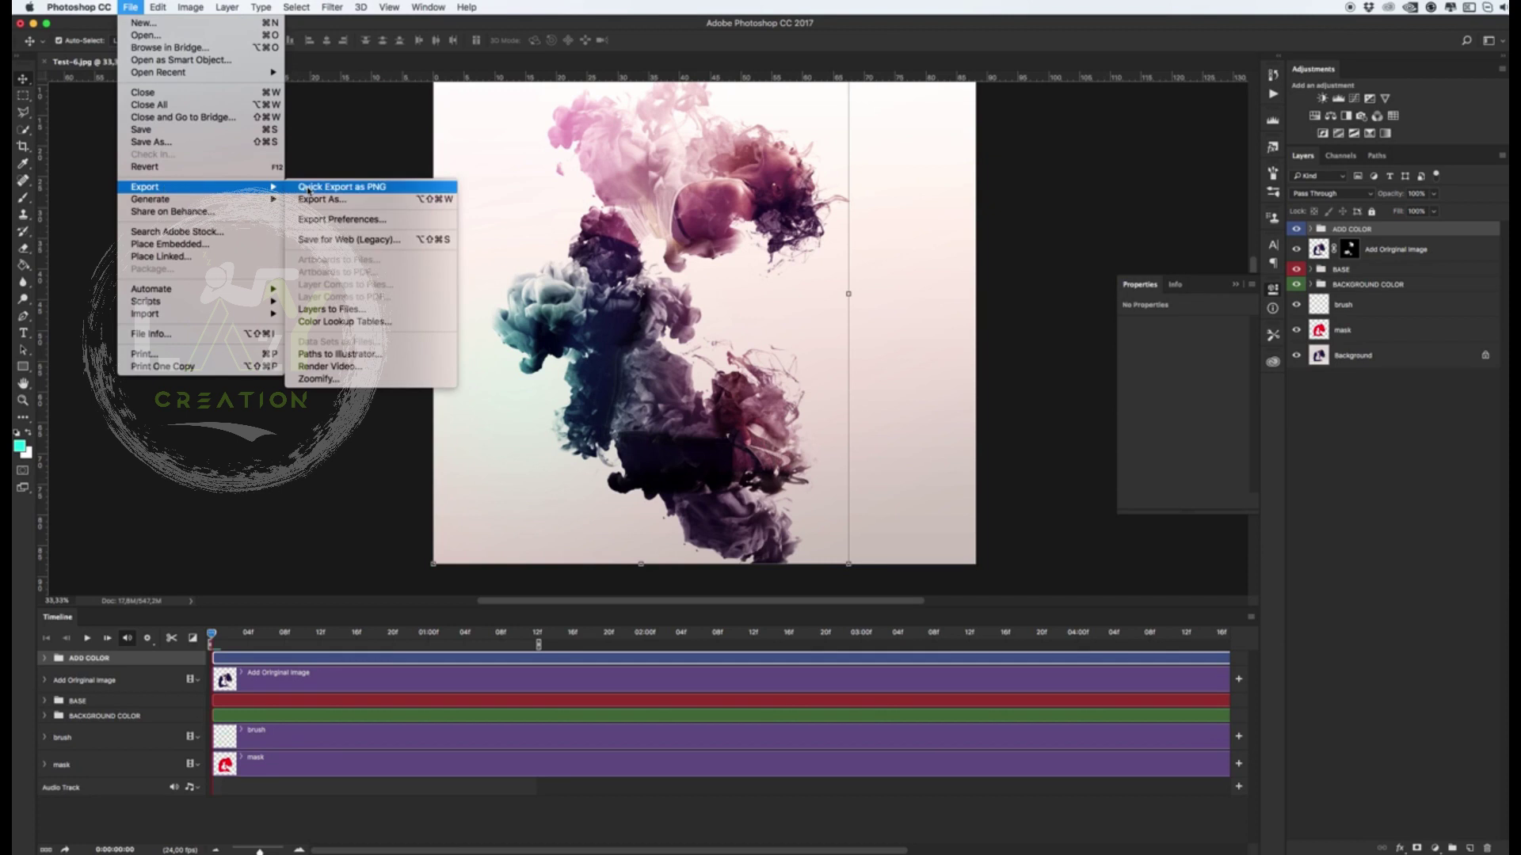
Open File > Export > Save for Web (Legacy) with the GIF preset
{"action": "left_click", "coordinate": [399, 240]}
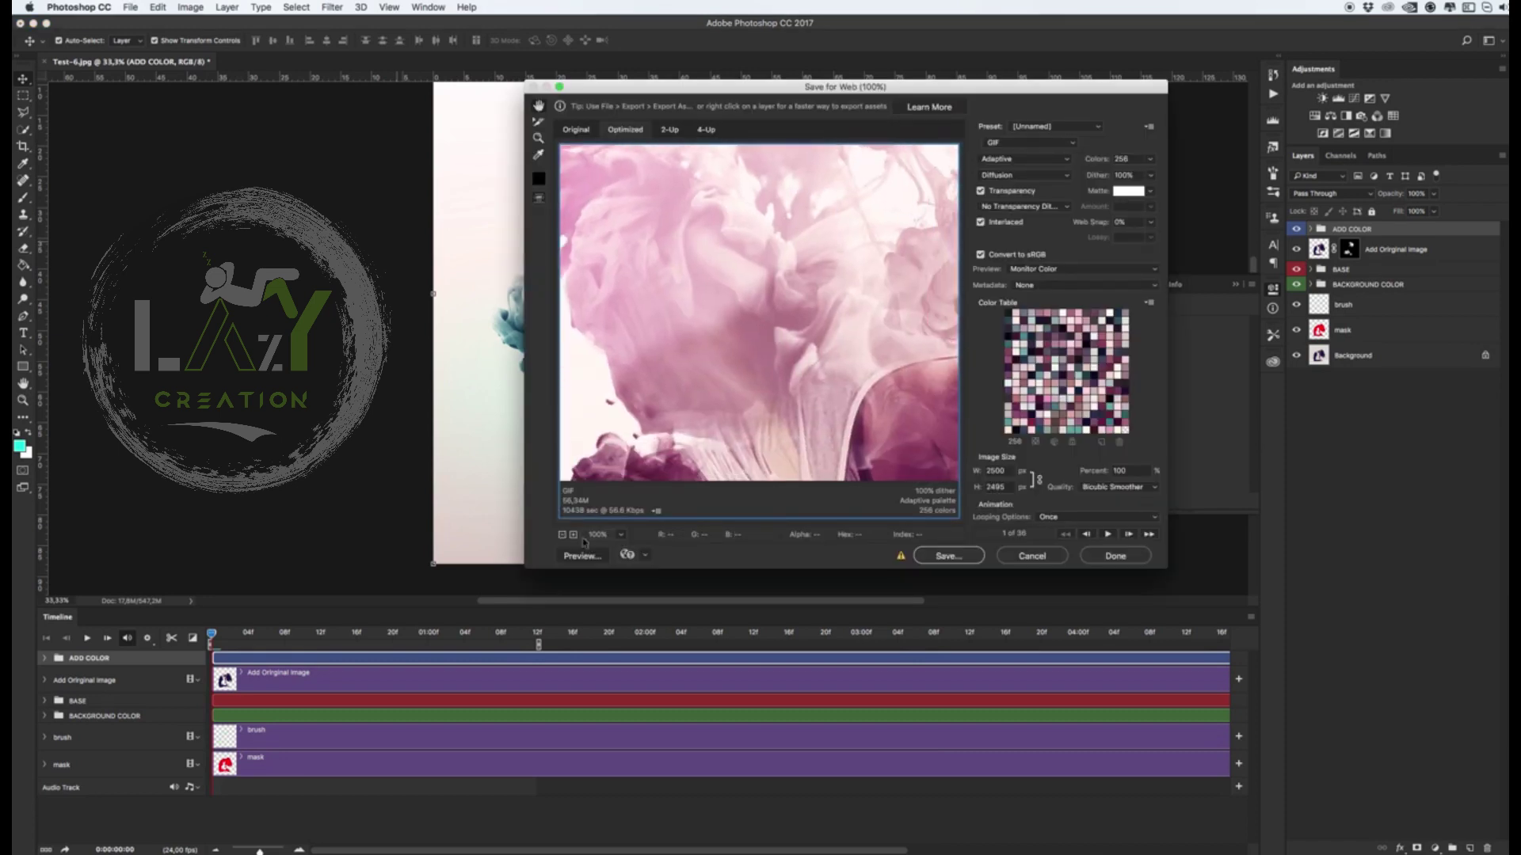
Zoom the preview to 12.5%, set width to 680 px, loop Forever, and save Test-6.gif
{"action": "left_click", "coordinate": [562, 535]}
{"action": "left_click", "coordinate": [562, 536]}
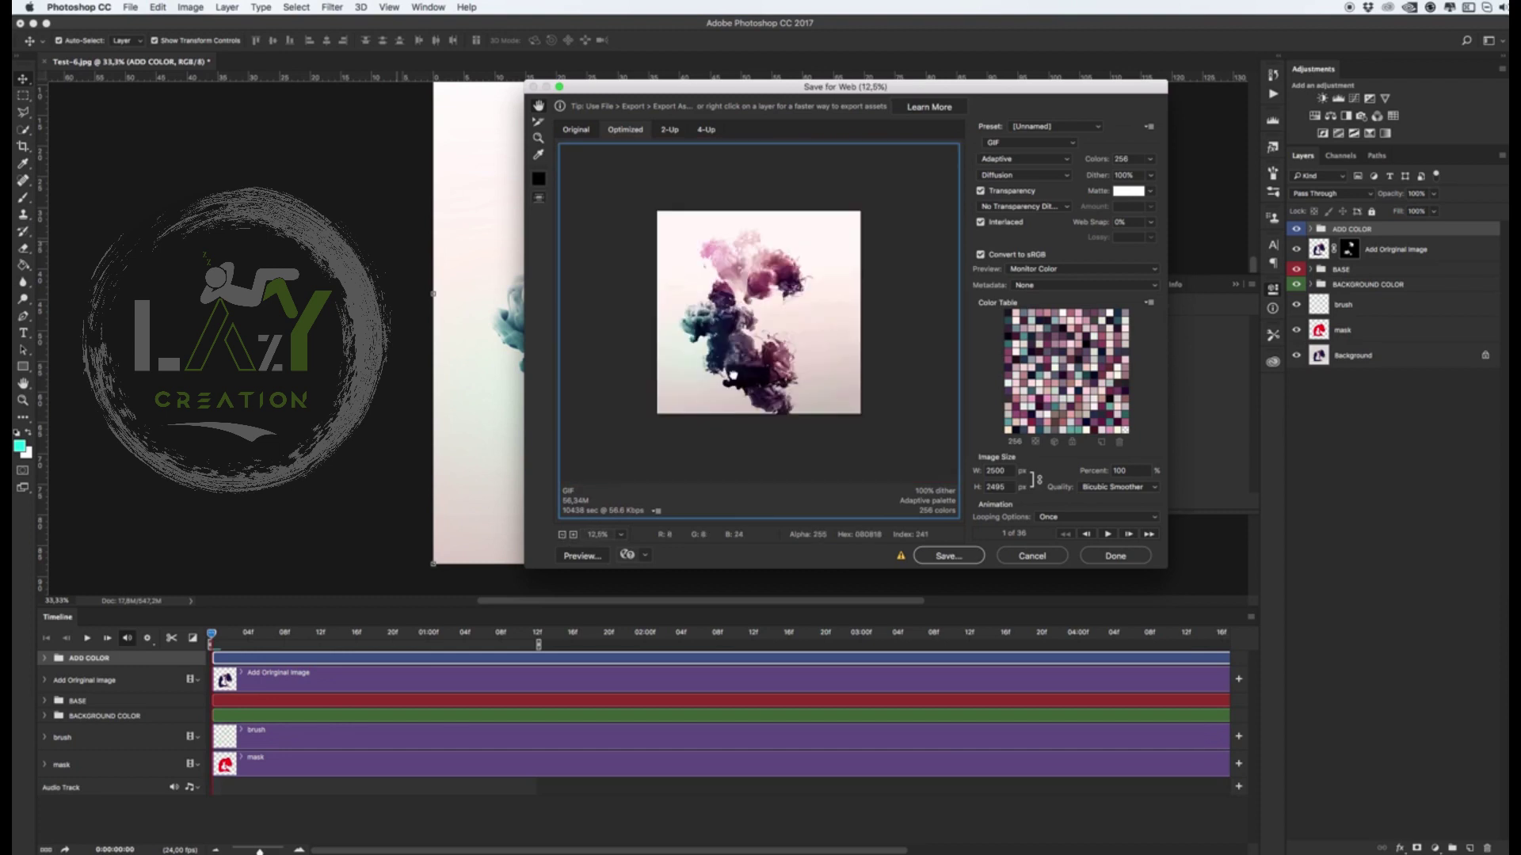
{"action": "double_click", "coordinate": [998, 470]}
{"action": "type", "text": "680"}
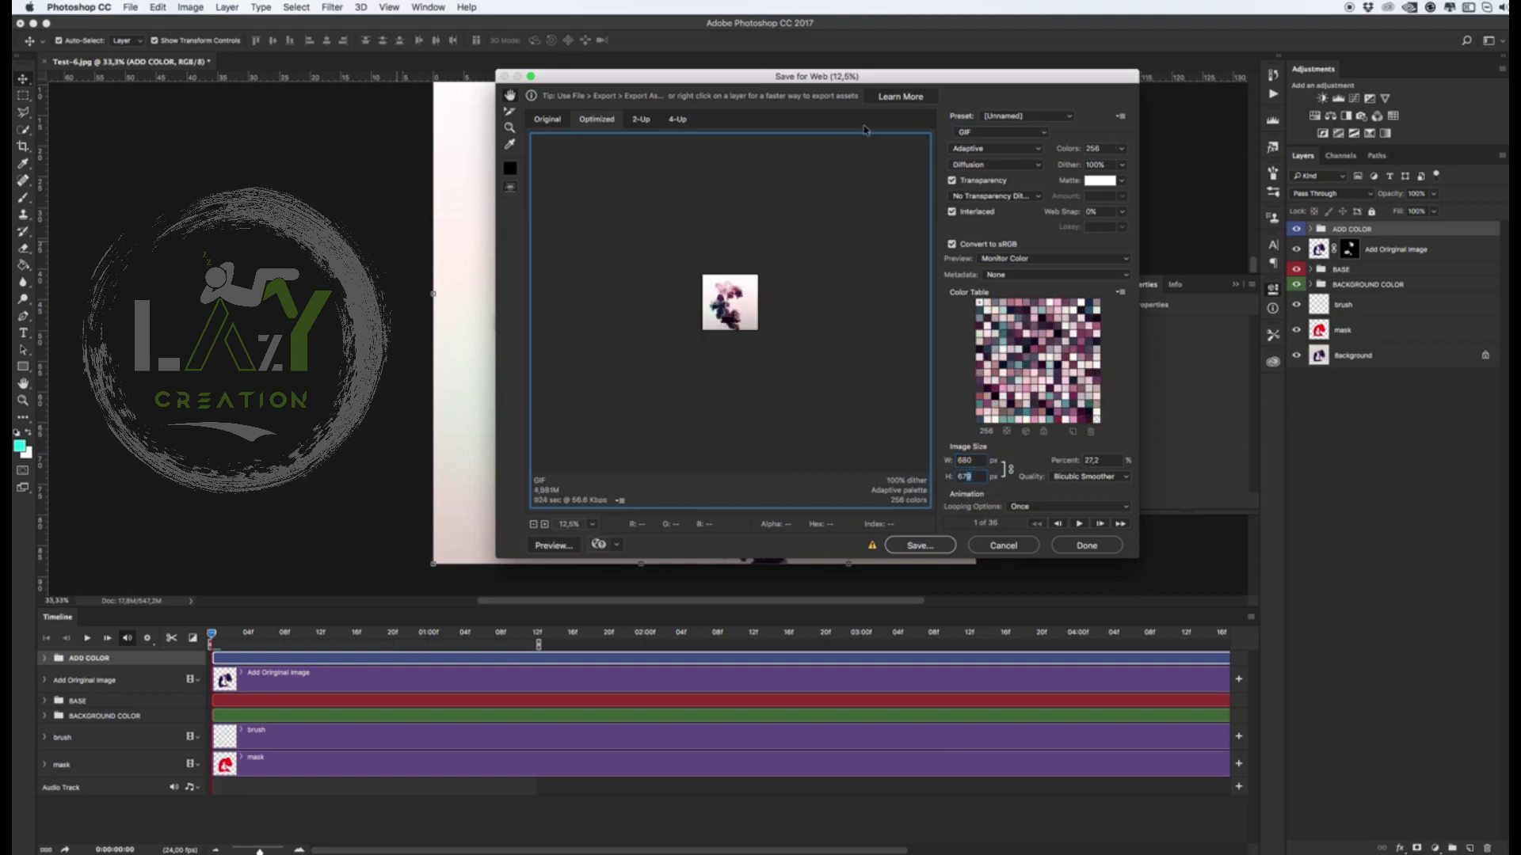
{"action": "left_click", "coordinate": [1041, 505]}
{"action": "left_click", "coordinate": [919, 545]}
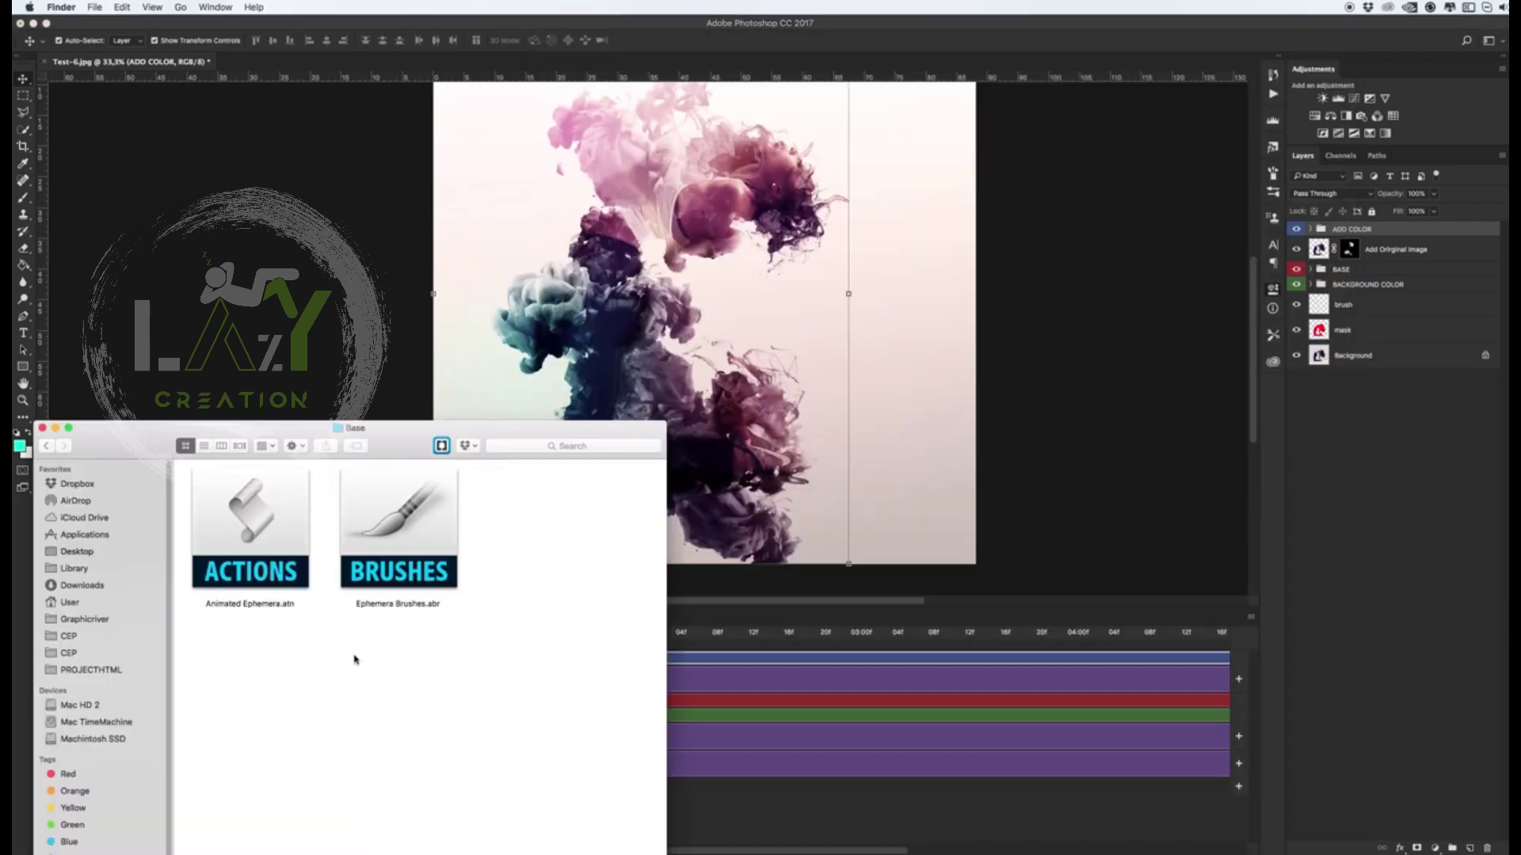
Quick Look Test-6.gif in the Base folder, then return to Photoshop
{"action": "left_click", "coordinate": [570, 541]}
{"action": "key", "text": "space"}
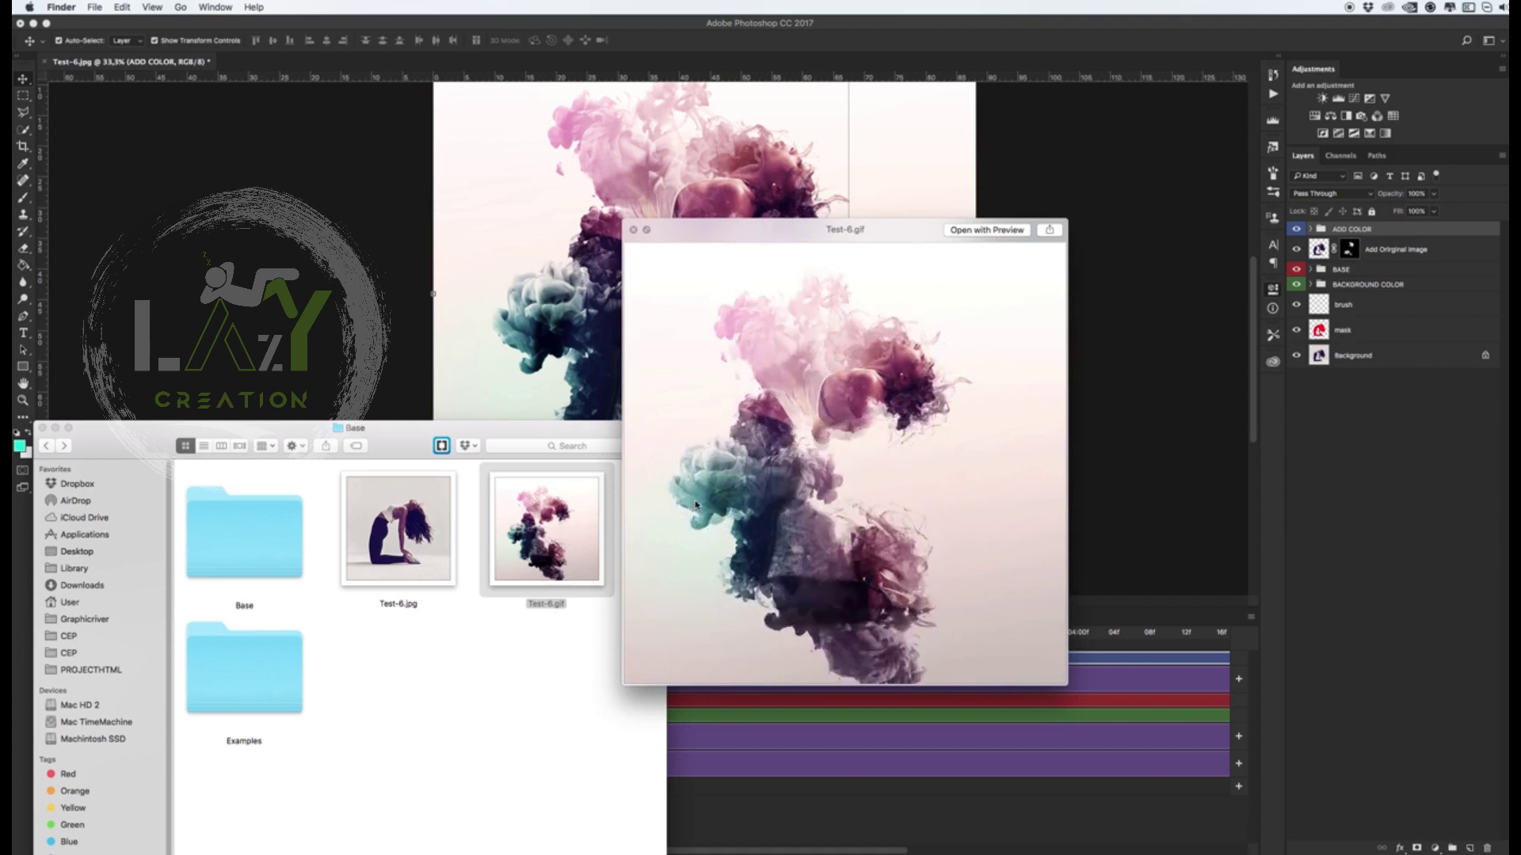
{"action": "left_click", "coordinate": [304, 298]}
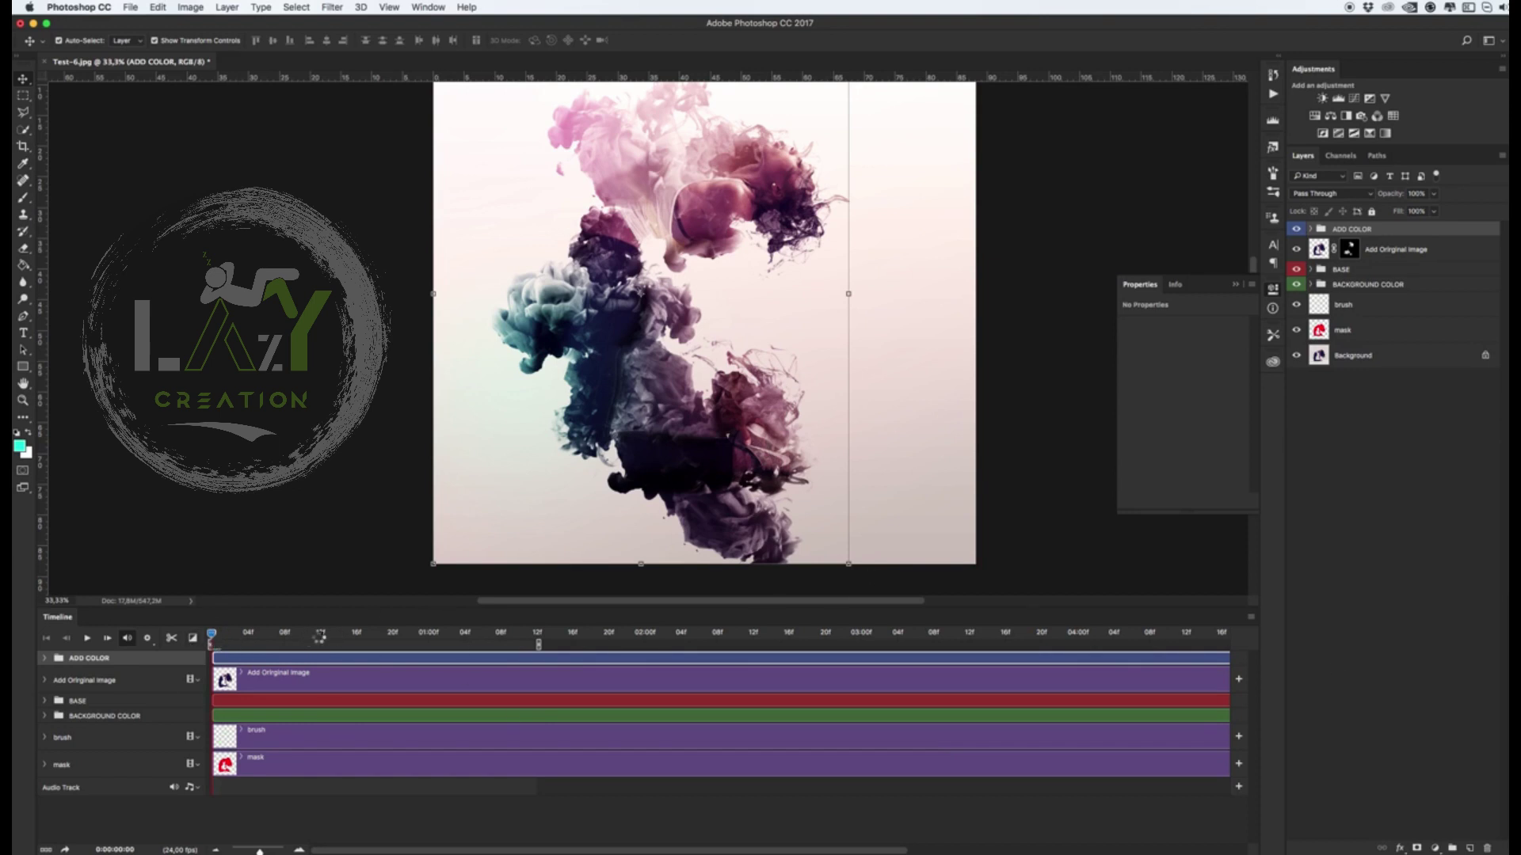
Scrub the timeline through frames 11, 19 and 1:03, then return to the first frame
{"action": "left_click", "coordinate": [310, 633]}
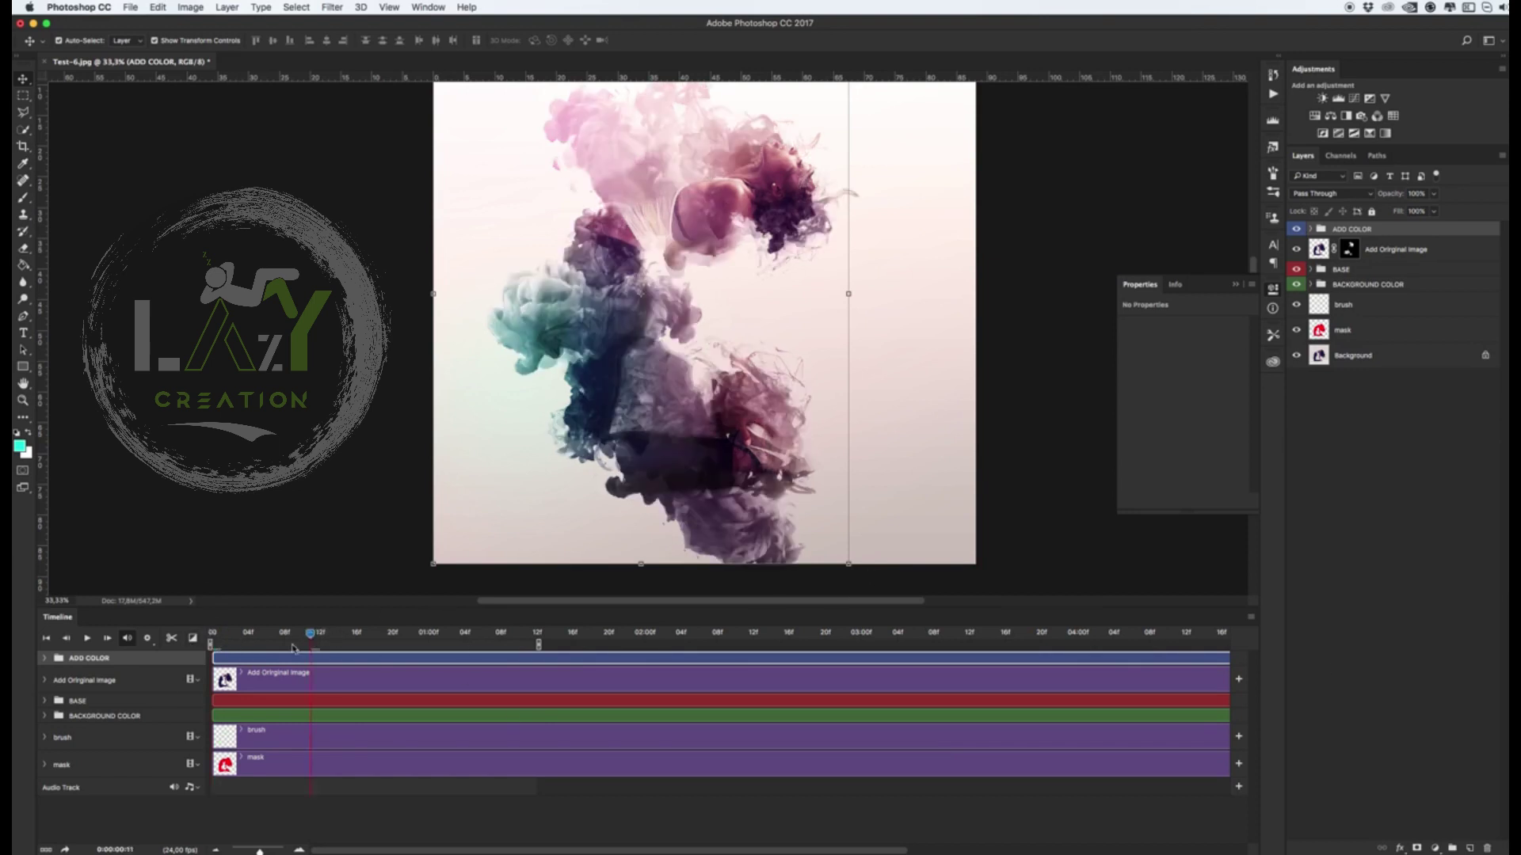
{"action": "left_click", "coordinate": [385, 633]}
{"action": "left_click", "coordinate": [454, 633]}
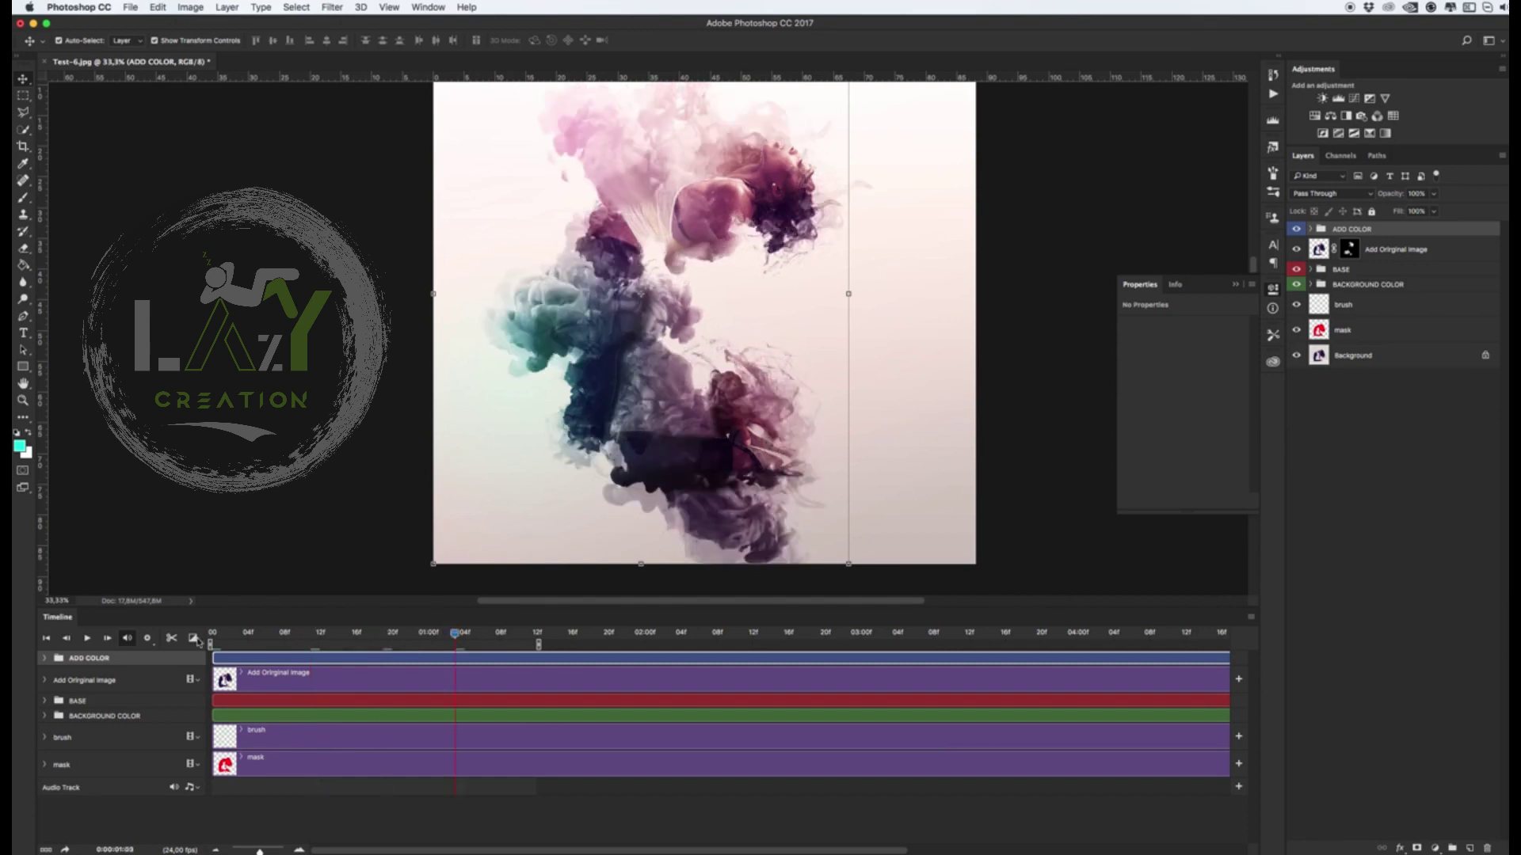
{"action": "left_click", "coordinate": [213, 634]}
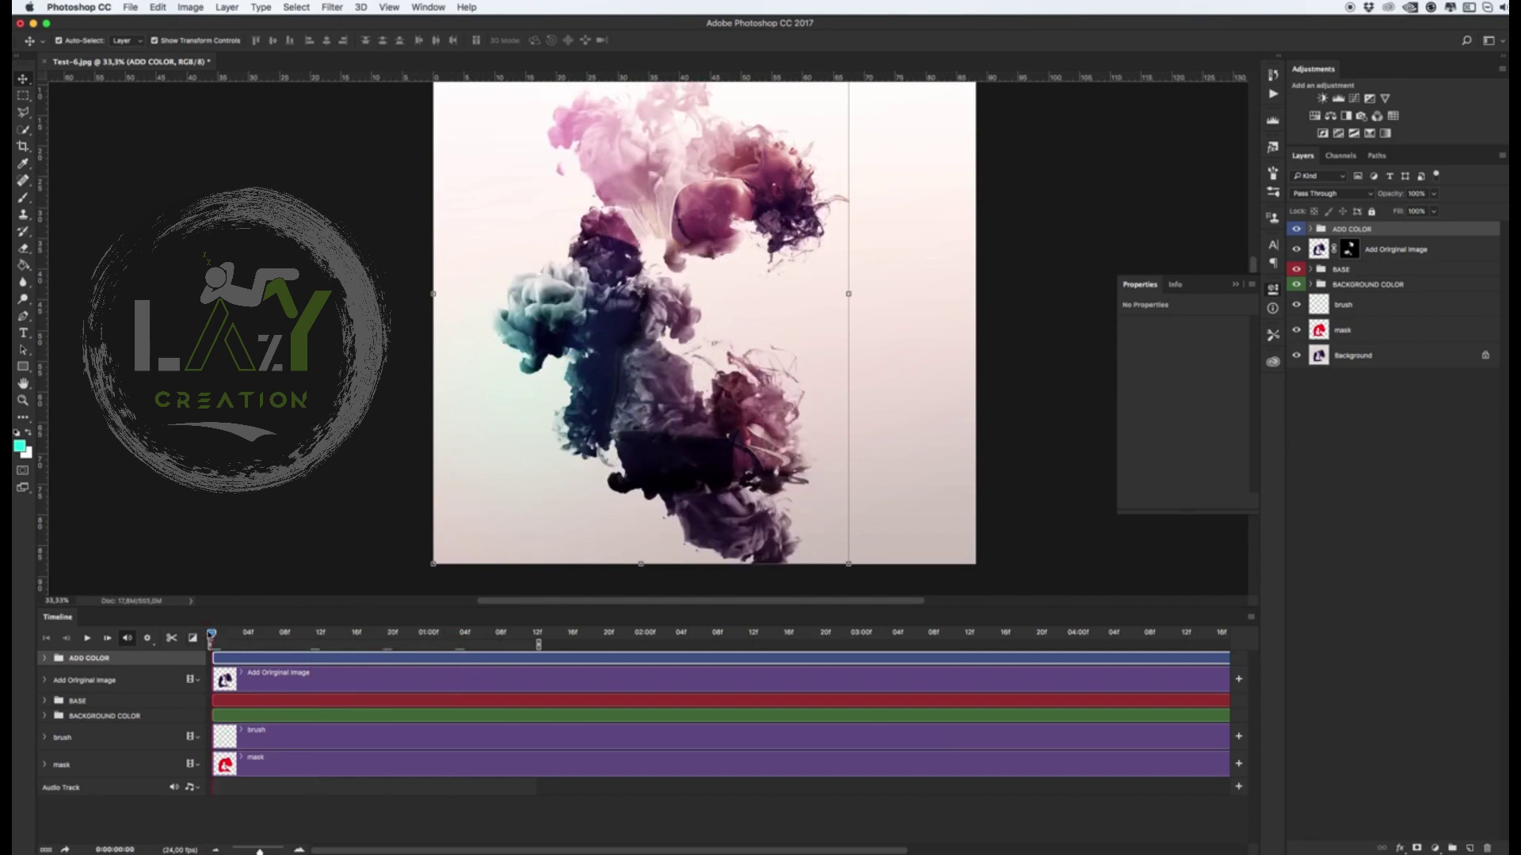
Paint a cyan zigzag on a new Layer 1 with a size-70 brush and move it below BASE
{"action": "left_click", "coordinate": [1469, 849]}
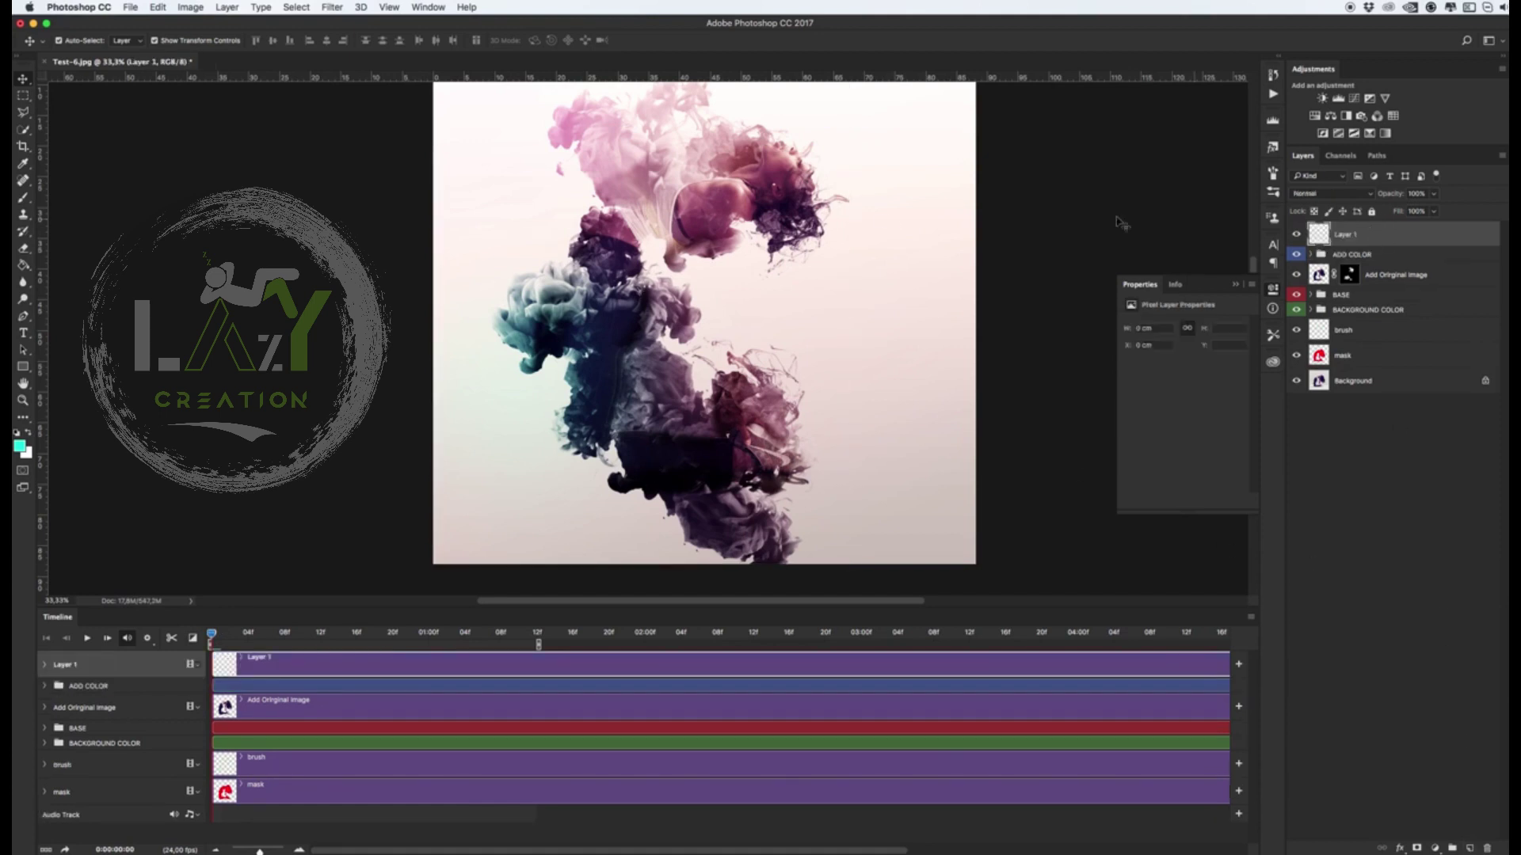
{"action": "key", "text": "b"}
{"action": "right_click", "coordinate": [697, 294]}
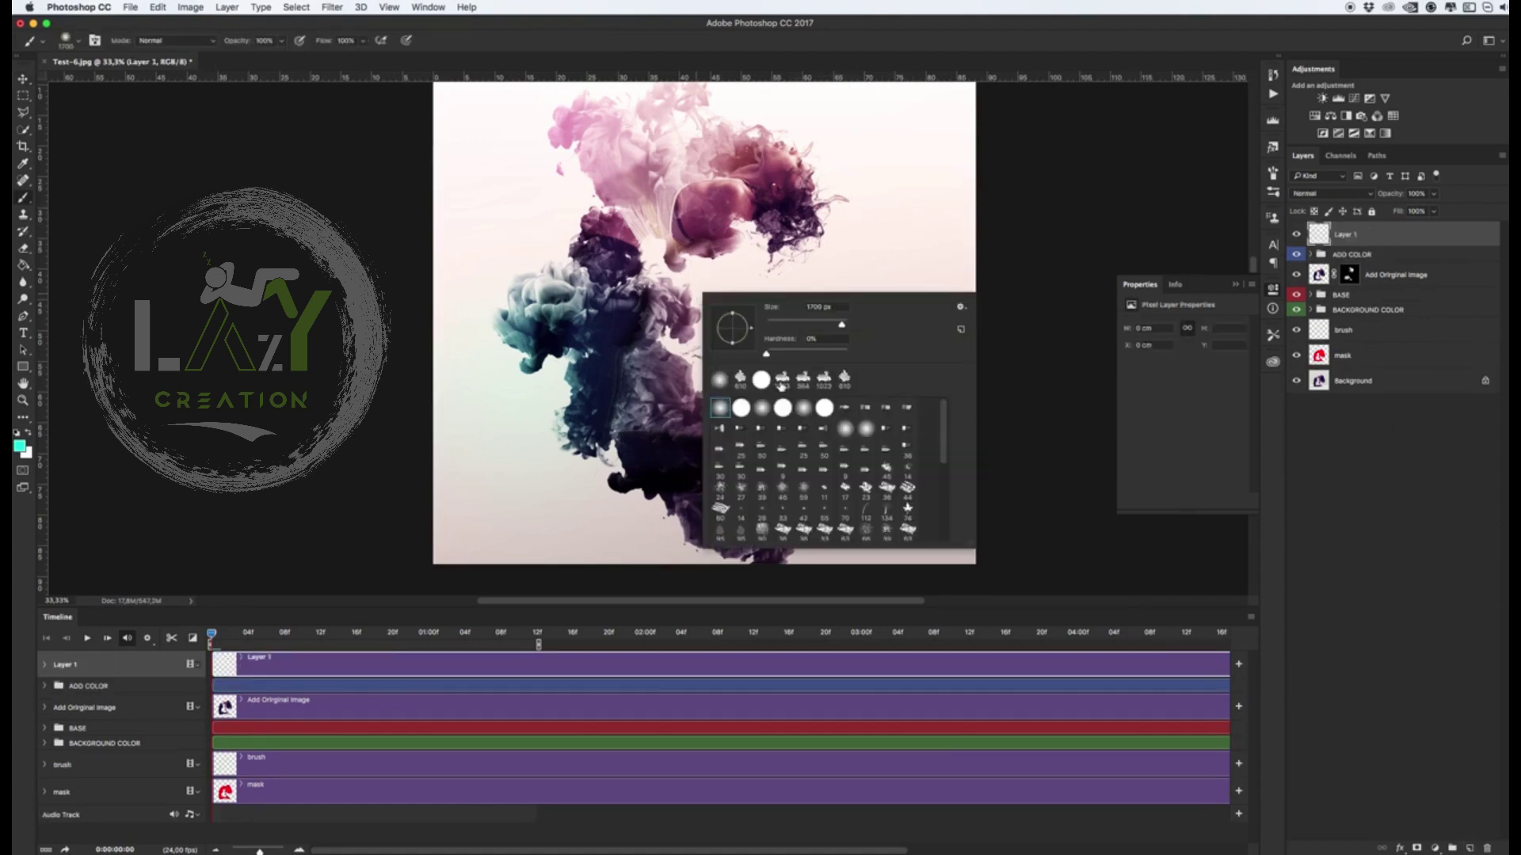
{"action": "double_click", "coordinate": [824, 307]}
{"action": "type", "text": "70"}
{"action": "key", "text": "Return"}
{"action": "left_click_drag", "start_coordinate": [539, 239], "coordinate": [630, 495]}
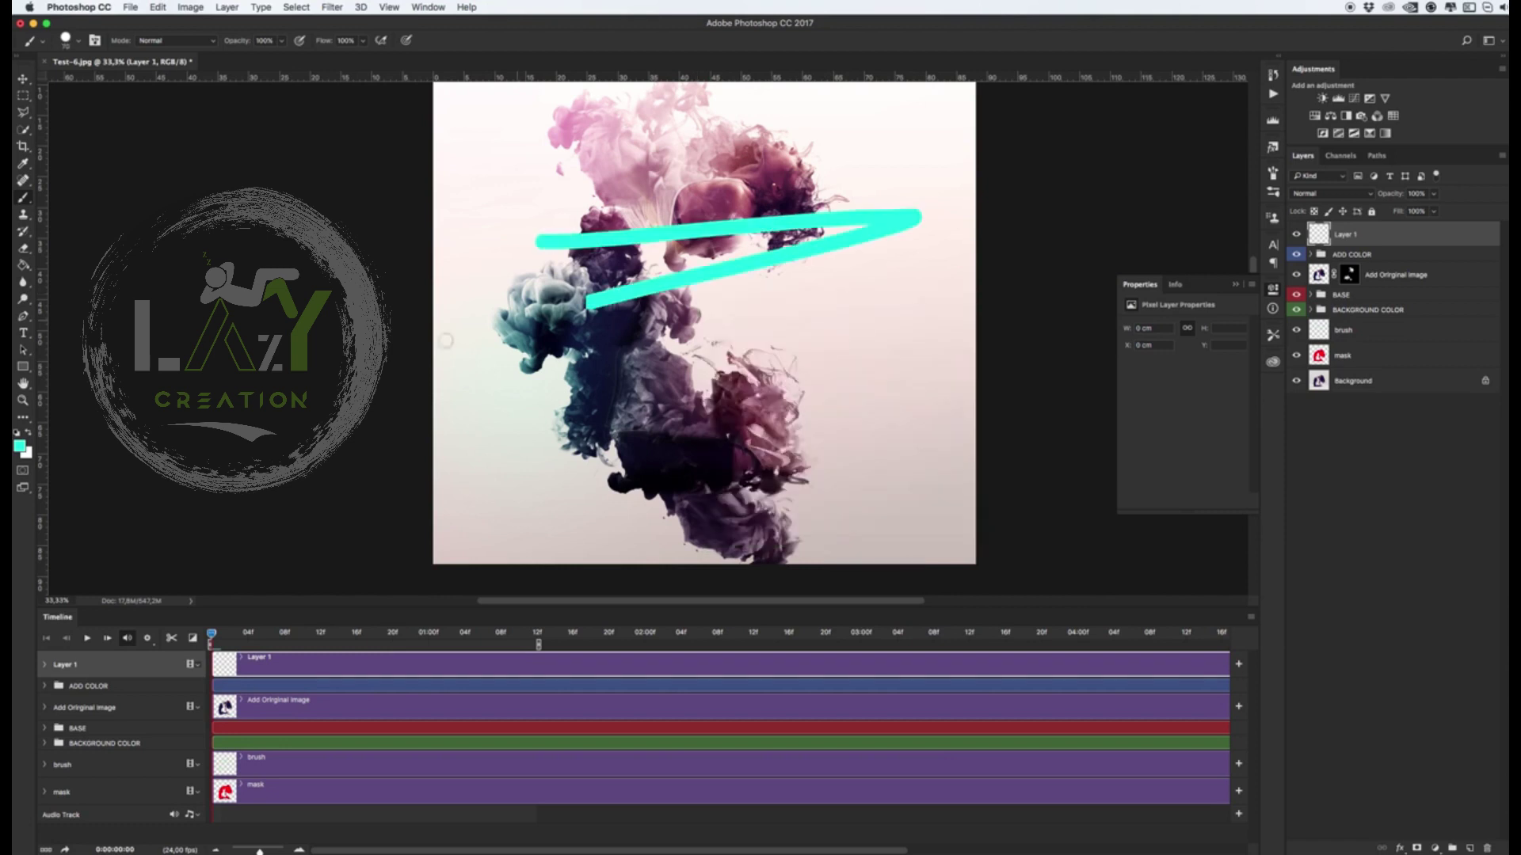
{"action": "key", "text": "v"}
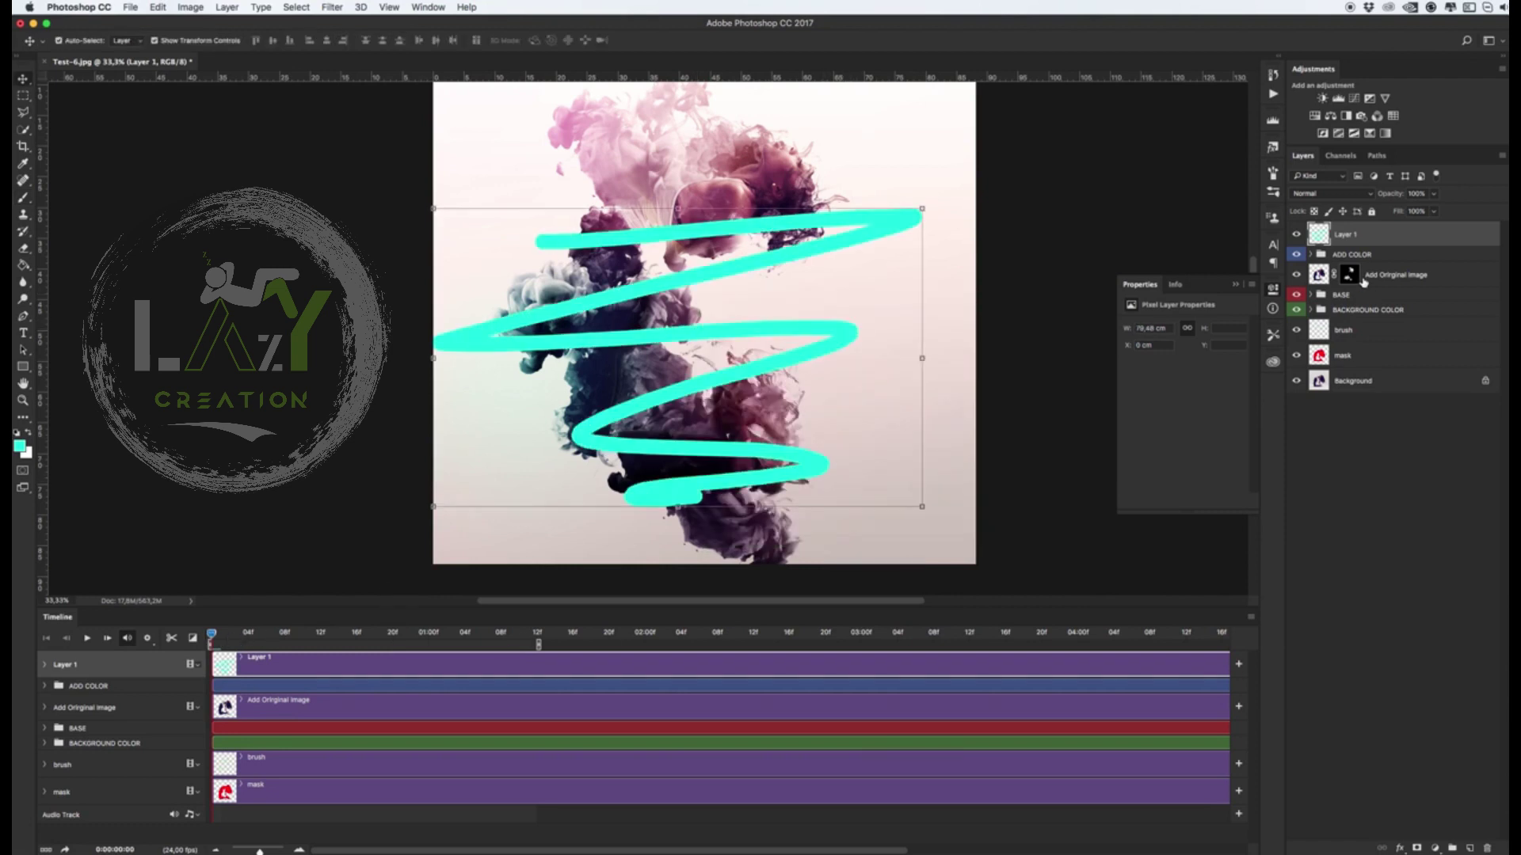
{"action": "left_click_drag", "start_coordinate": [1363, 281], "coordinate": [1351, 317]}
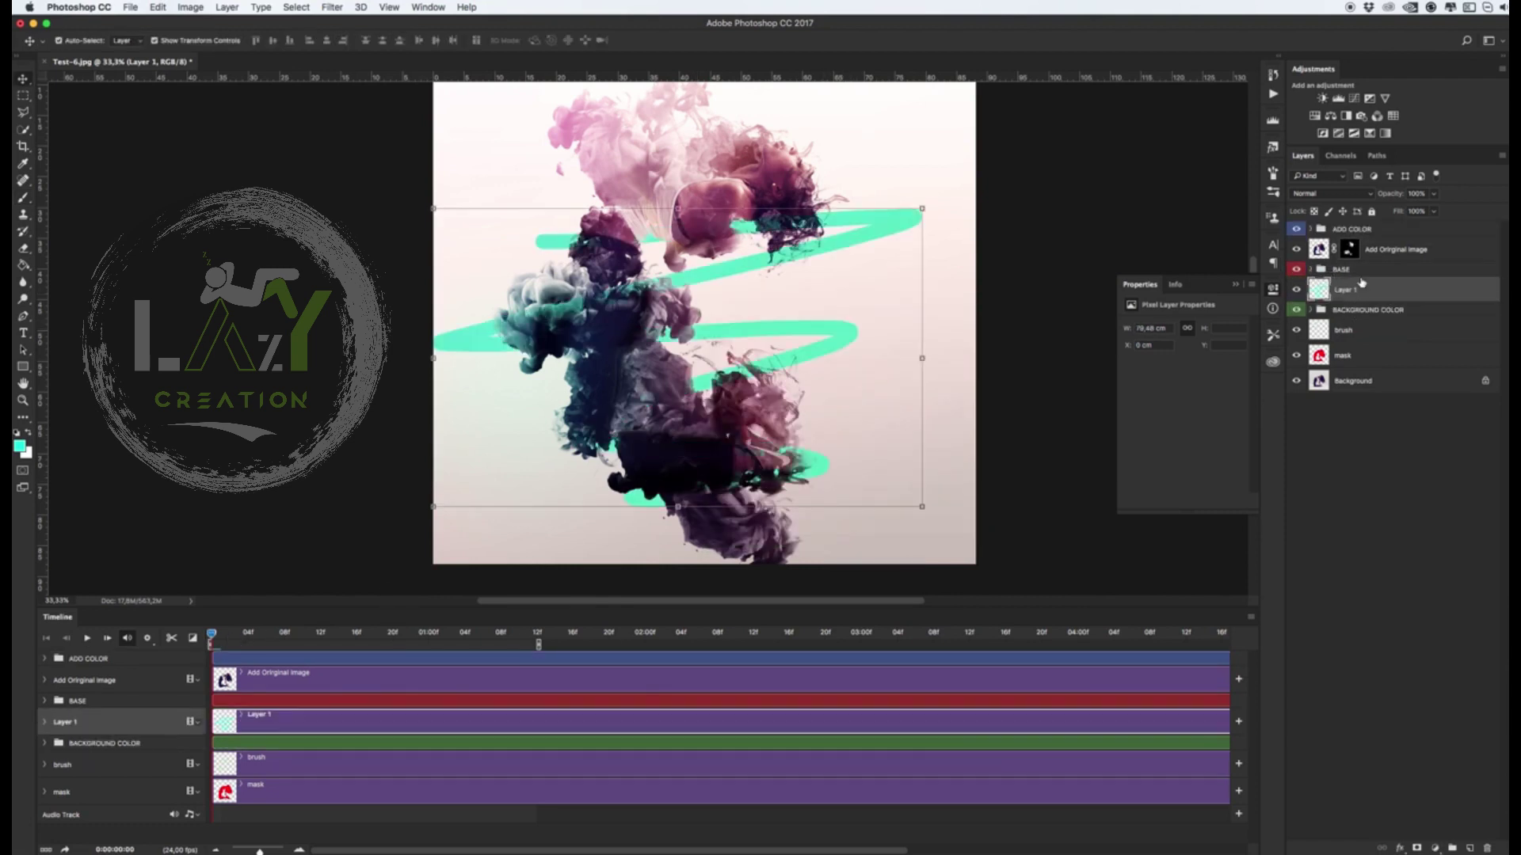
Add a 'TYPO' text layer on the canvas
{"action": "key", "text": "t"}
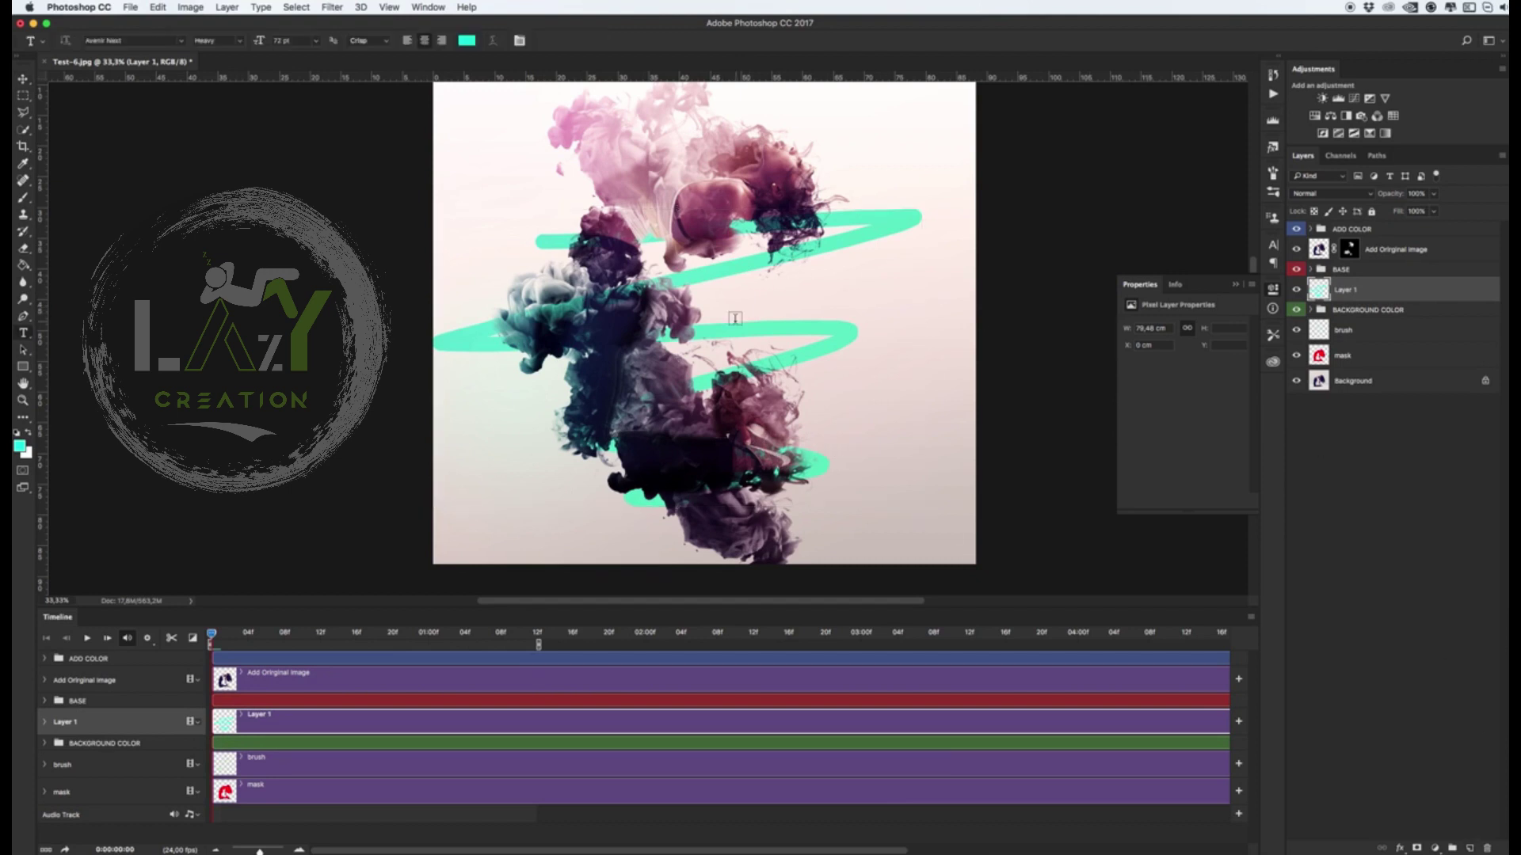
{"action": "left_click", "coordinate": [792, 287]}
{"action": "type", "text": "TYPO"}
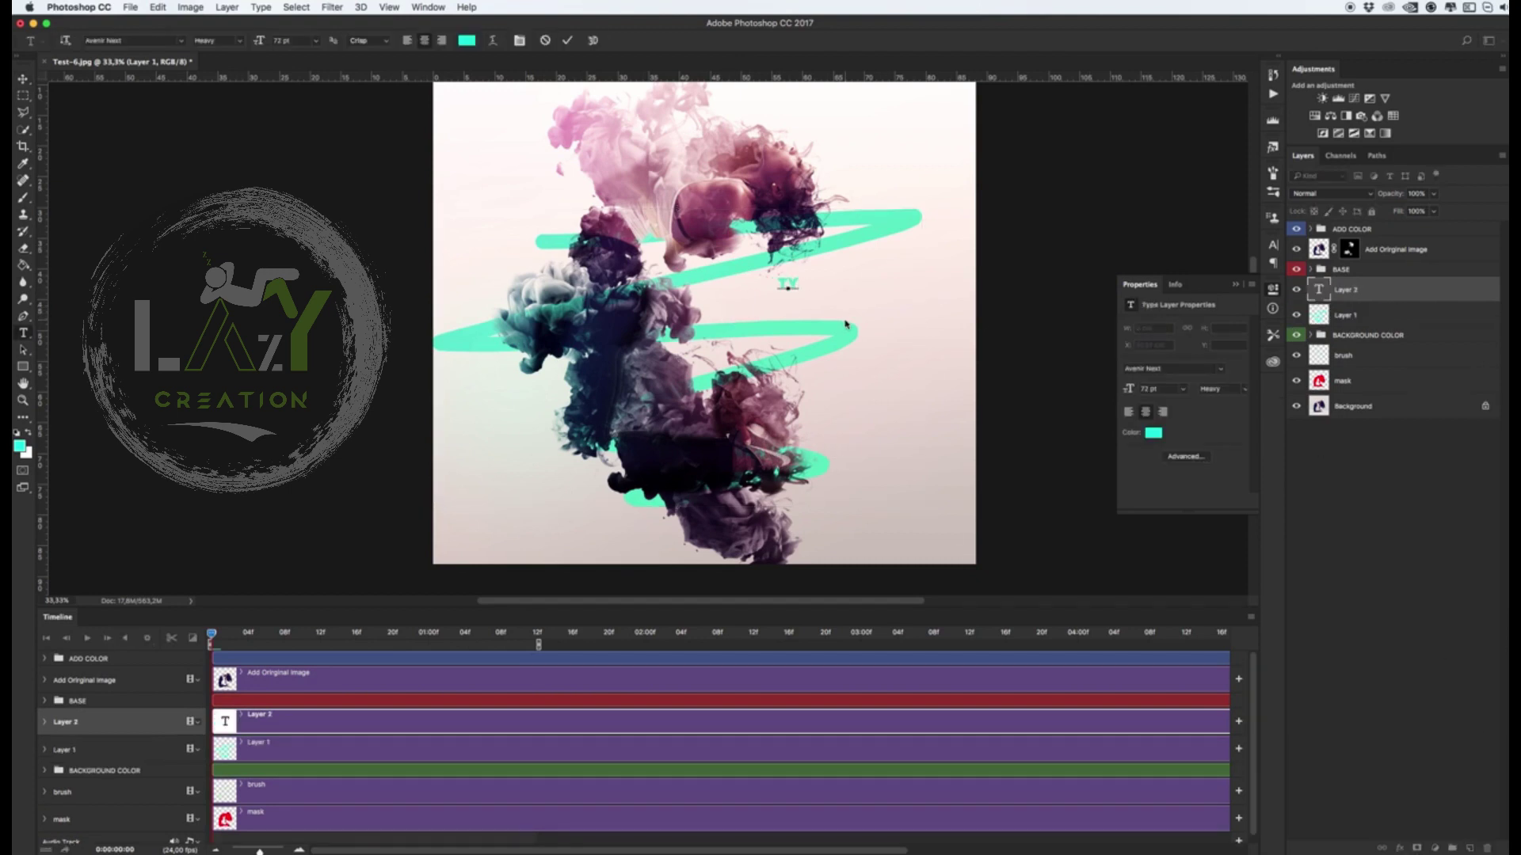
{"action": "key", "text": "ctrl+Return"}
{"action": "key", "text": "v"}
Scale up the TYPO text, move it toward the canvas top, and select it with Layer 1
{"action": "key", "text": "ctrl+t"}
{"action": "left_click_drag", "start_coordinate": [811, 290], "coordinate": [951, 341]}
{"action": "key", "text": "Return"}
{"action": "key", "text": "ctrl+t"}
{"action": "mouse_move", "coordinate": [796, 248]}
{"action": "left_mouse_down"}
{"action": "mouse_move", "coordinate": [743, 406]}
{"action": "mouse_move", "coordinate": [732, 111]}
{"action": "left_mouse_up"}
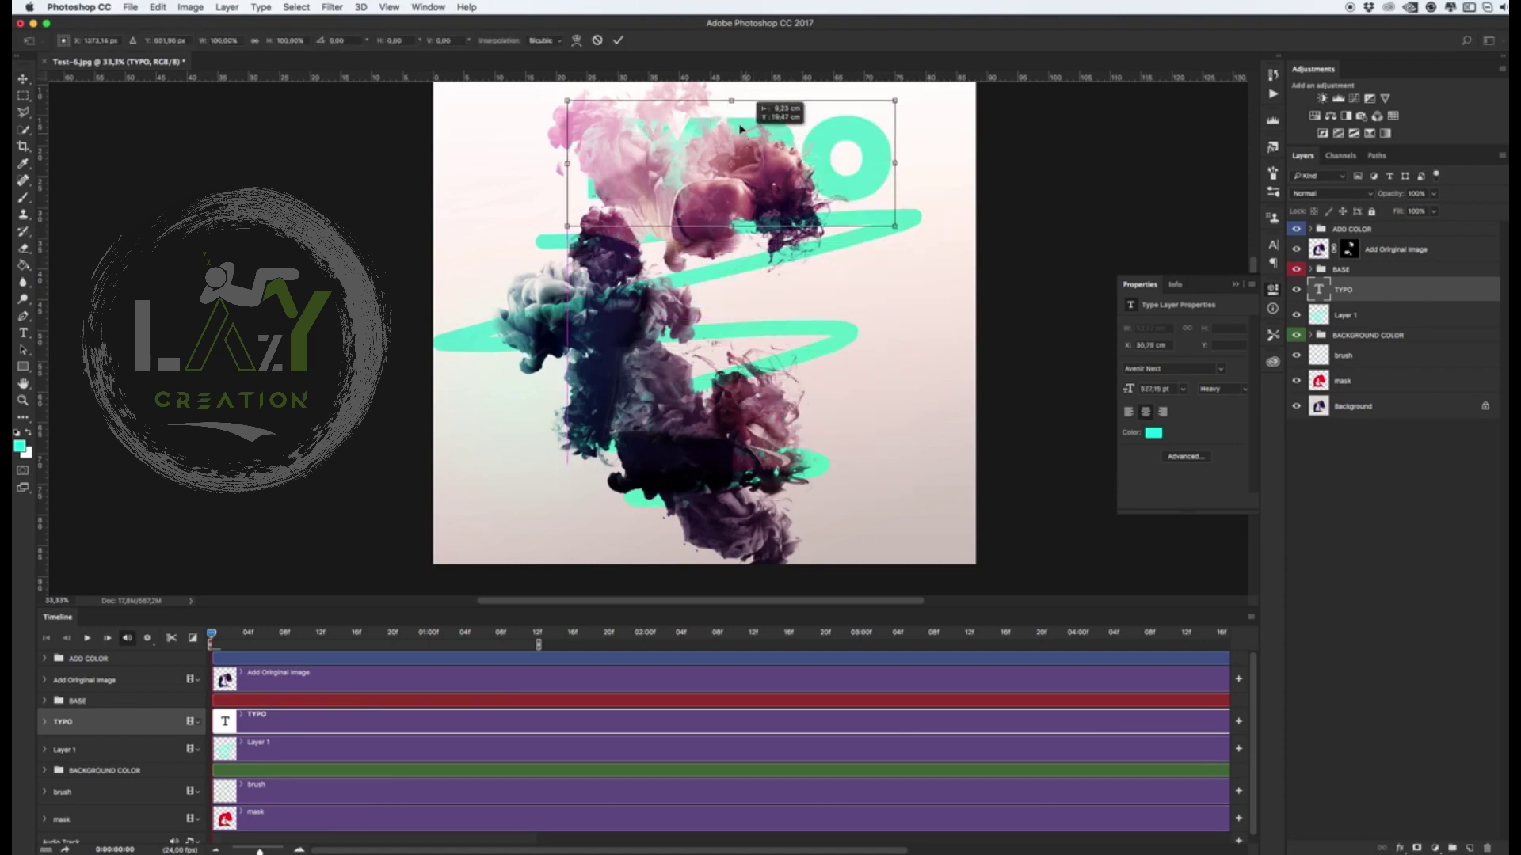
{"action": "key", "text": "Return"}
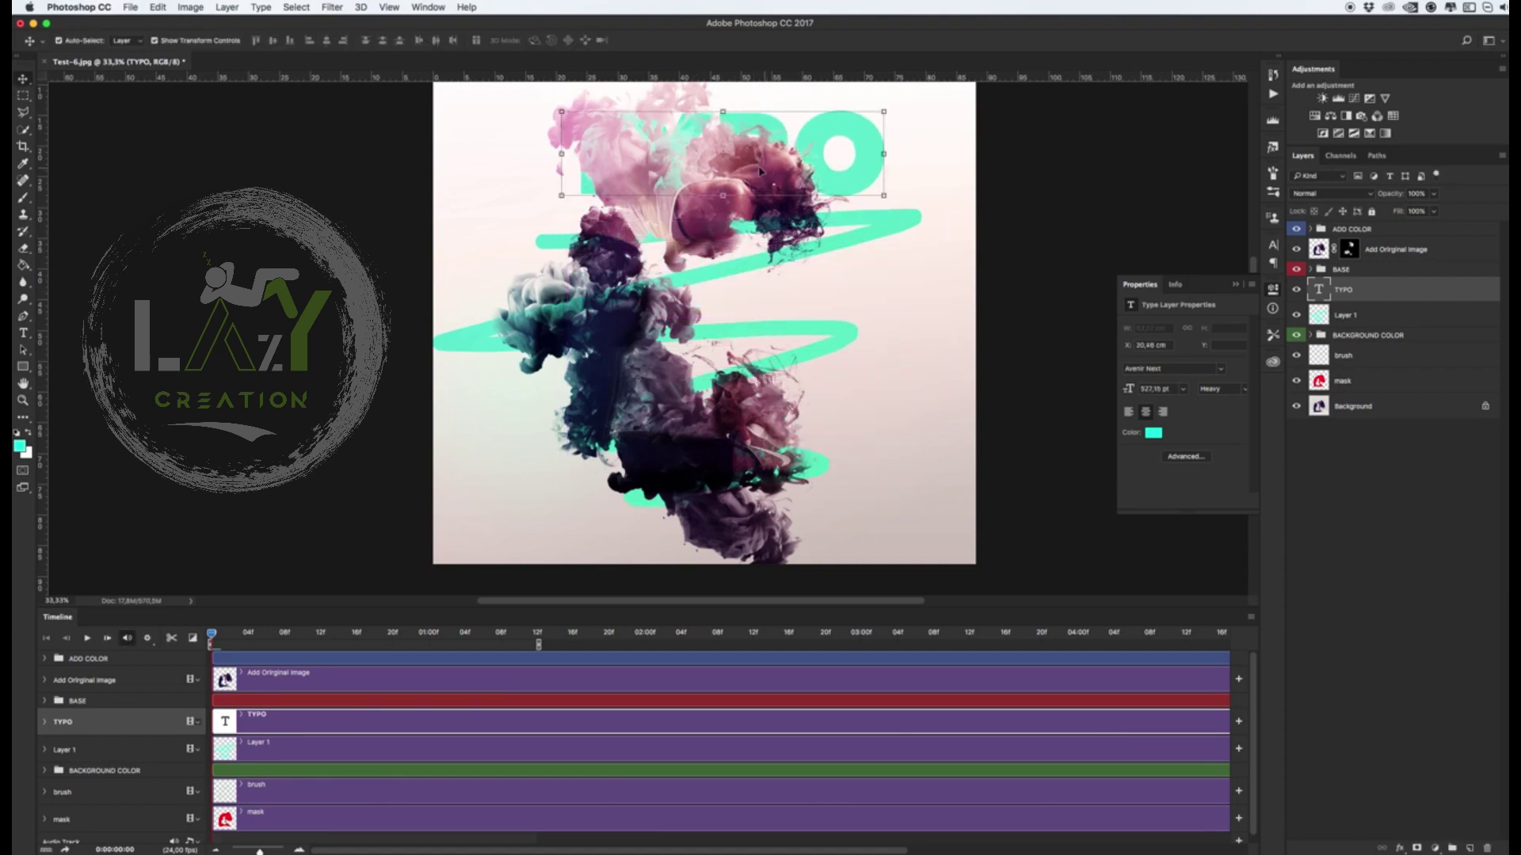
{"action": "left_click", "coordinate": [1381, 316], "text": "shift"}
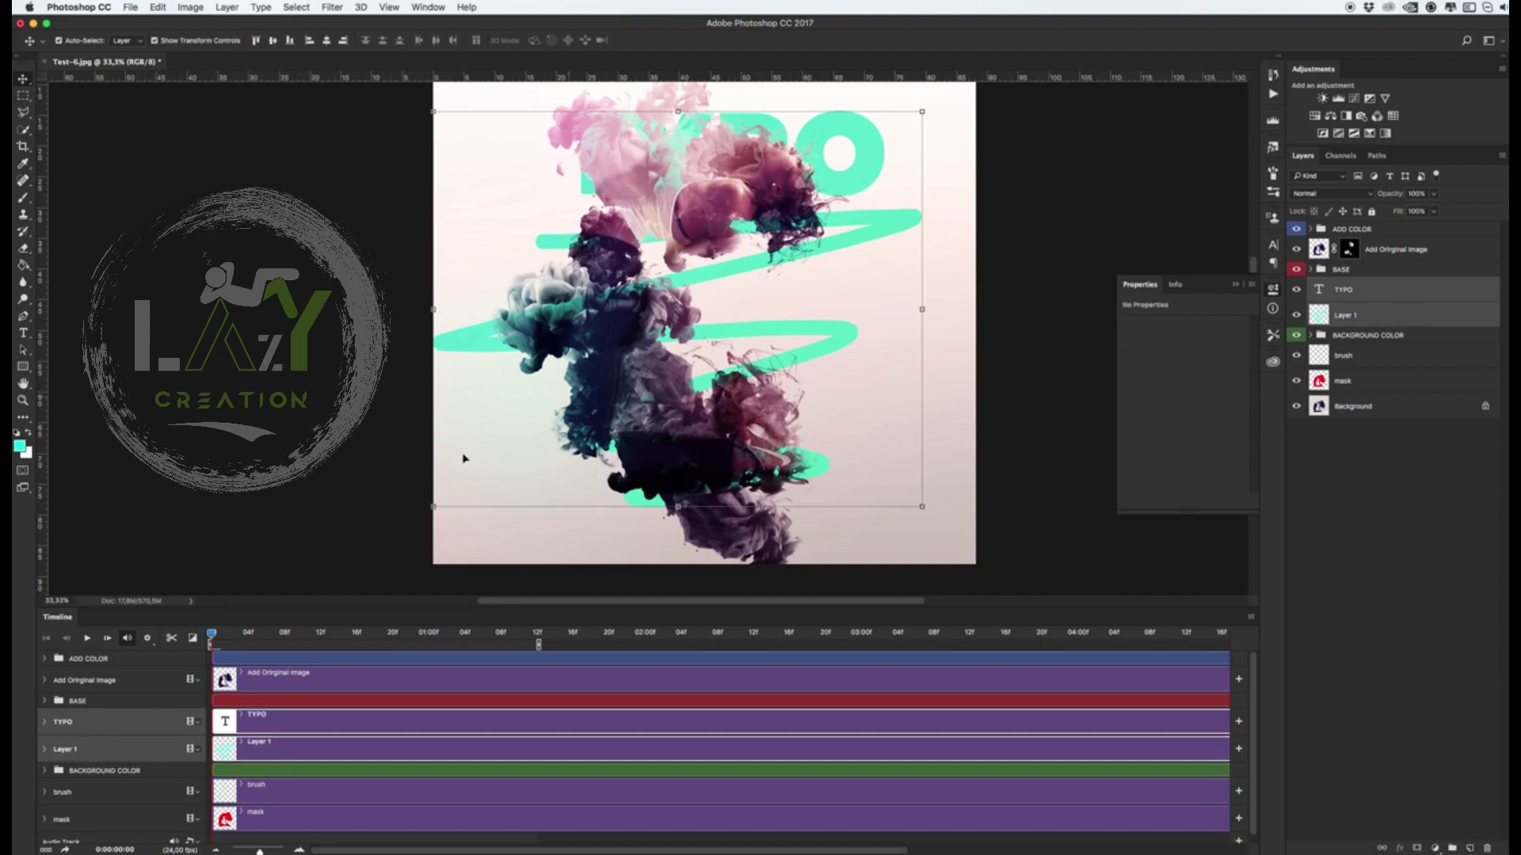
At frame 16, add Layer 2 with a black brush stroke and check it at frames 14 and 19
{"action": "left_click", "coordinate": [350, 635]}
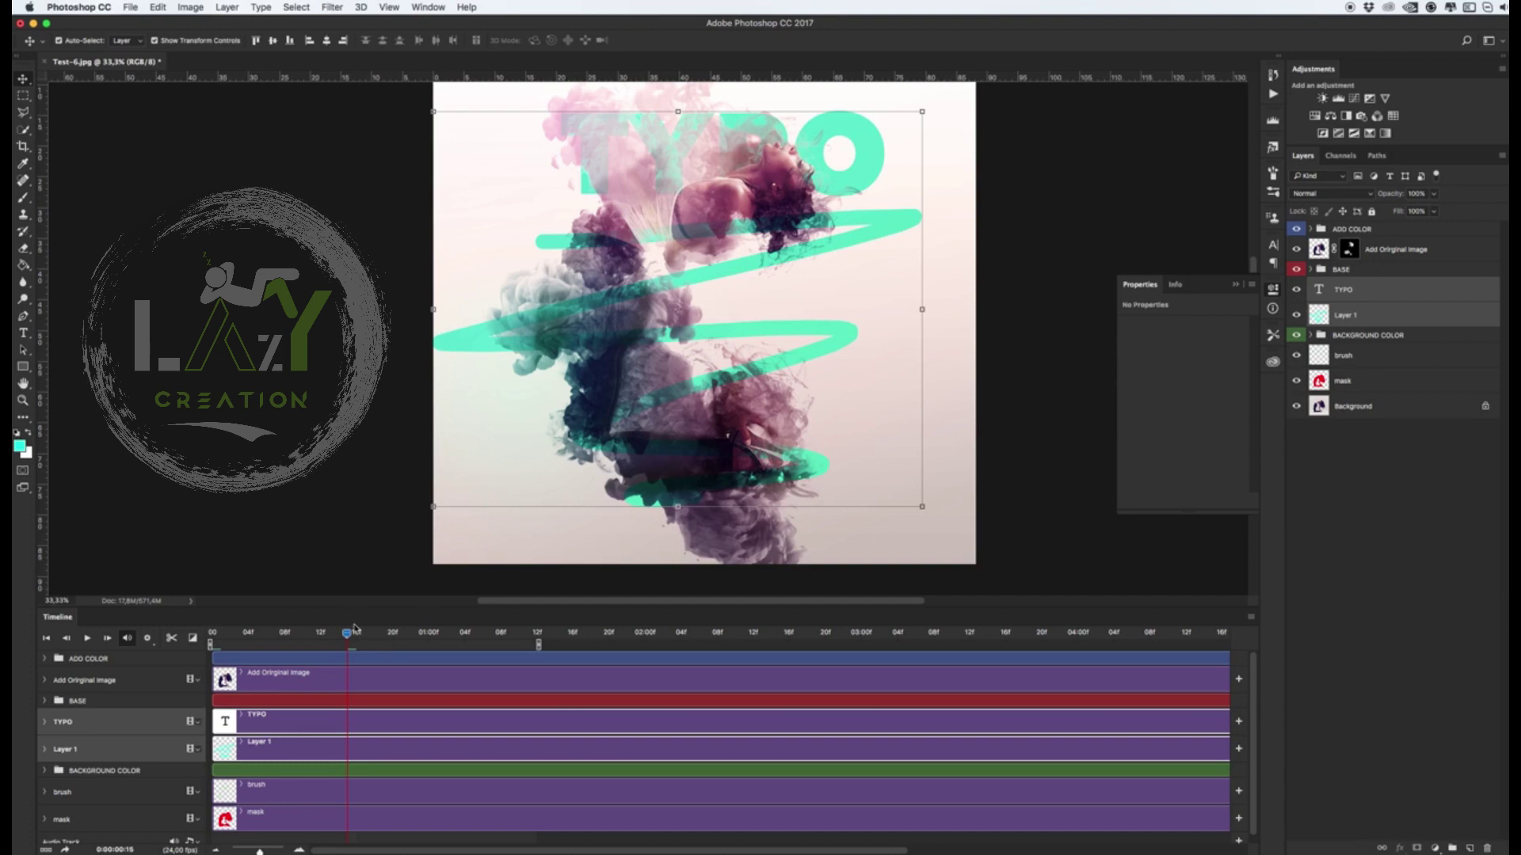
{"action": "left_click", "coordinate": [1468, 849]}
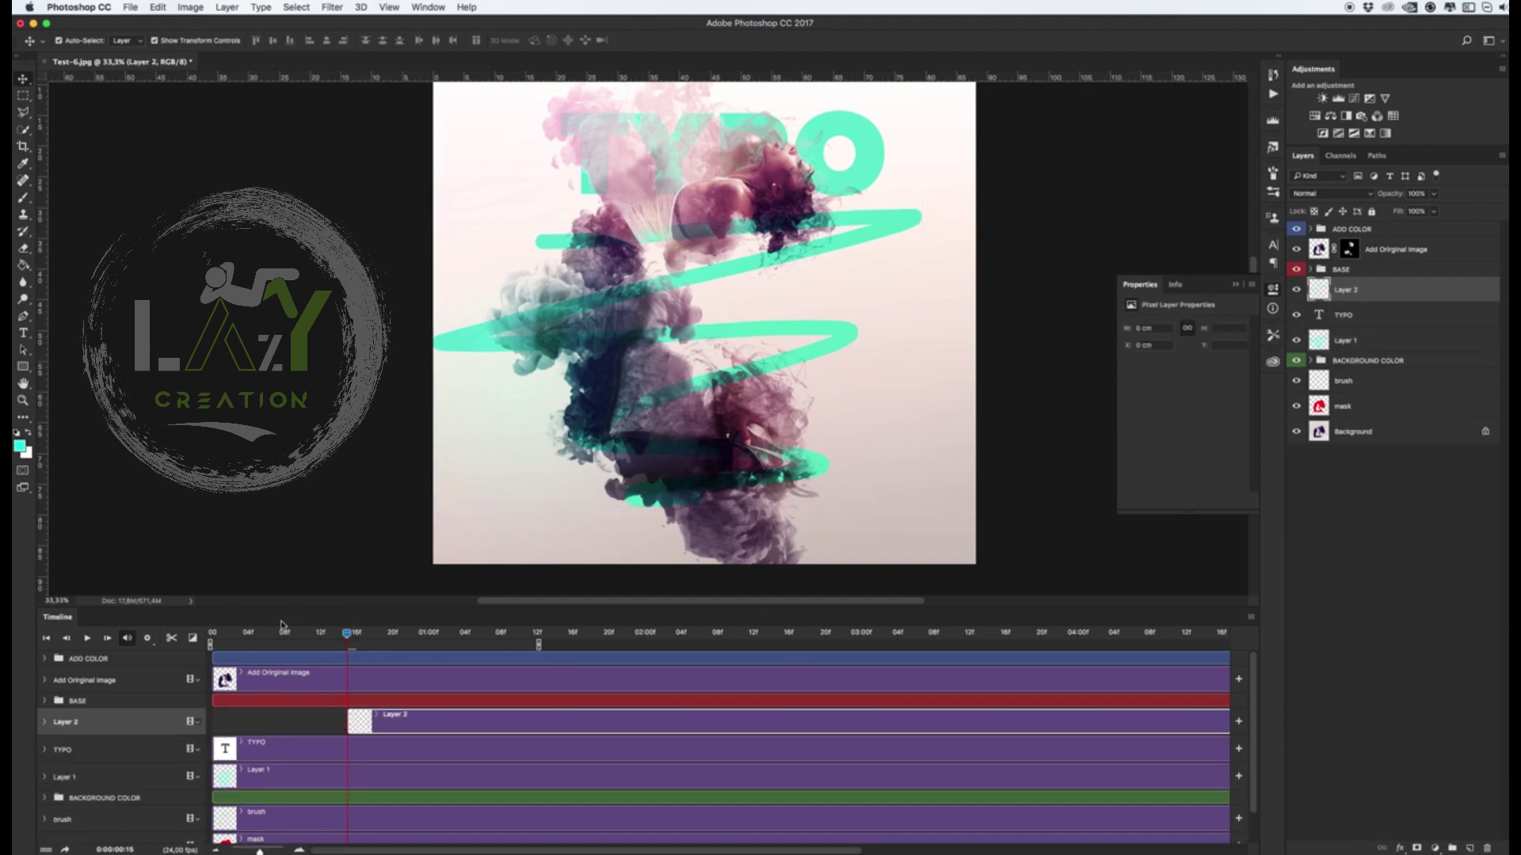
{"action": "key", "text": "b"}
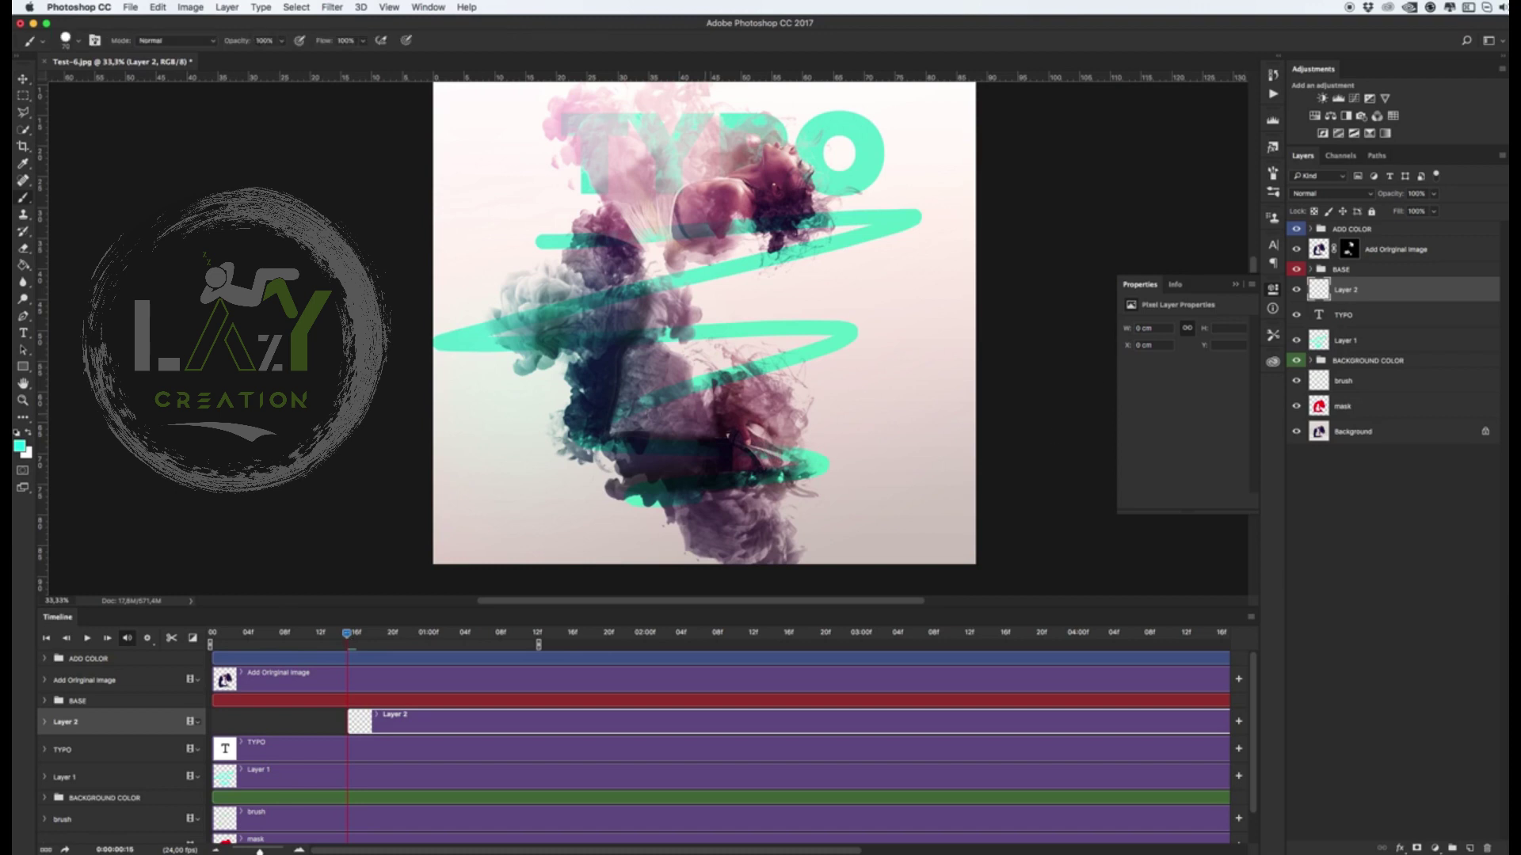
{"action": "key", "text": "d"}
{"action": "left_click_drag", "start_coordinate": [772, 309], "coordinate": [538, 356]}
{"action": "key", "text": "v"}
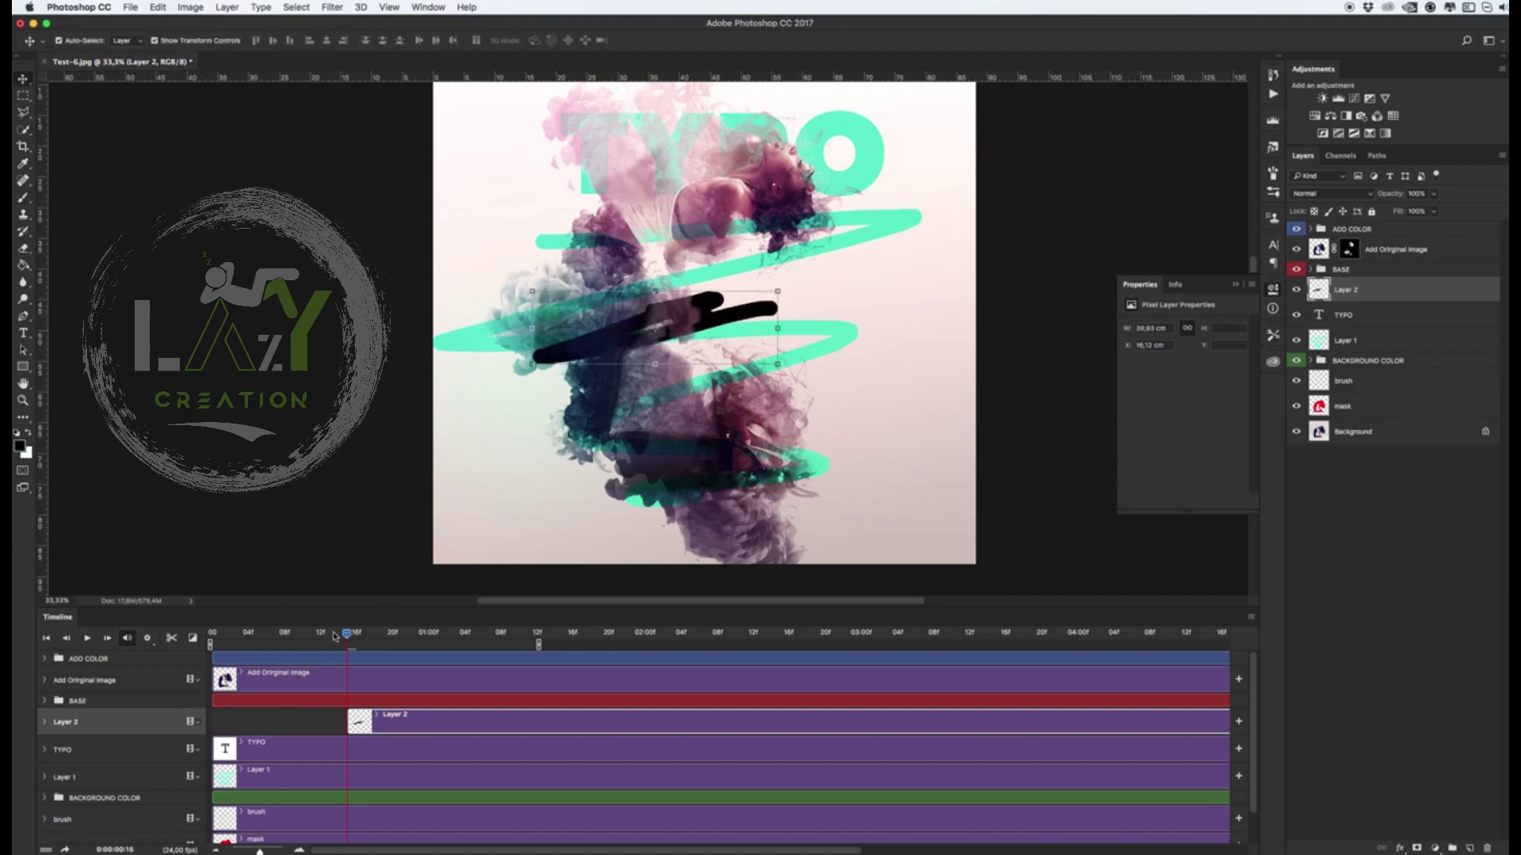
{"action": "left_click", "coordinate": [337, 632]}
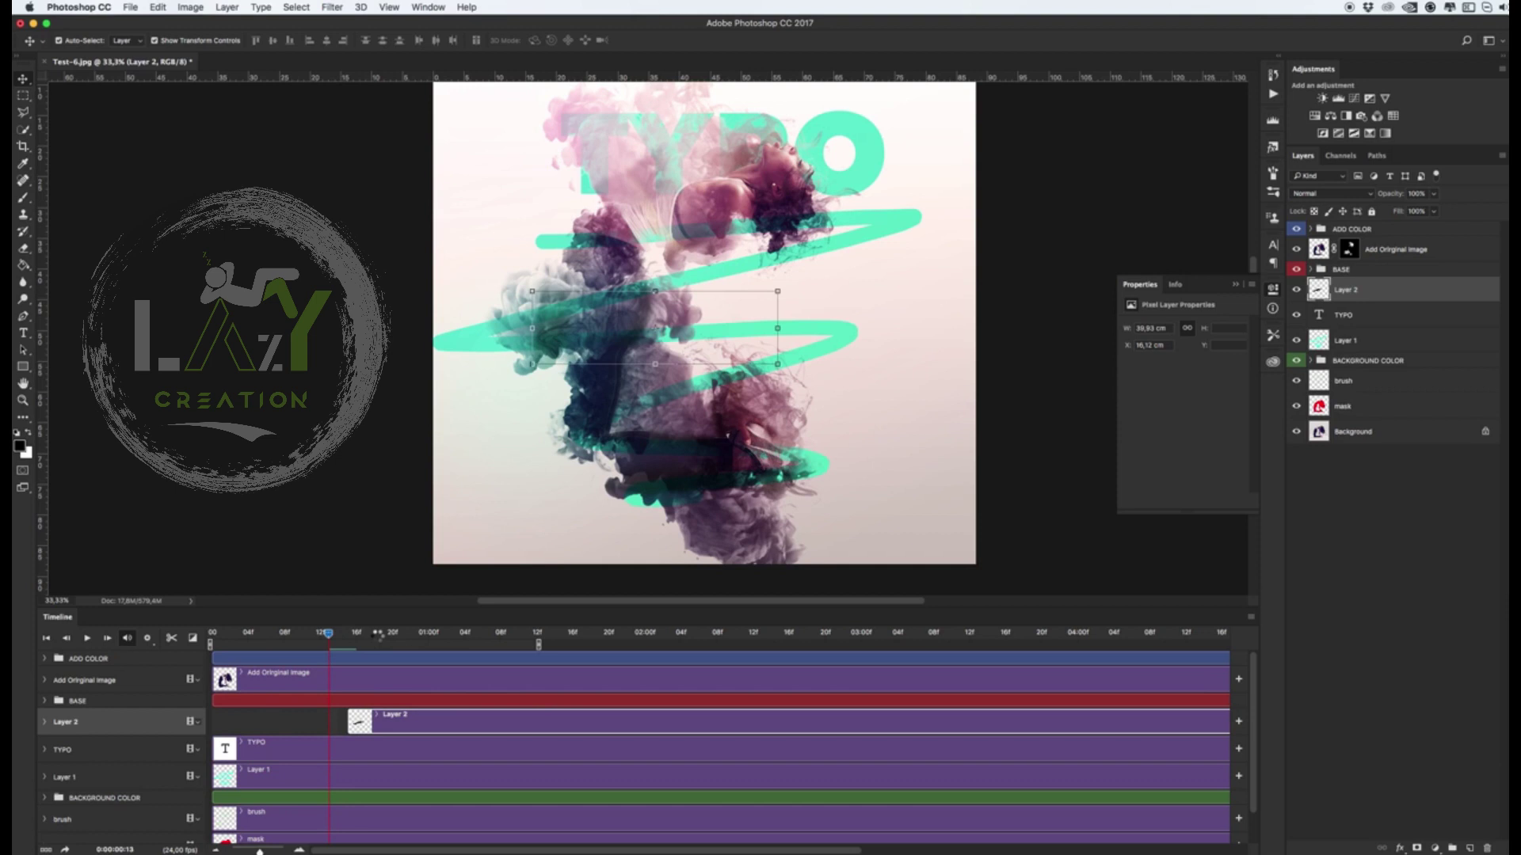
{"action": "left_click", "coordinate": [382, 632]}
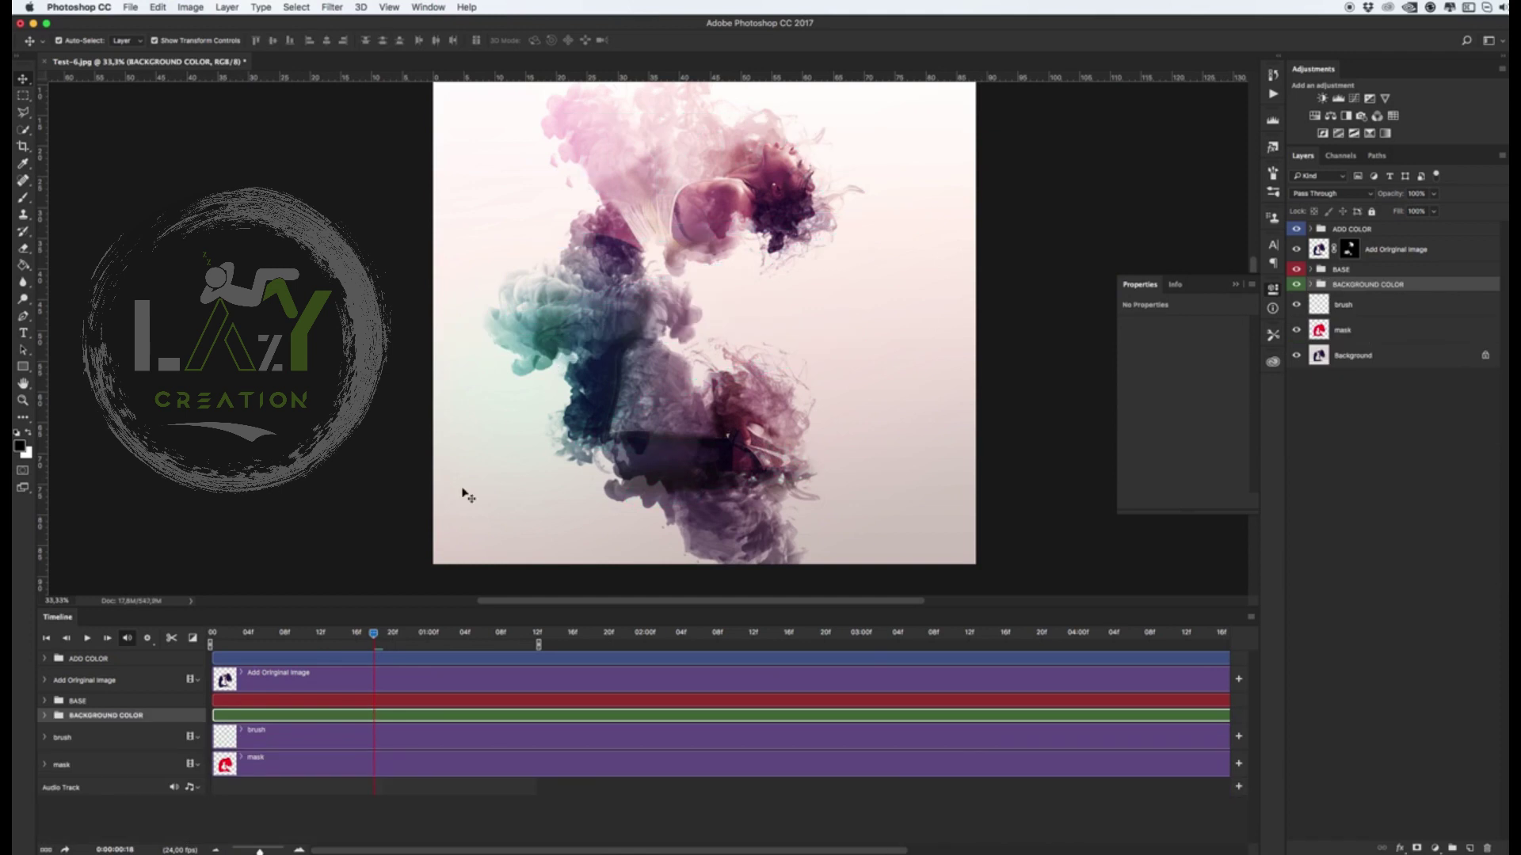
{"action": "left_click", "coordinate": [214, 634]}
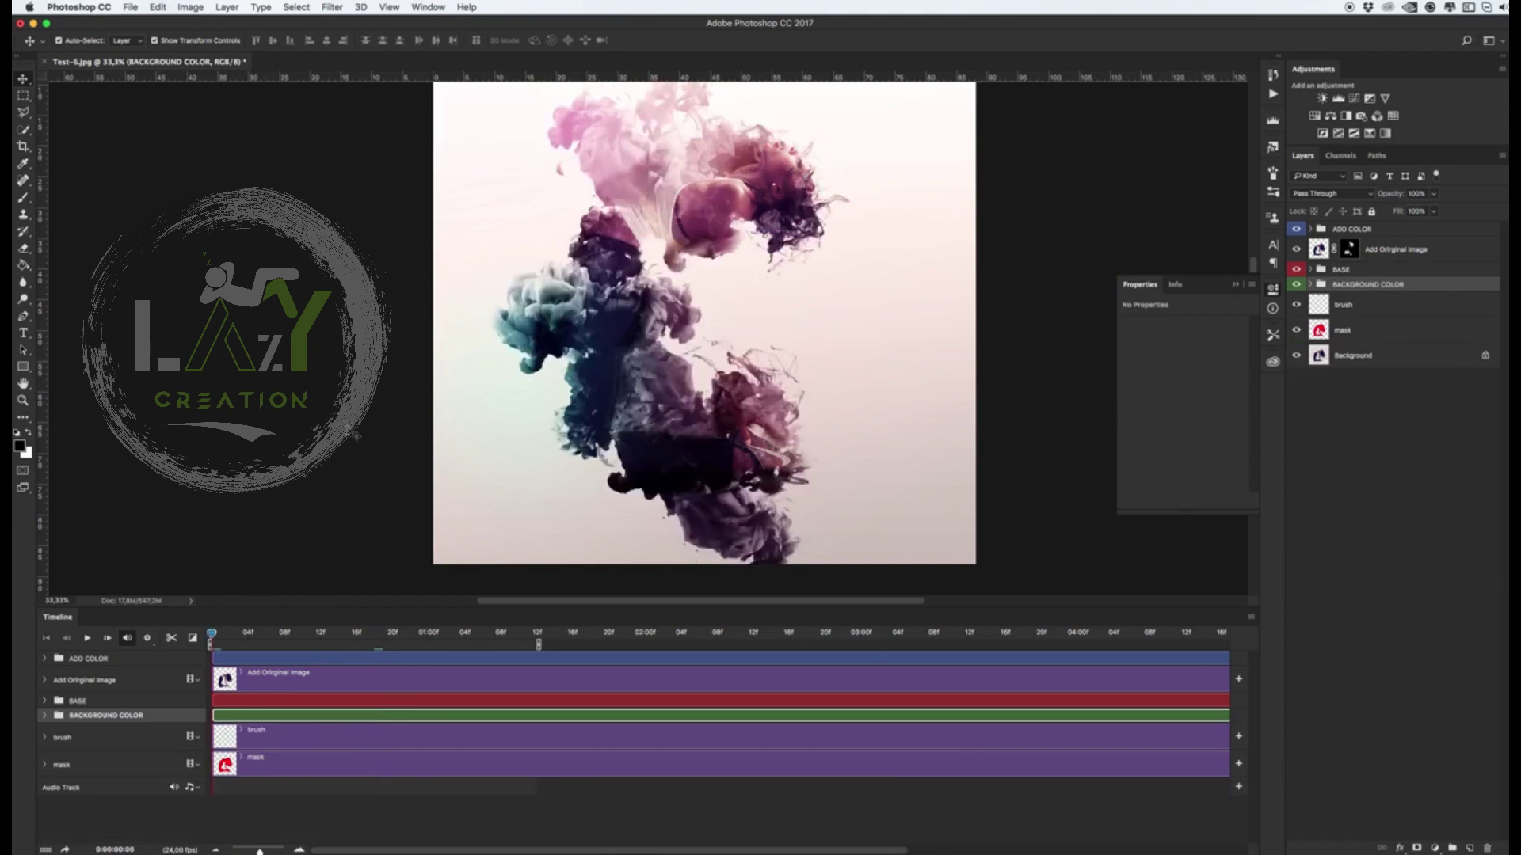